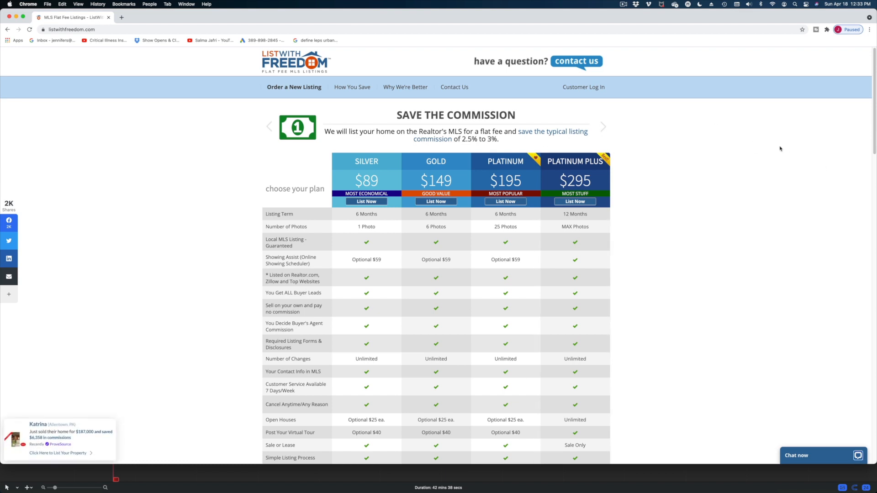
Capture a full-screen screenshot of the listwithfreedom.com pricing plans and save it from Preview
key(super+shift+3)
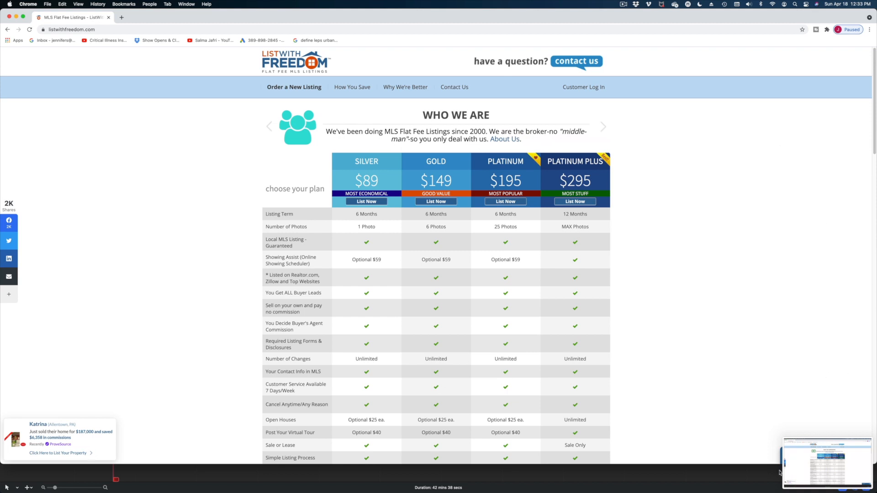
click(805, 470)
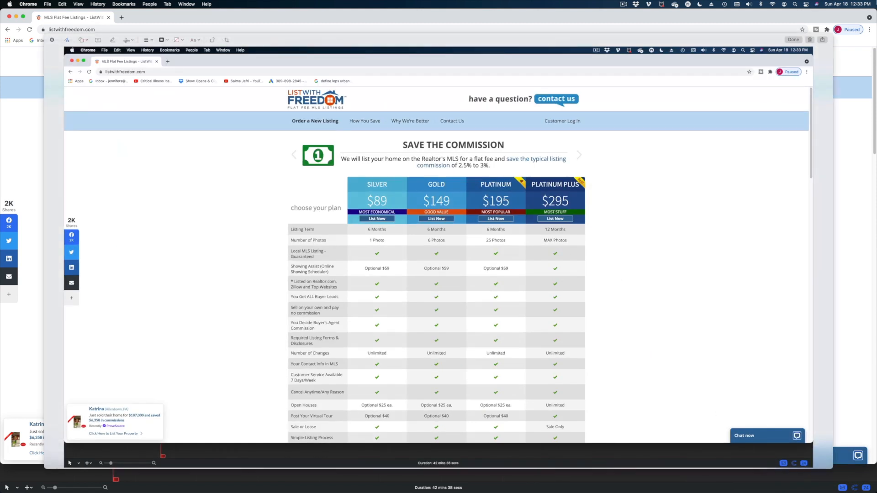
click(823, 40)
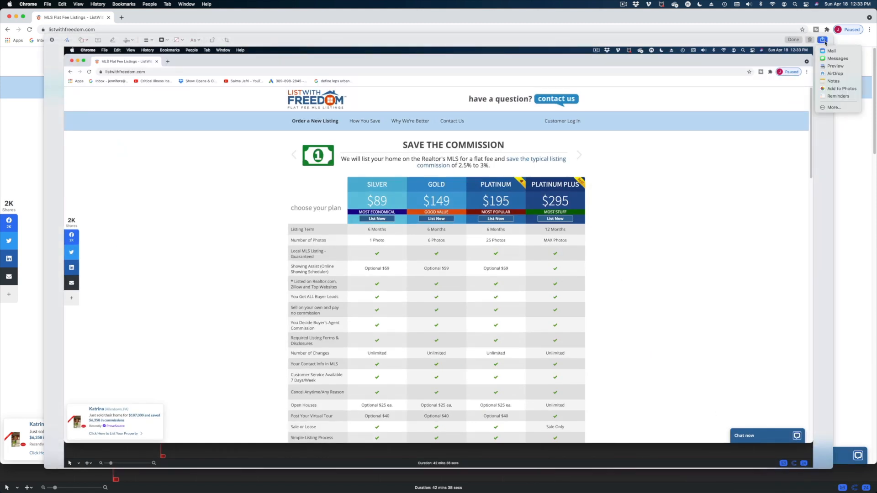
click(675, 53)
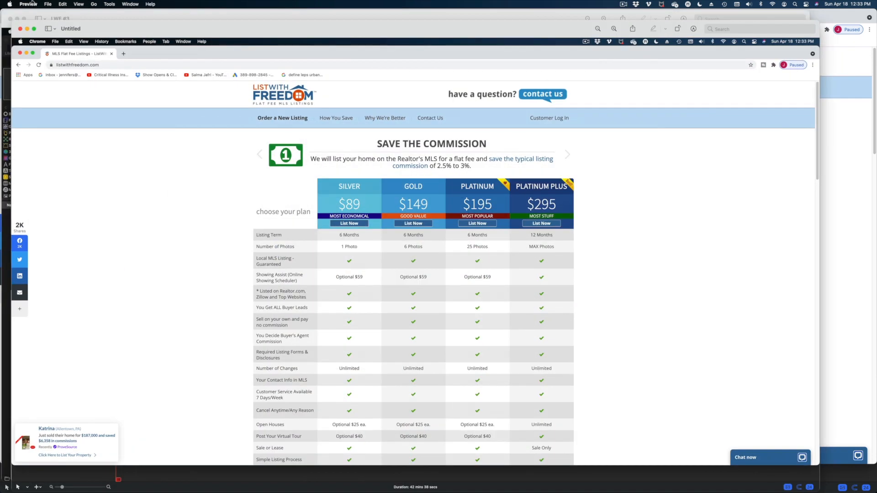
click(47, 4)
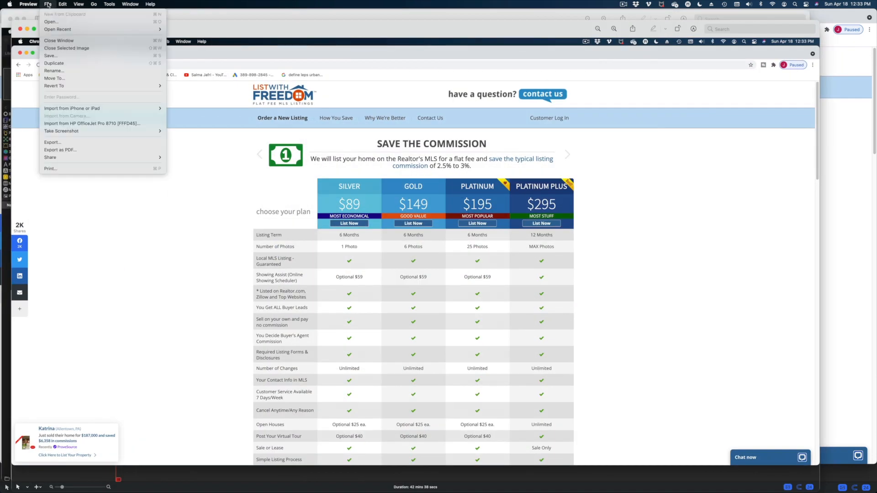
click(63, 54)
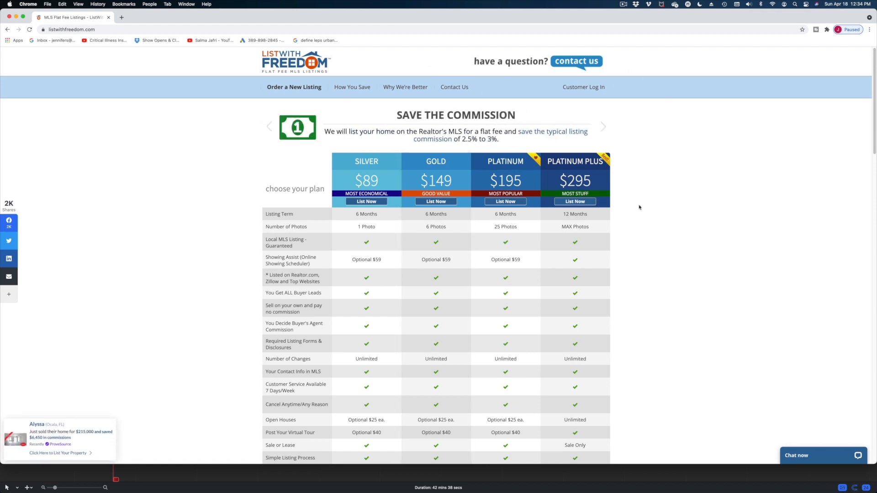
Capture the next page section, from the plan table's lower half to Recently Sold Properties, and bring up the section with the featured listing sites
scroll(747, 181, down, 3)
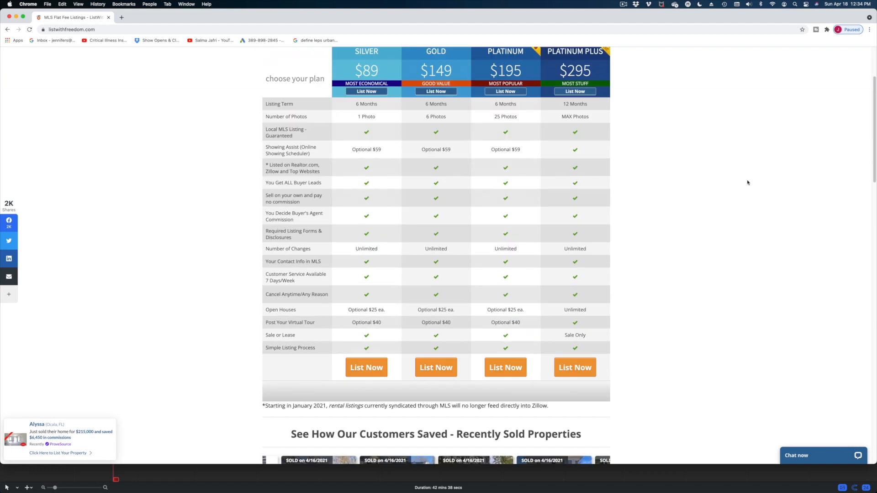
scroll(747, 182, down, 4)
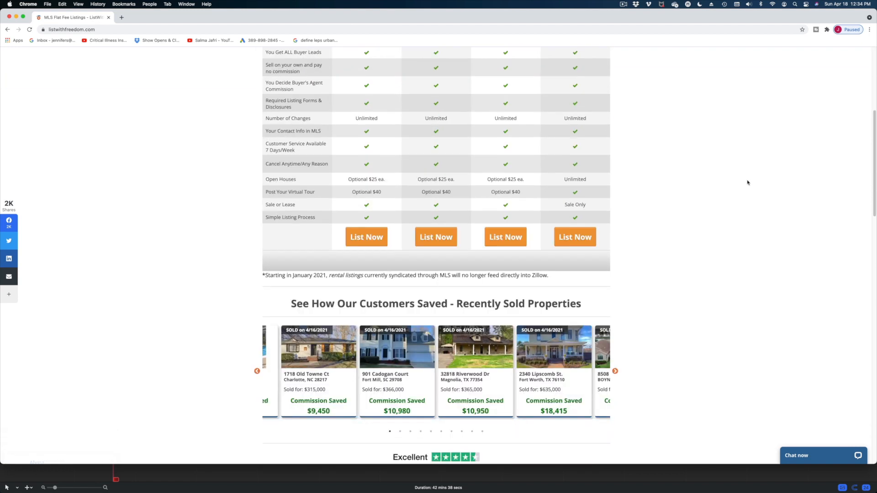
scroll(748, 181, up, 1)
scroll(748, 181, up, 1)
scroll(748, 183, down, 2)
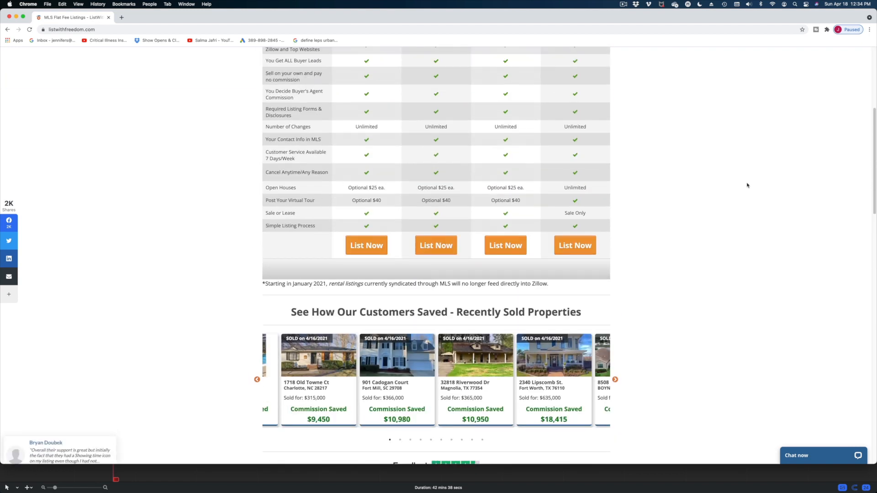
scroll(689, 208, up, 1)
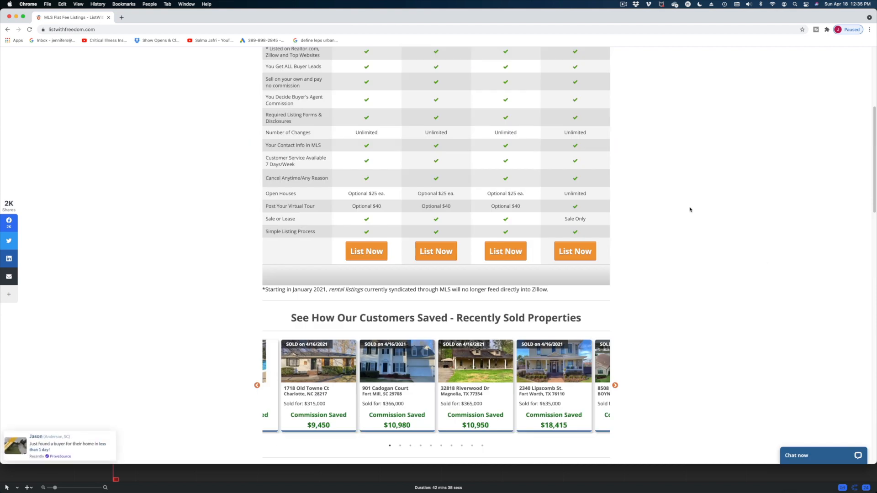
scroll(720, 189, down, 10)
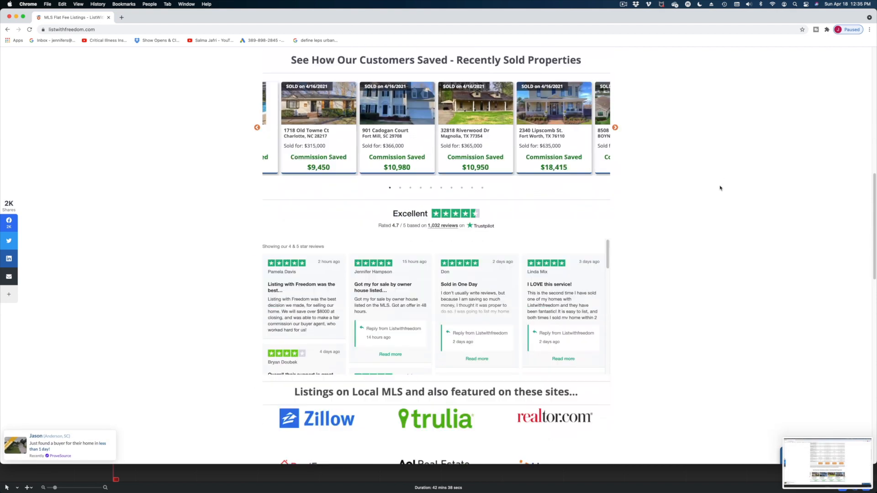
scroll(720, 187, down, 1)
scroll(719, 187, down, 1)
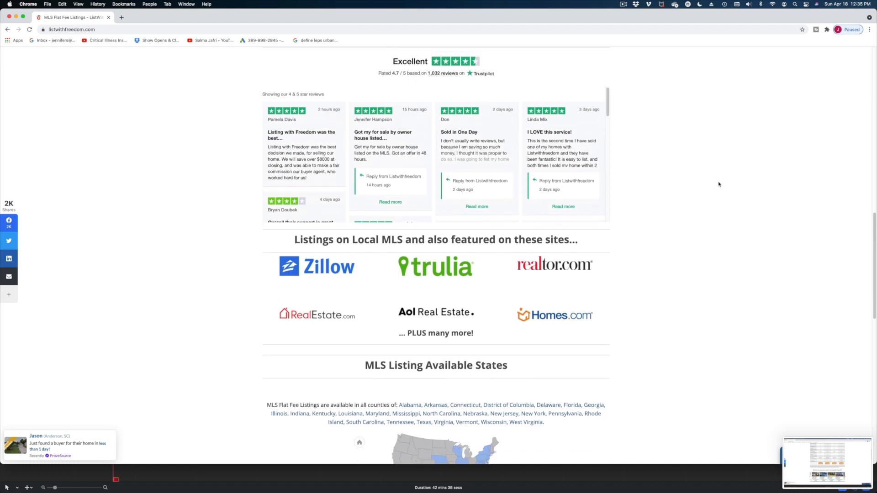
scroll(720, 184, down, 3)
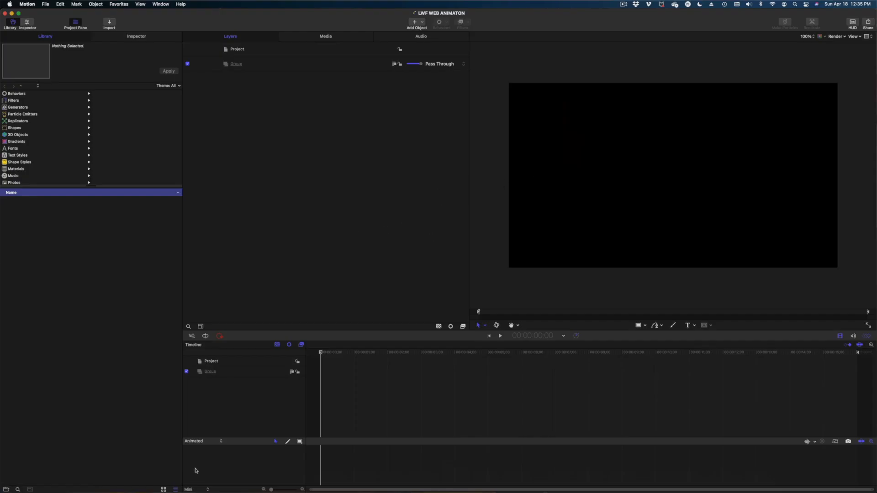
Import the LWF #1, LWF #2 and LWF #3 screenshots from the webpage folder on the external drive into the Motion project's layers
click(120, 475)
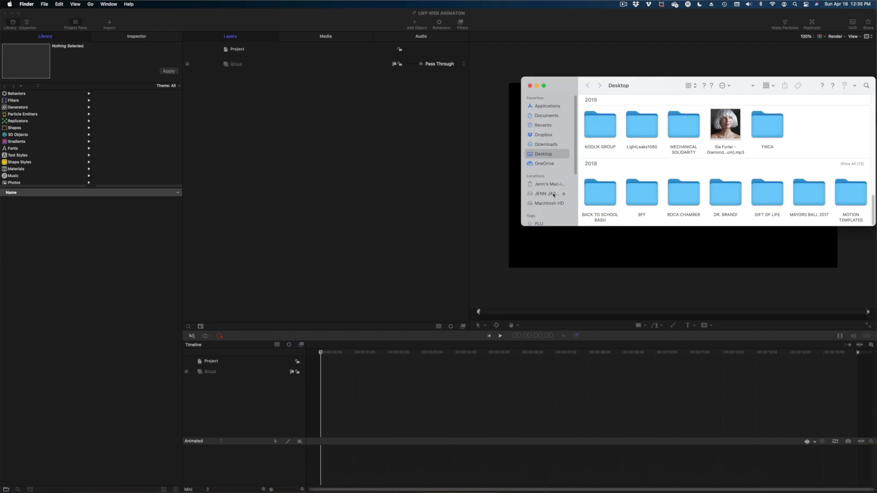
click(554, 195)
double_click(608, 122)
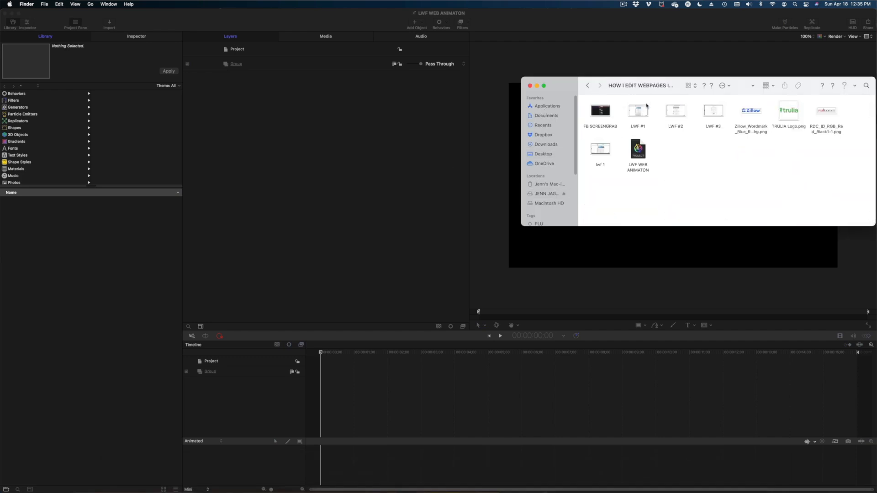
drag(625, 110, 723, 106)
drag(654, 112, 290, 81)
click(307, 217)
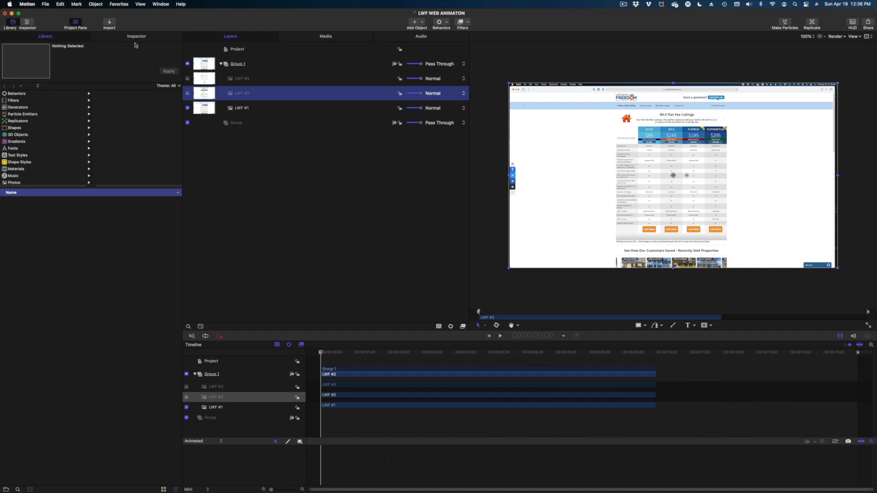
Crop 126 from the top of LWF #1 to remove the browser bar and raise its Y position to about 52 px
key(super+3)
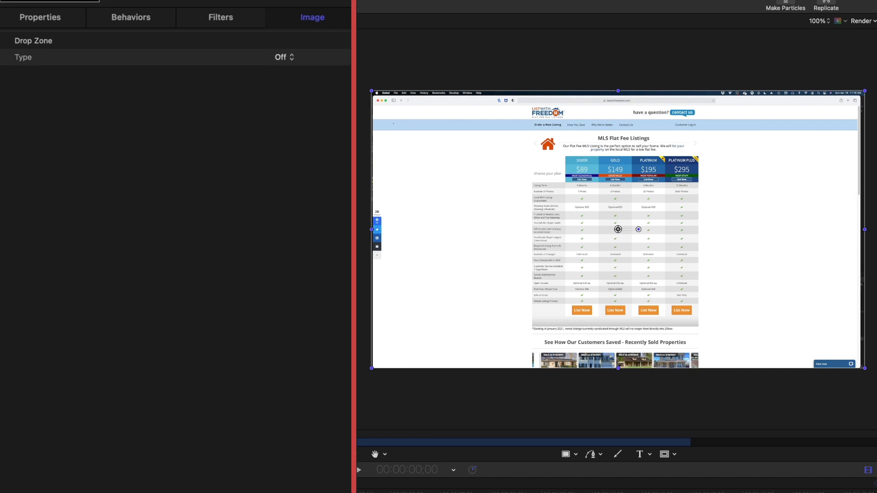
click(38, 23)
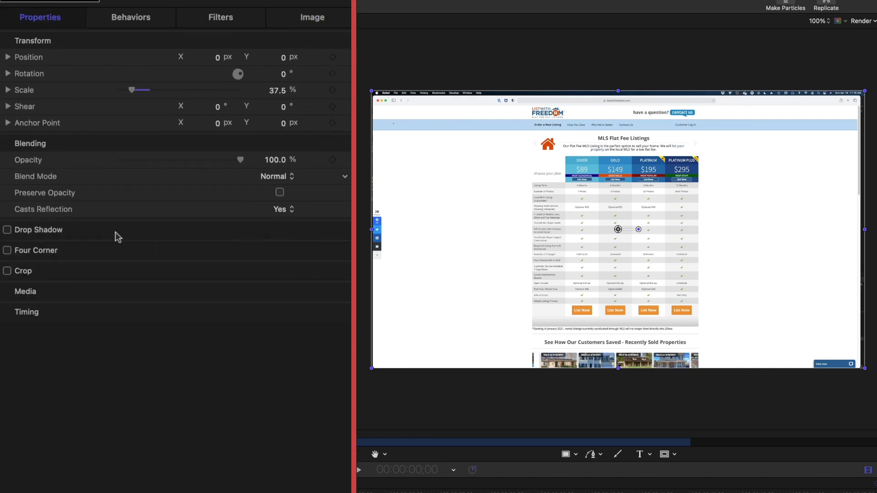
click(7, 270)
drag(120, 337, 195, 333)
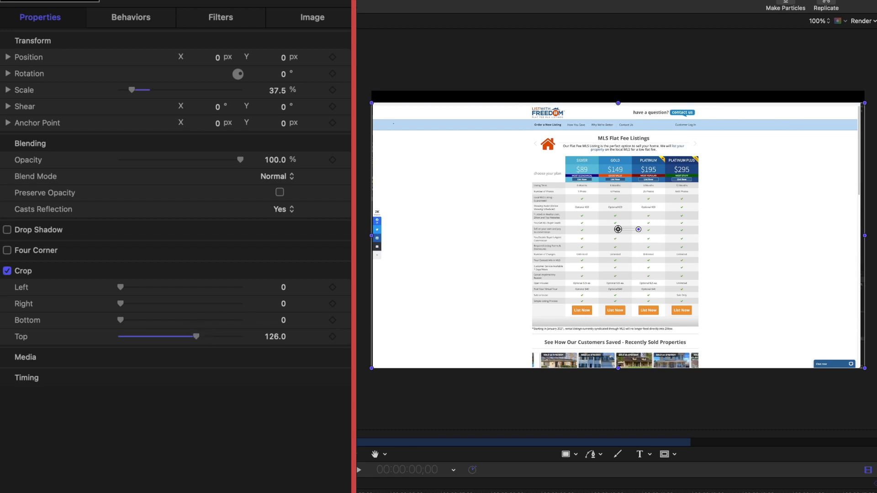
drag(283, 57, 283, 33)
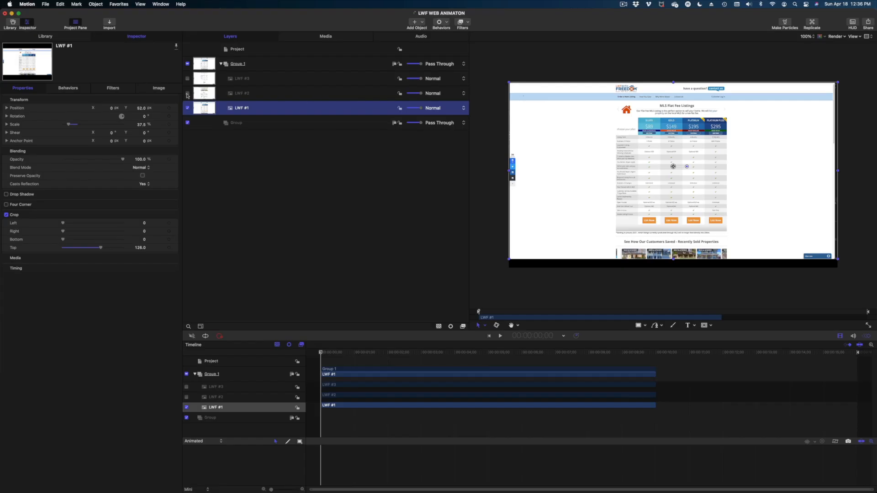
Show LWF #2, crop 169 from its top and move it down over the lower edge of LWF #1
click(187, 94)
click(210, 93)
click(7, 214)
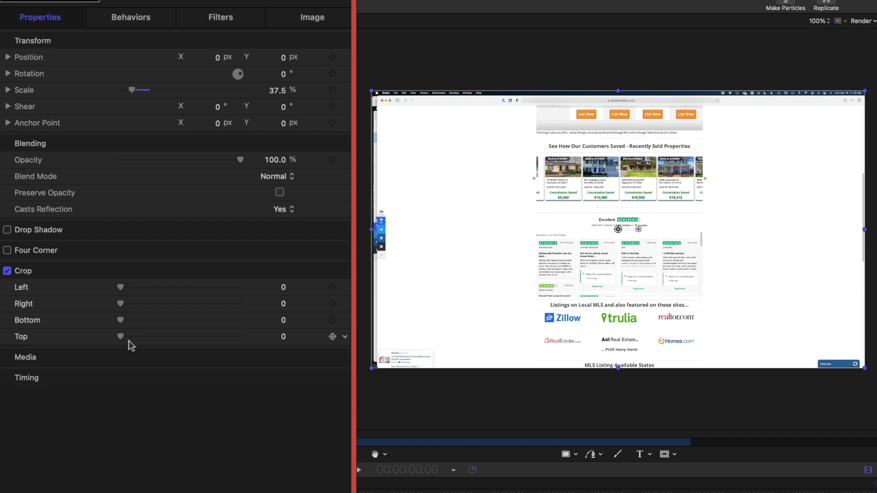
drag(63, 248, 82, 244)
drag(158, 330, 221, 319)
drag(657, 259, 653, 452)
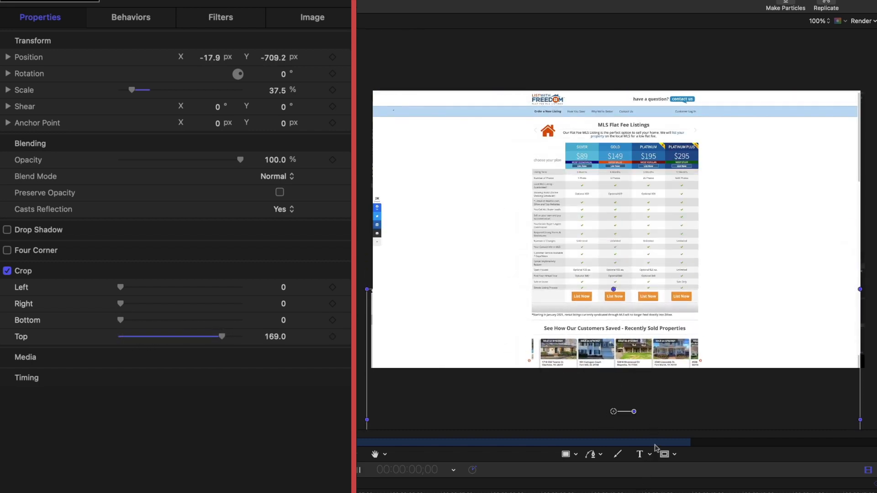
Fine-tune LWF #2 to about X -16.8, Y -714 px so its content lines up with LWF #1
key(space)
key(super+equal)
key(super+equal)
scroll(762, 336, down, 3)
drag(679, 395, 680, 402)
key(shift+z)
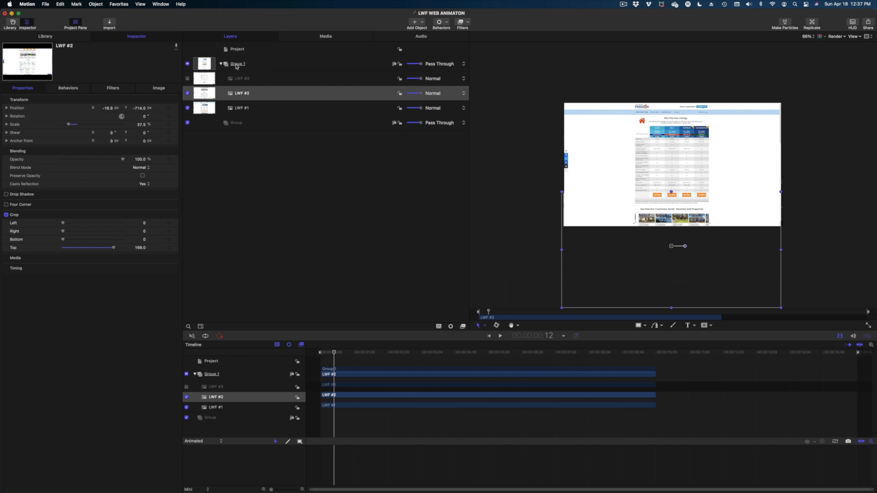
Move Group 1 to Y 657 px, then lower LWF #3 beneath the LWF #2 content and crop its top
click(255, 64)
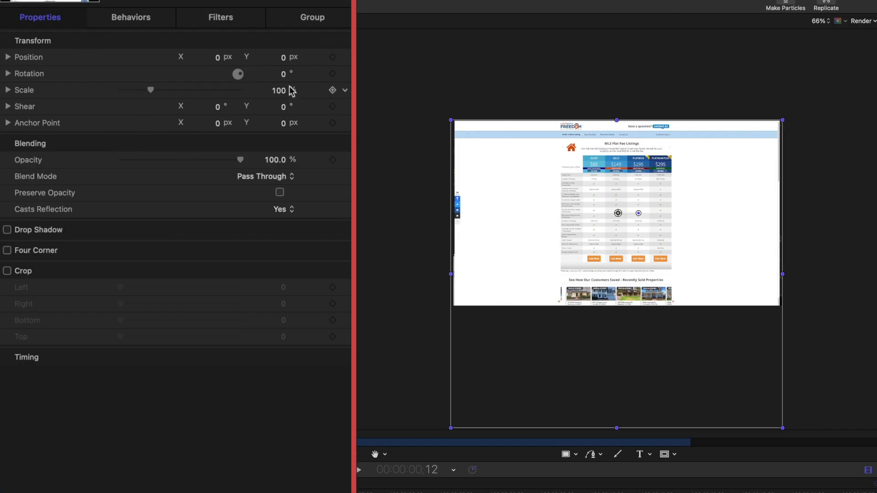
drag(283, 57, 356, 57)
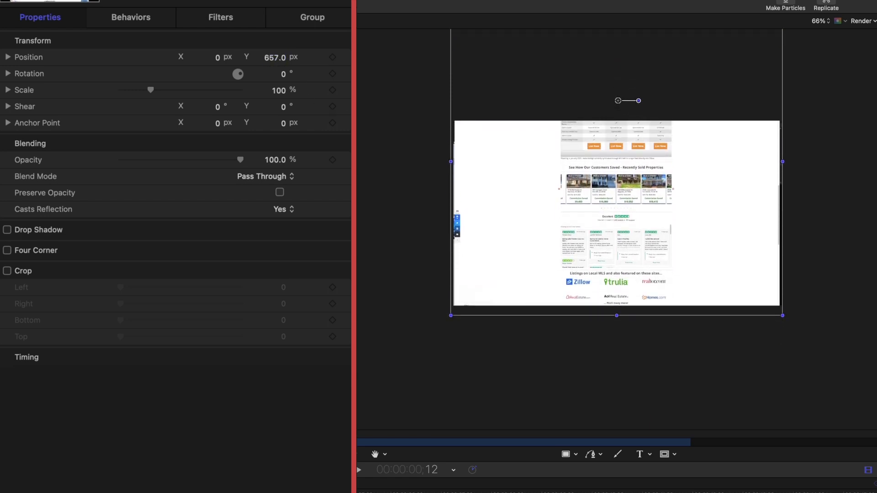
drag(596, 157, 596, 355)
click(7, 271)
drag(120, 337, 267, 335)
Refine LWF #3 to a top crop of 1244 and position X -16.4, Y -1066.8 px to match LWF #2
key(super+equal)
key(super+equal)
mouse_move(270, 57)
mouse_down()
mouse_move(270, 16)
mouse_move(270, 56)
mouse_up()
drag(271, 336, 270, 320)
drag(272, 59, 273, 49)
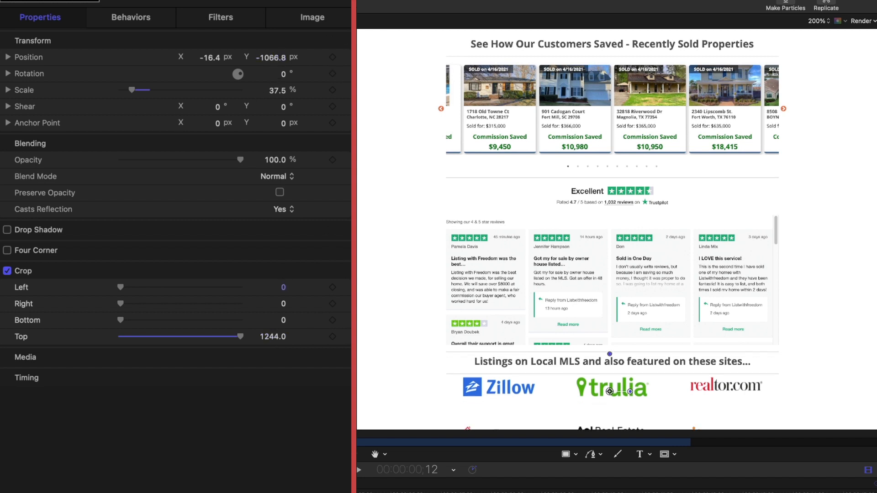
key(super+shift+a)
key(super+minus)
key(shift+z)
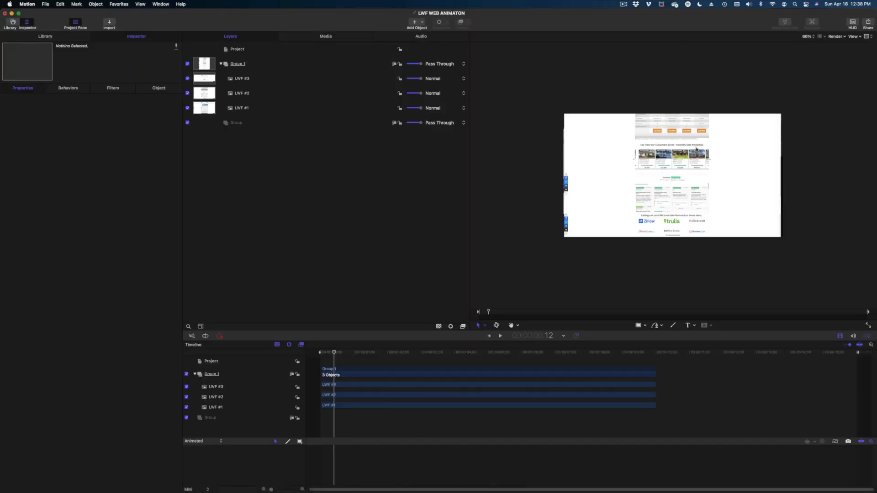
Scale Group 1 to 114% to fill the frame and set its Y position to -83 px
key(alt+z)
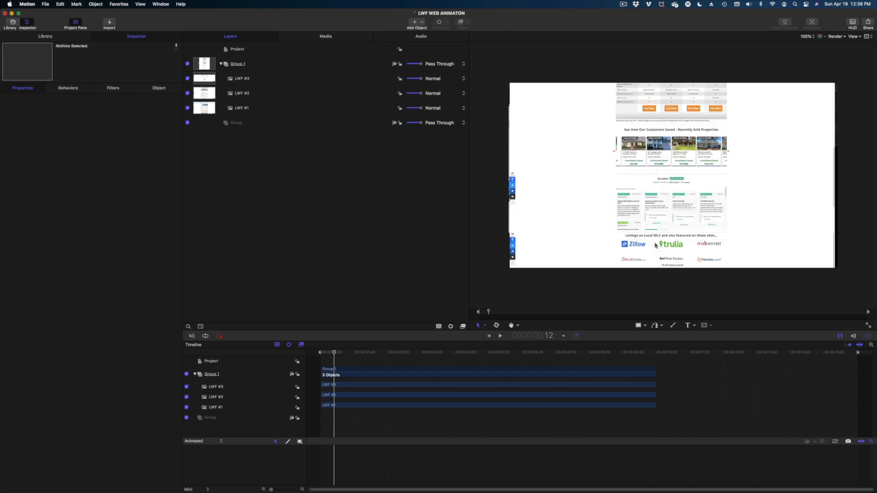
click(263, 69)
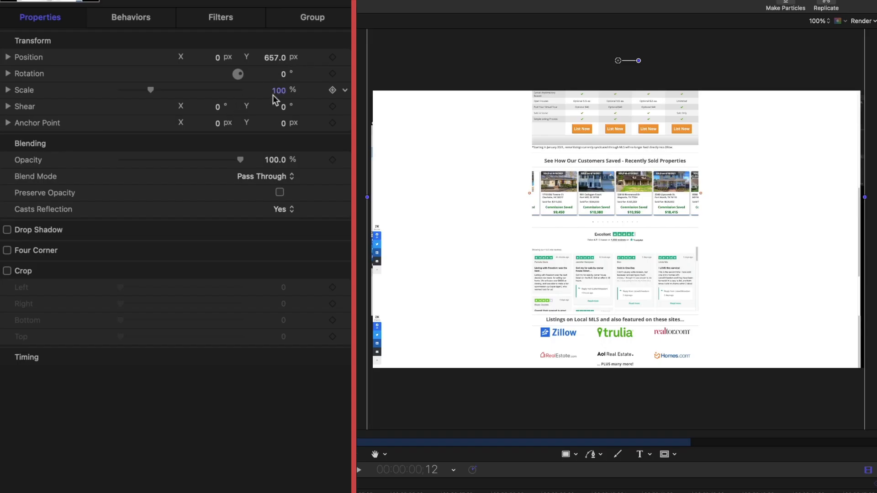
drag(140, 126, 141, 124)
drag(278, 90, 277, 90)
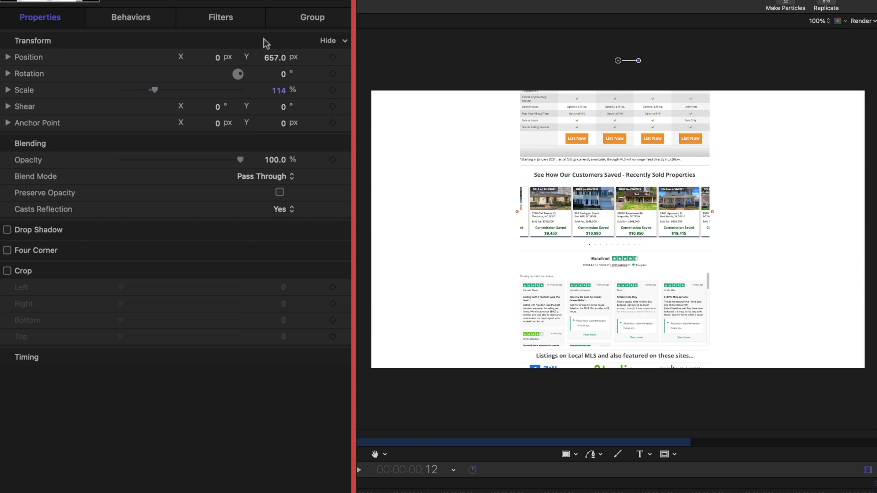
drag(274, 57, 274, 58)
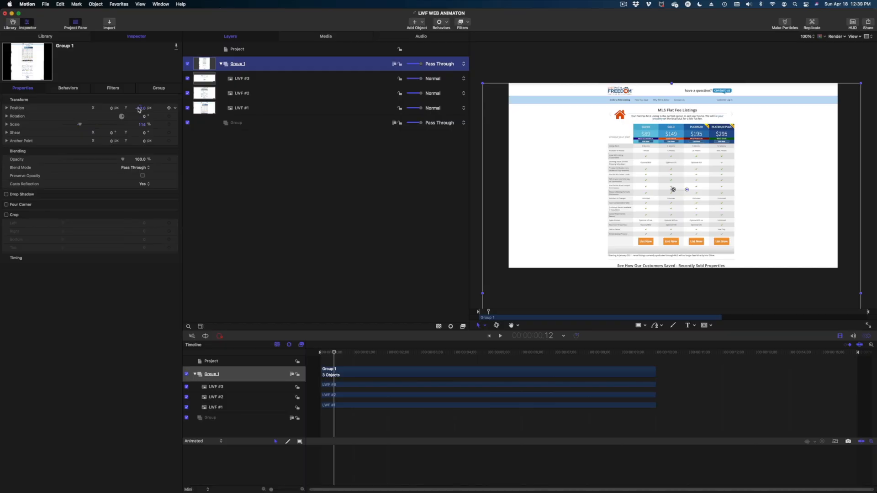
Rename Group 1 as LFW WEBPAGE
double_click(238, 64)
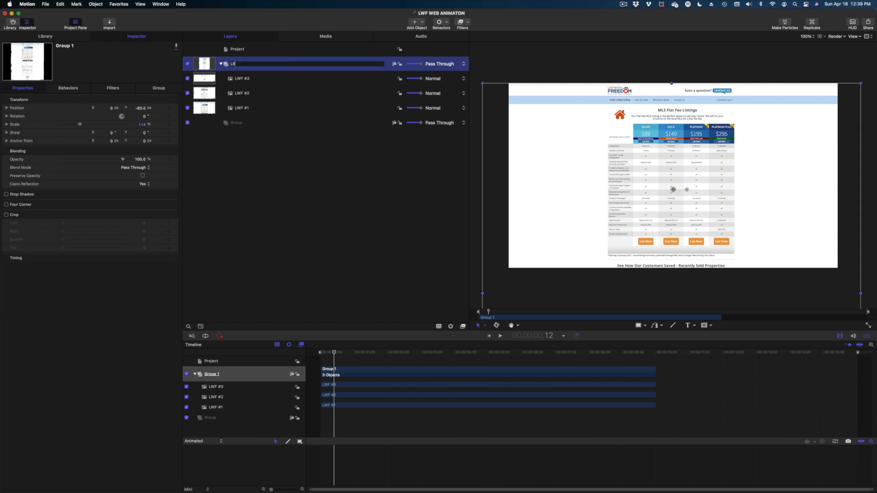
text(LFW WEBPAGE)
key(Return)
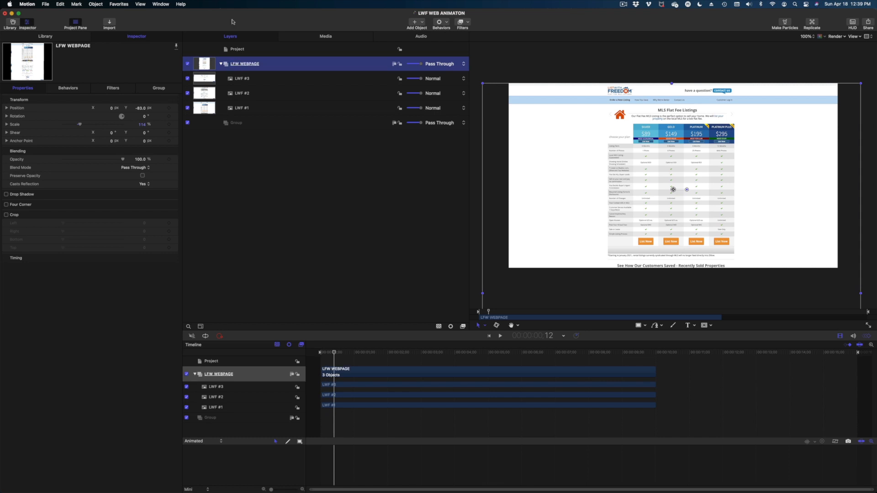
Add a camera to the project and switch the existing 2D groups to 3D
click(296, 64)
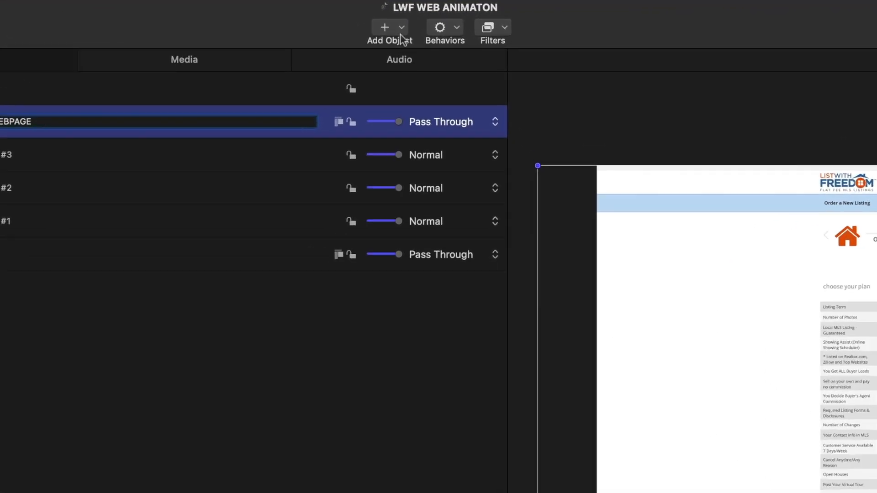
click(403, 28)
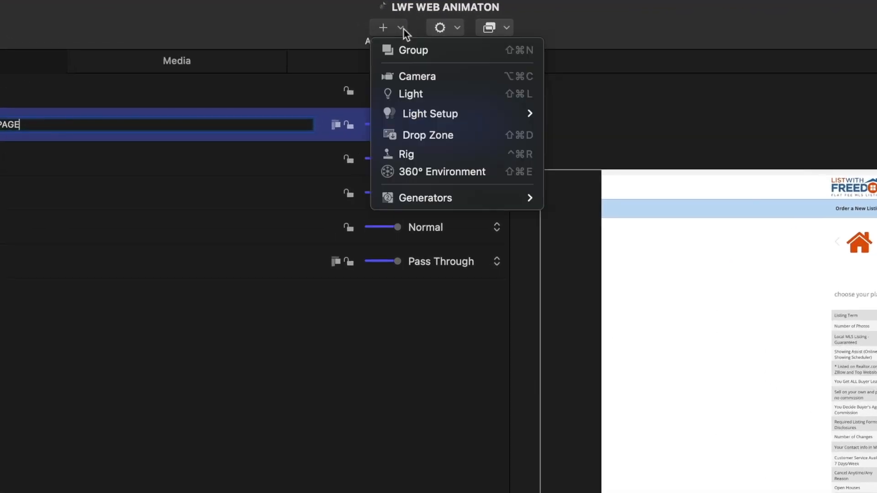
click(412, 78)
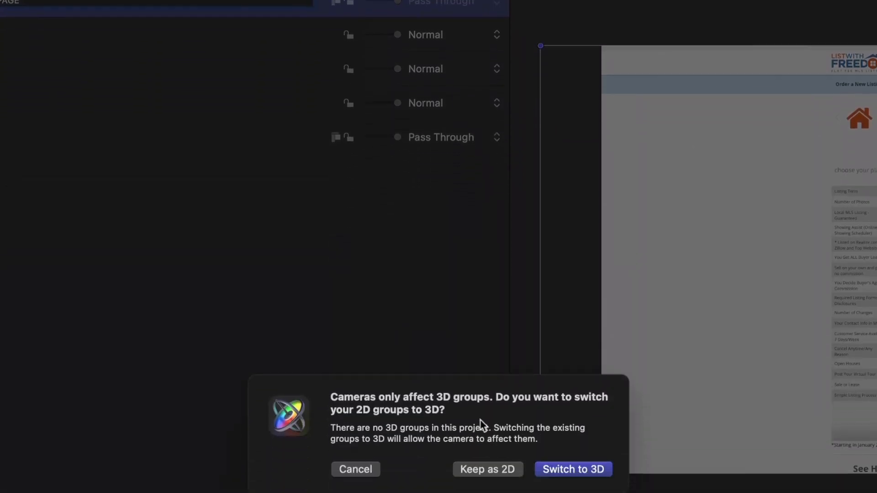
click(598, 267)
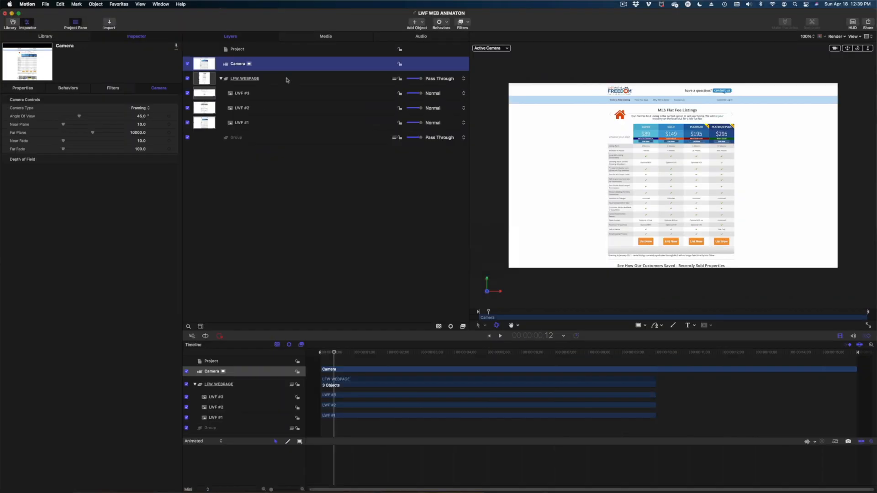
click(288, 78)
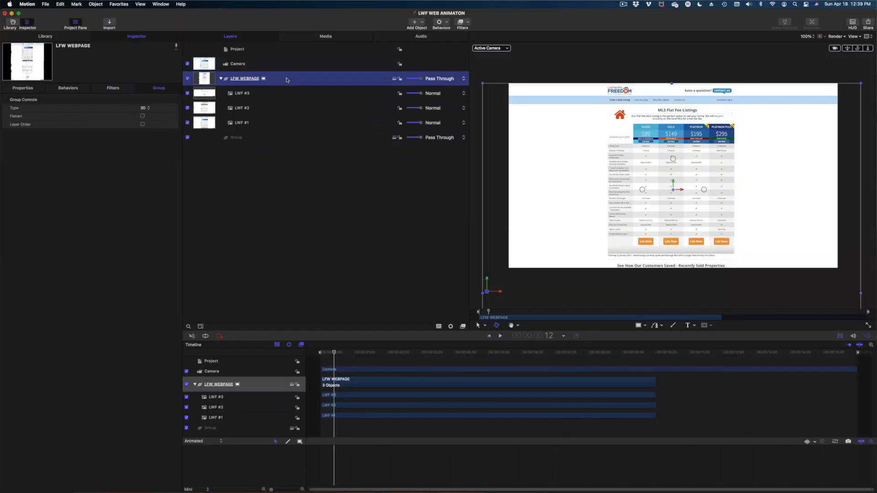
click(280, 68)
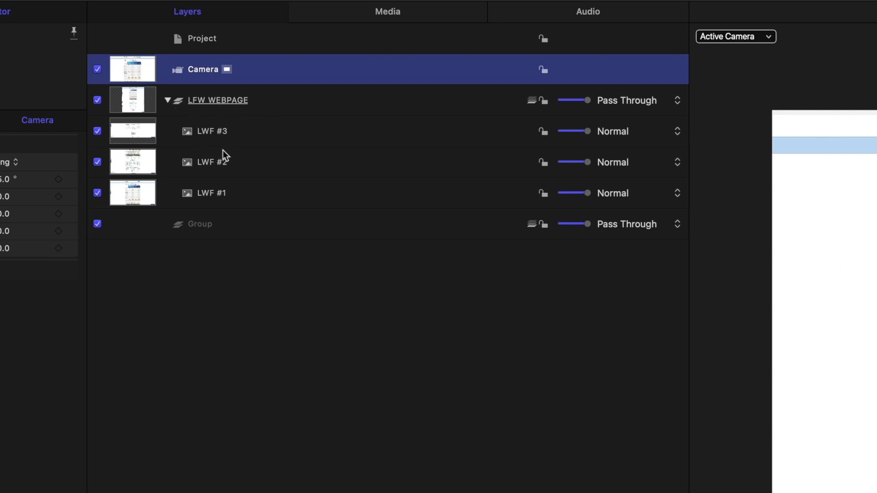
Collapse the LFW WEBPAGE group and duplicate it
click(167, 102)
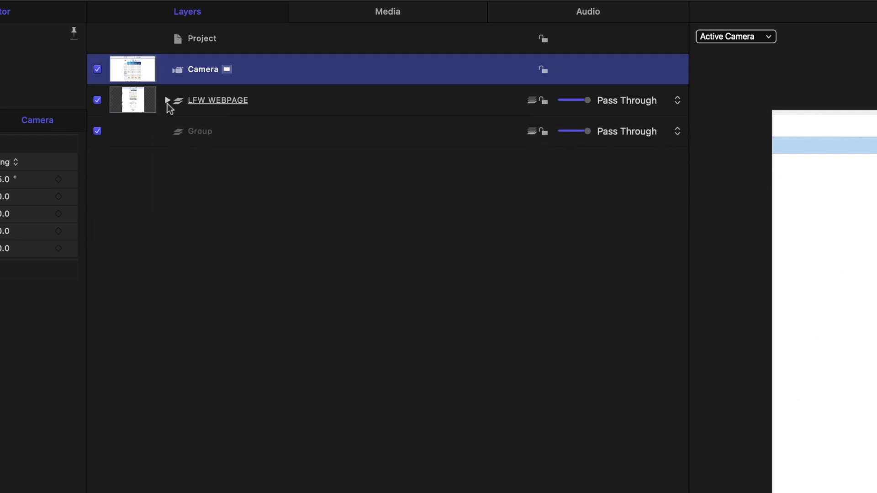
click(261, 105)
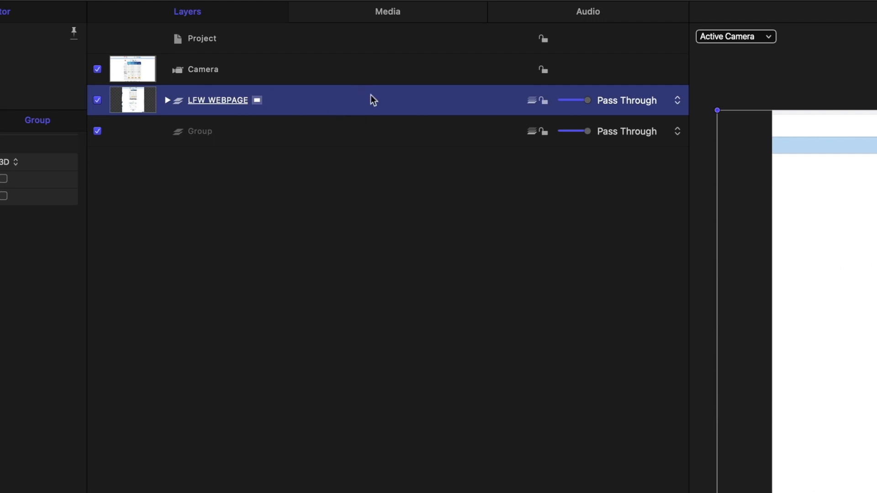
right_click(335, 97)
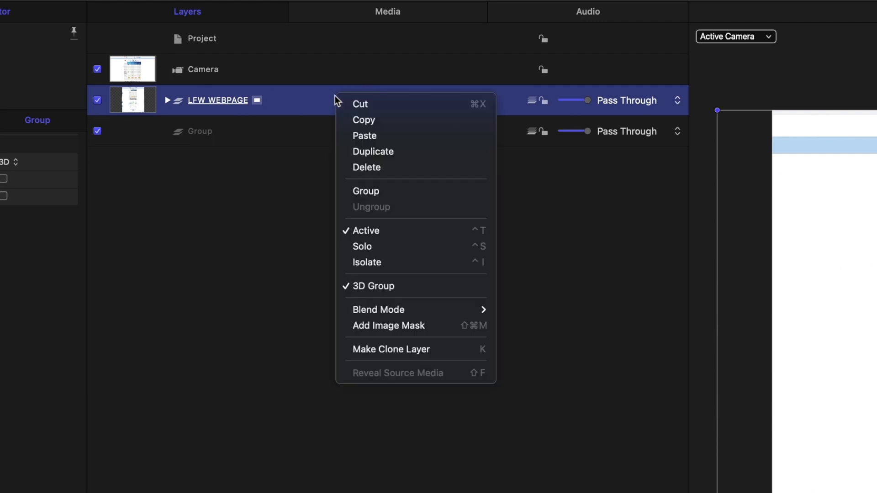
click(359, 146)
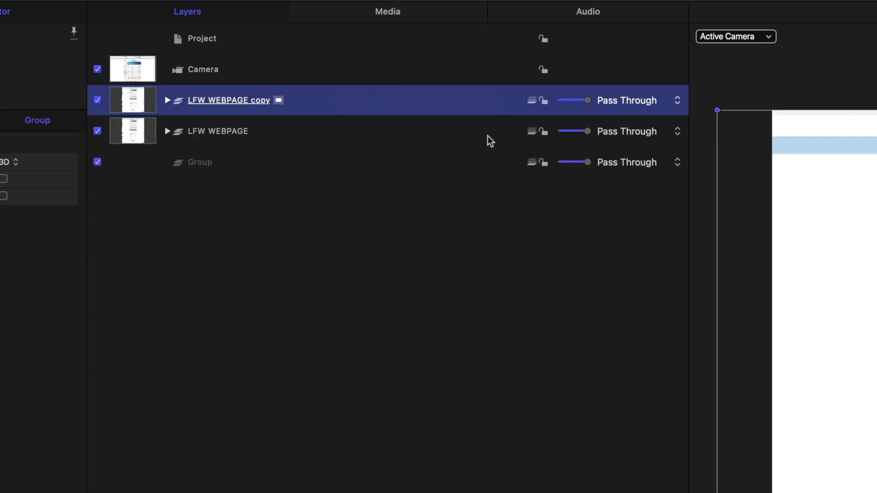
double_click(388, 96)
key(Return)
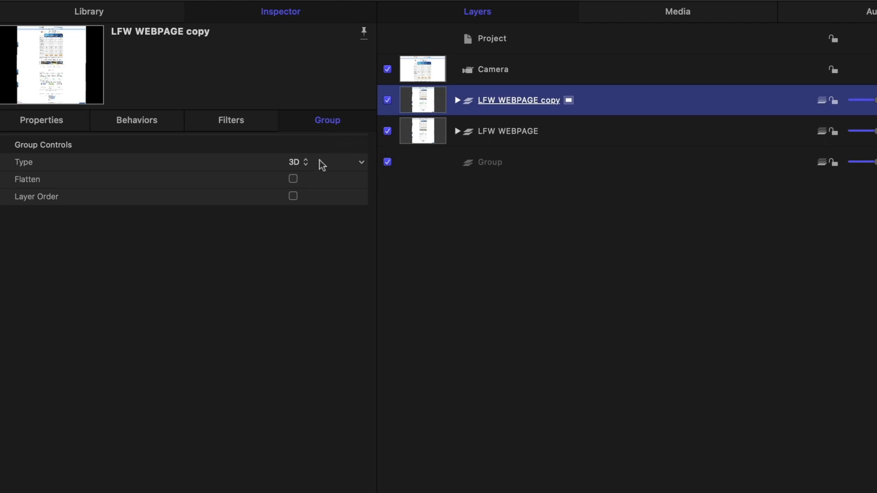
Turn on Flatten and Layer Order for the LFW WEBPAGE copy group
click(292, 179)
click(292, 198)
click(627, 98)
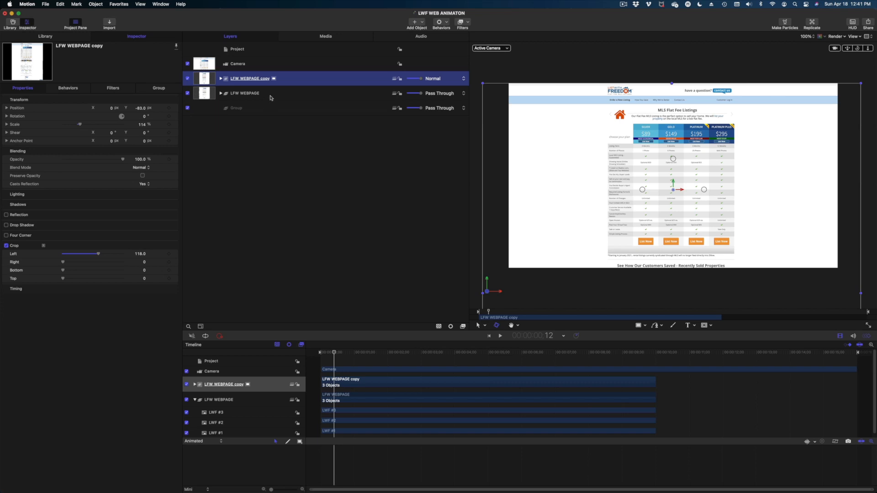
Hide the original LFW WEBPAGE group and rename its copy SILVER
click(270, 97)
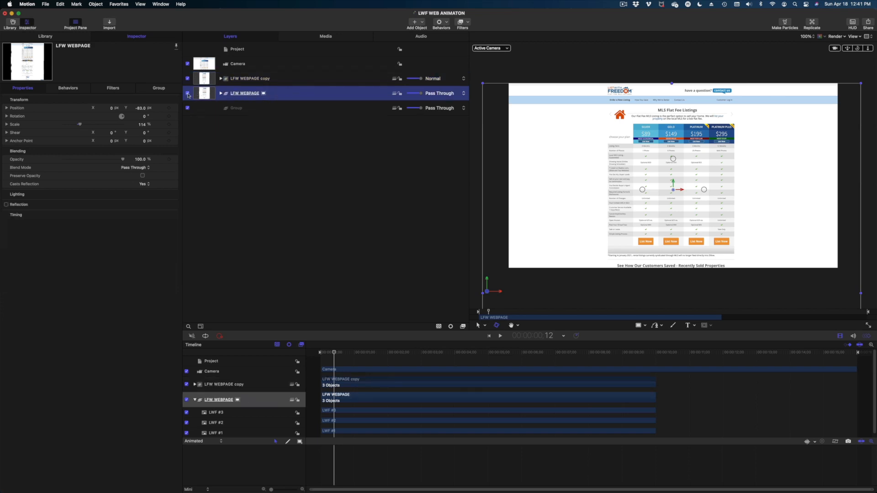
click(188, 94)
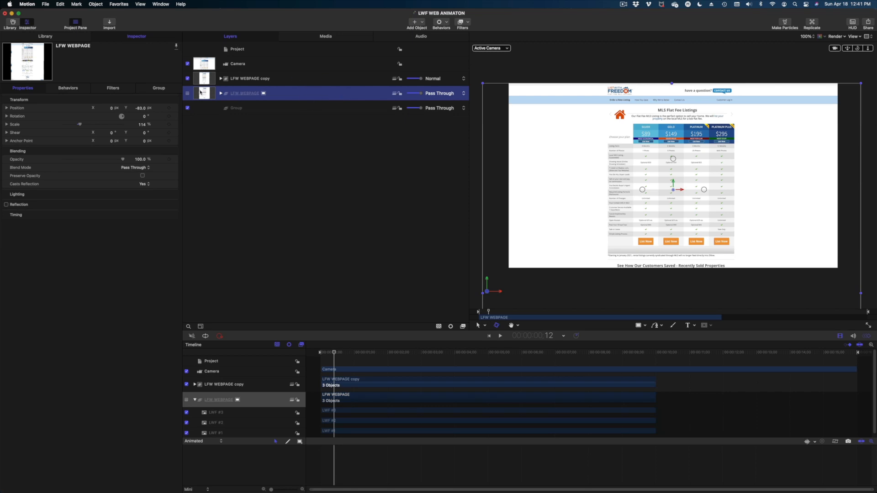
click(284, 77)
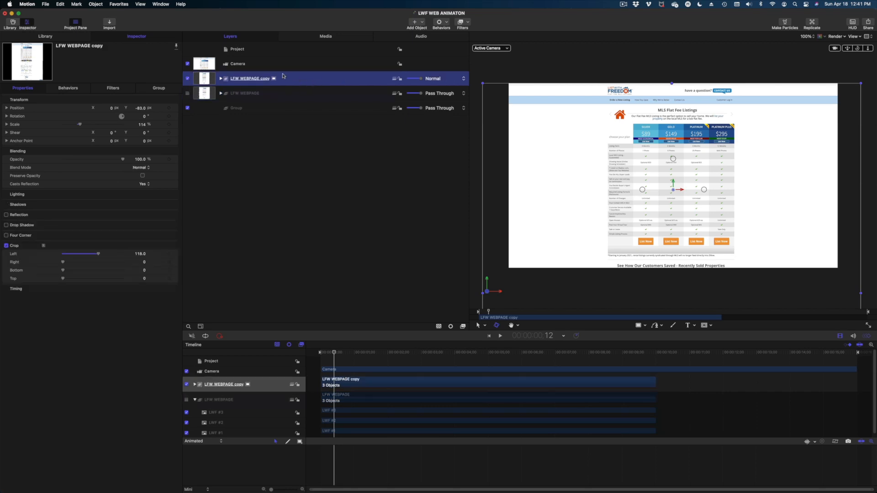
click(254, 78)
key(super+a)
text(s)
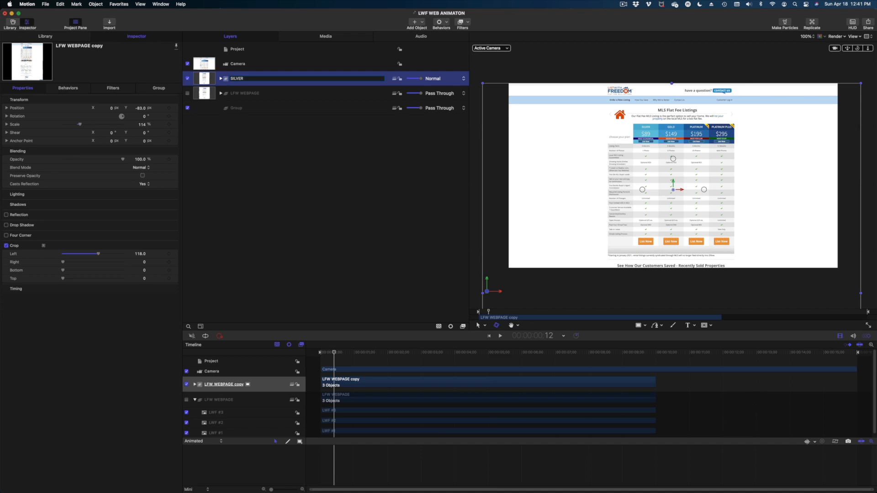
key(Return)
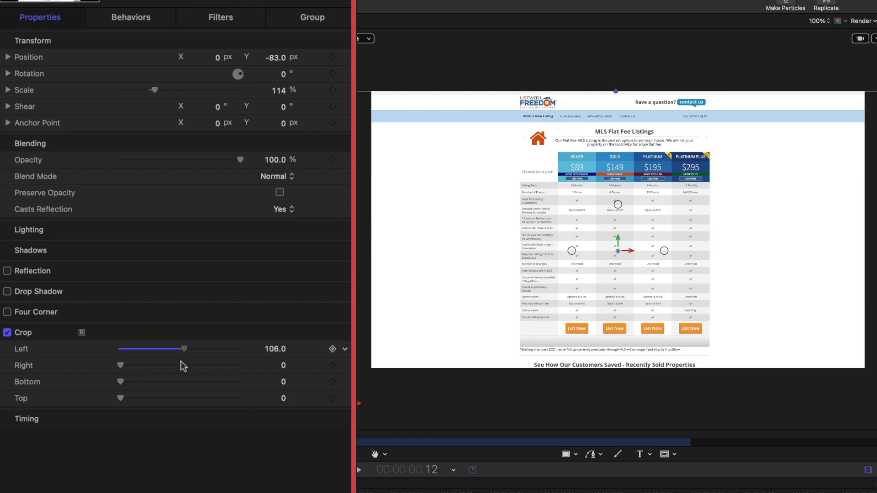
Crop SILVER to just the Silver pricing column: left 773, right 1034, bottom 1317 and top 209
drag(98, 254, 123, 254)
drag(143, 262, 140, 262)
drag(275, 366, 275, 360)
drag(120, 382, 274, 377)
drag(120, 398, 240, 398)
drag(275, 398, 275, 395)
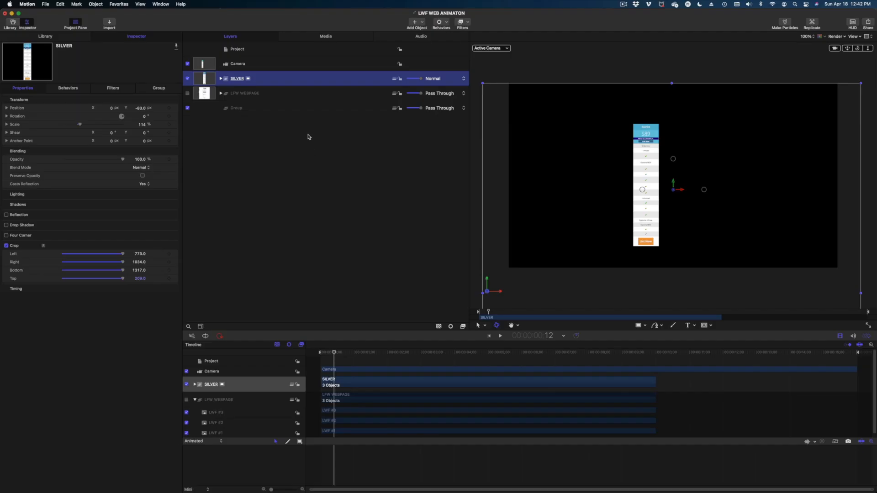
Make the LFW WEBPAGE group visible again behind SILVER
click(187, 93)
click(253, 94)
drag(334, 353, 341, 353)
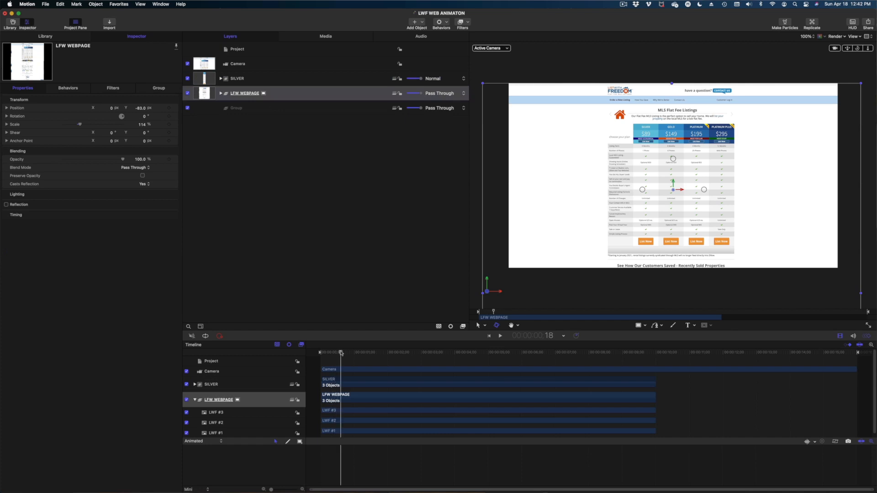
Add a position keyframe to SILVER at 1;00 and expand its X, Y and Z position values
click(272, 79)
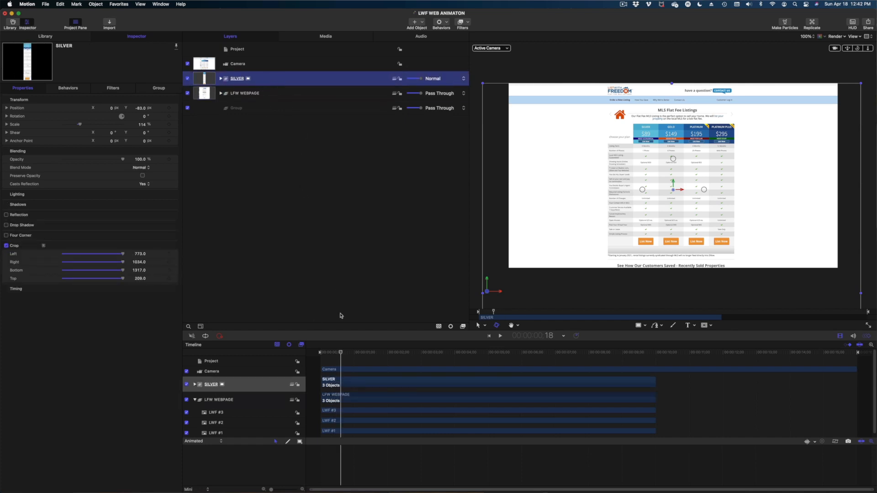
mouse_move(341, 352)
mouse_down()
mouse_move(326, 354)
mouse_move(341, 357)
mouse_up()
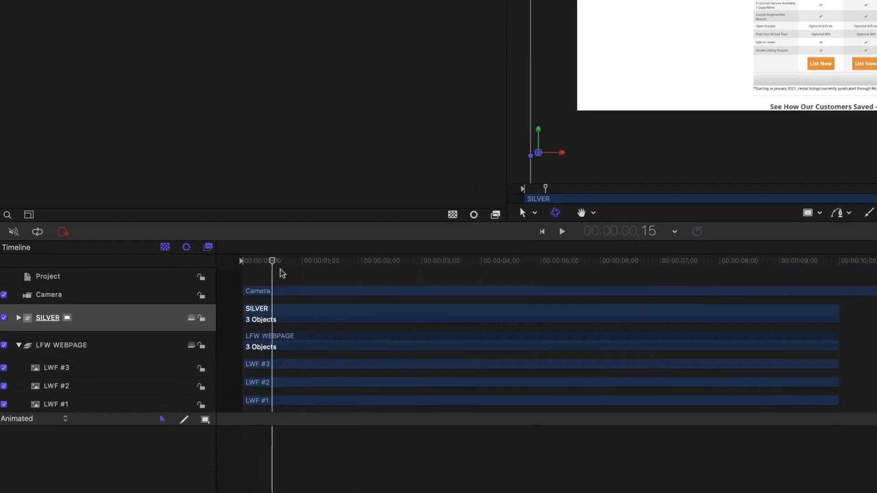
drag(282, 272, 300, 273)
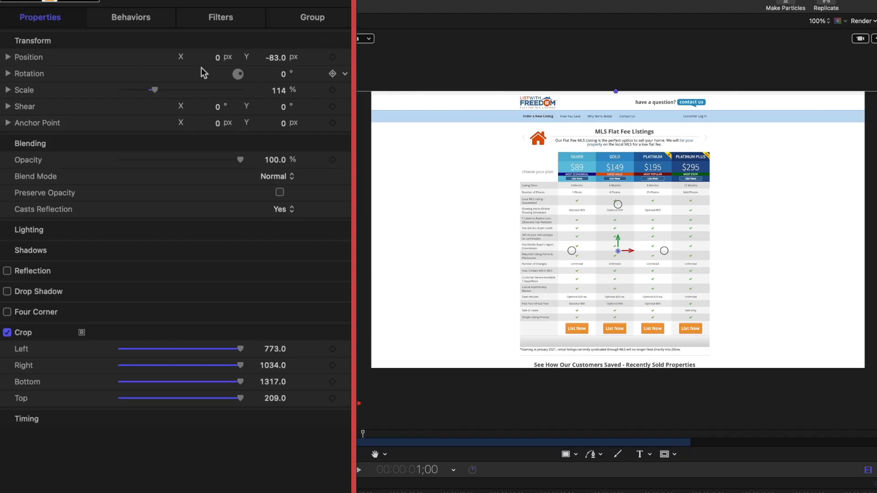
click(333, 57)
click(8, 57)
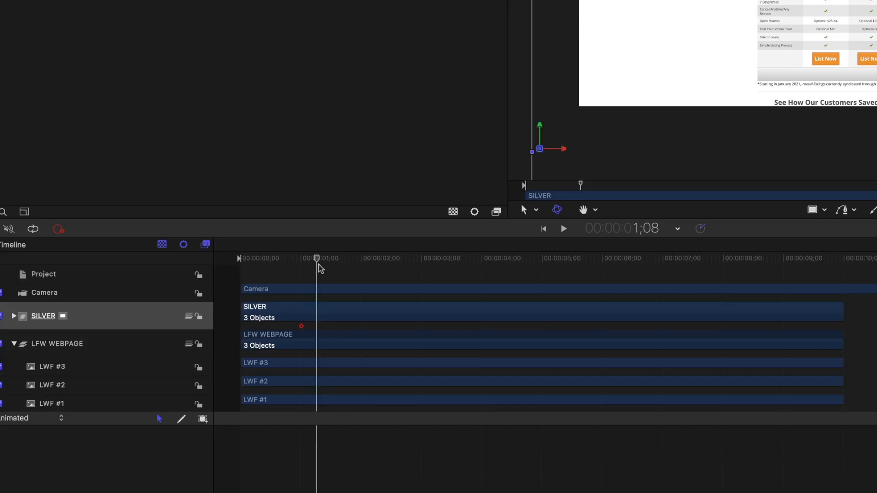
Add a second position keyframe to SILVER at 1;15 with Z set to 725 px
drag(315, 266, 332, 266)
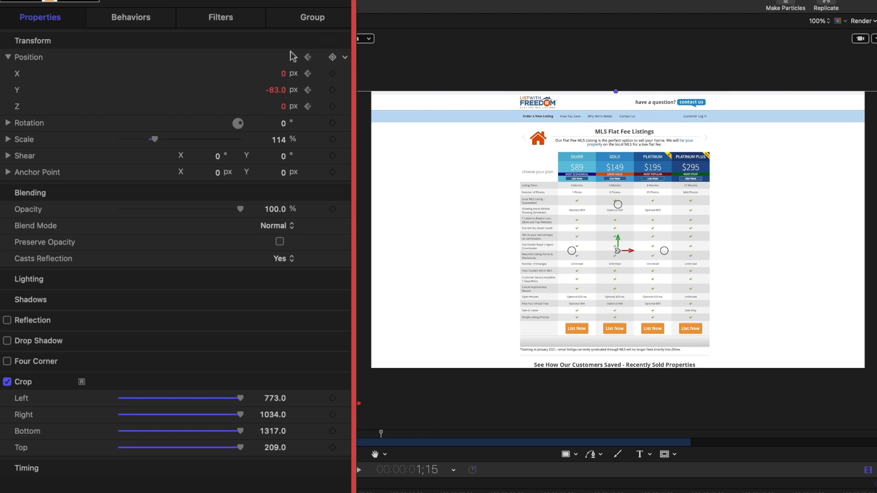
click(332, 57)
drag(281, 111, 282, 107)
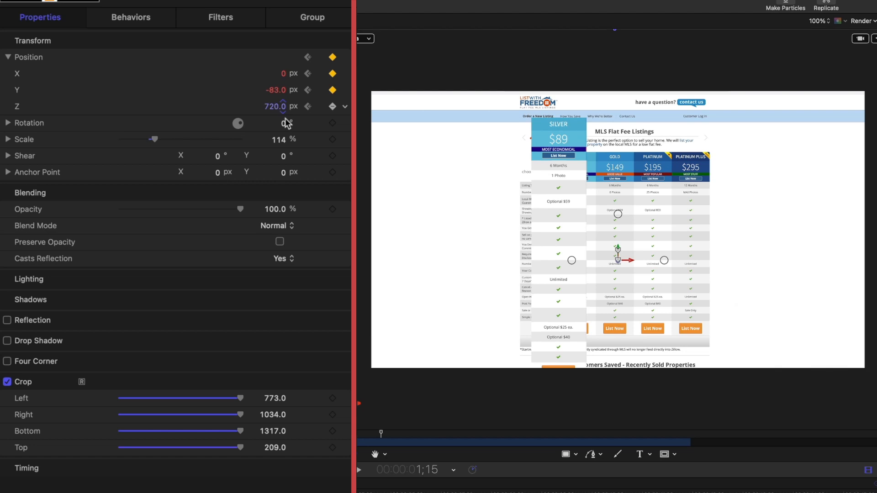
text(725)
key(Return)
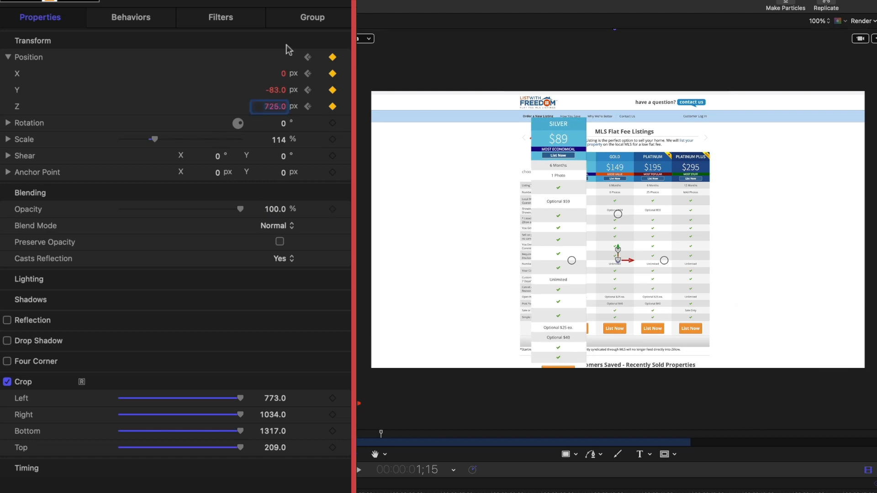
Set SILVER's X position to -135 px at the 1;15 keyframe
mouse_move(283, 75)
mouse_down()
mouse_move(256, 75)
mouse_move(282, 73)
mouse_up()
click(274, 73)
text(-135)
key(Return)
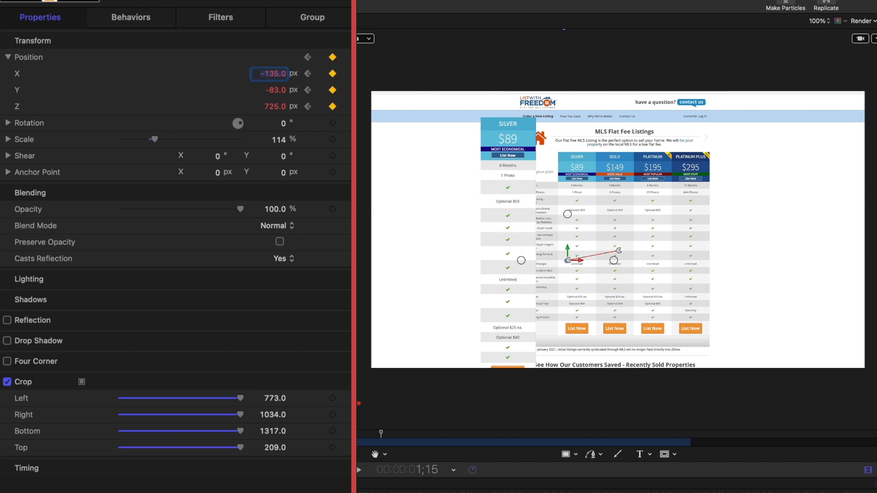
Play back SILVER's move between its two position keyframes to check the animation
drag(372, 357, 350, 357)
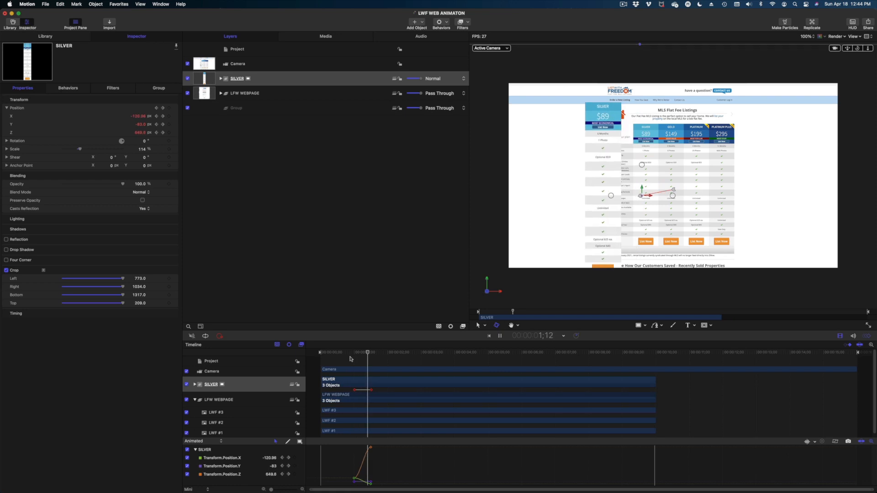
key(space)
click(353, 355)
key(space)
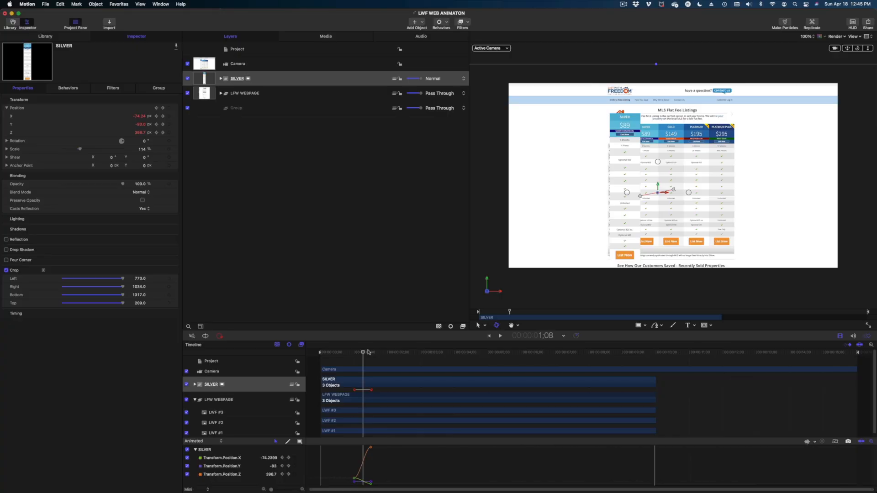
Duplicate the SILVER group and rename the copy GOLD
right_click(284, 80)
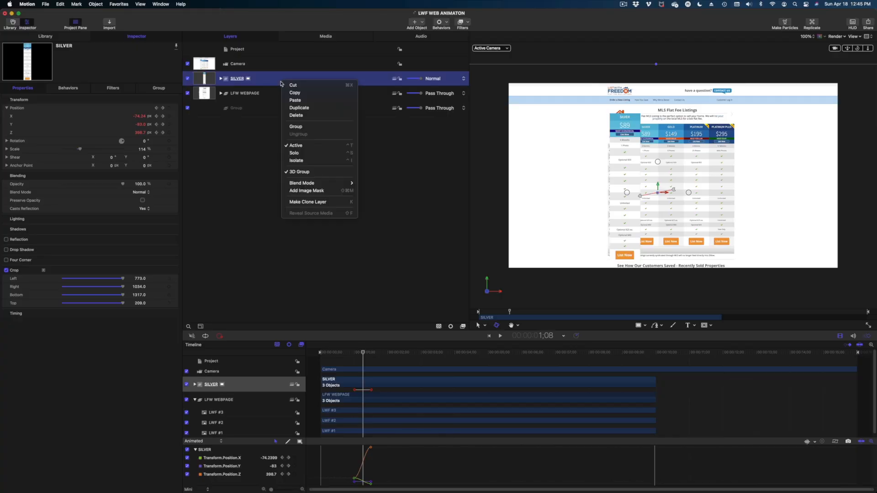
click(308, 110)
double_click(244, 76)
text(goLD)
key(Return)
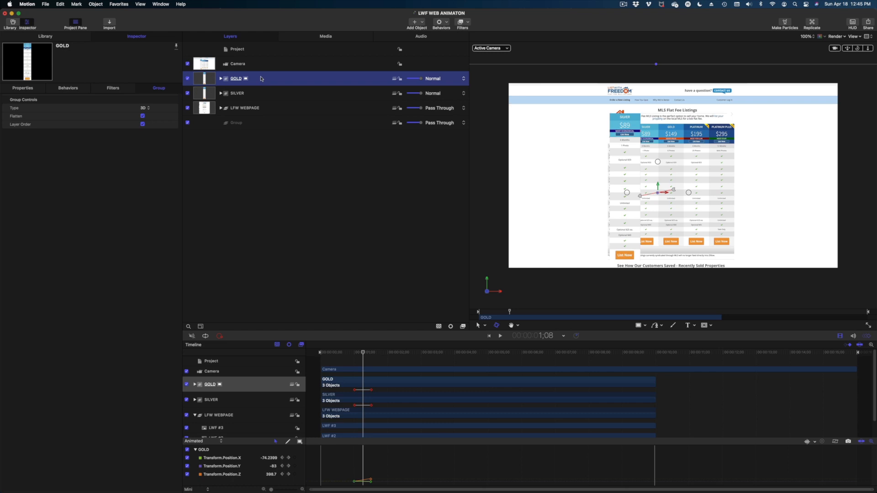
key(Return)
key(Return)
Hide the SILVER and LFW WEBPAGE groups and show GOLD's transform and crop properties
click(187, 94)
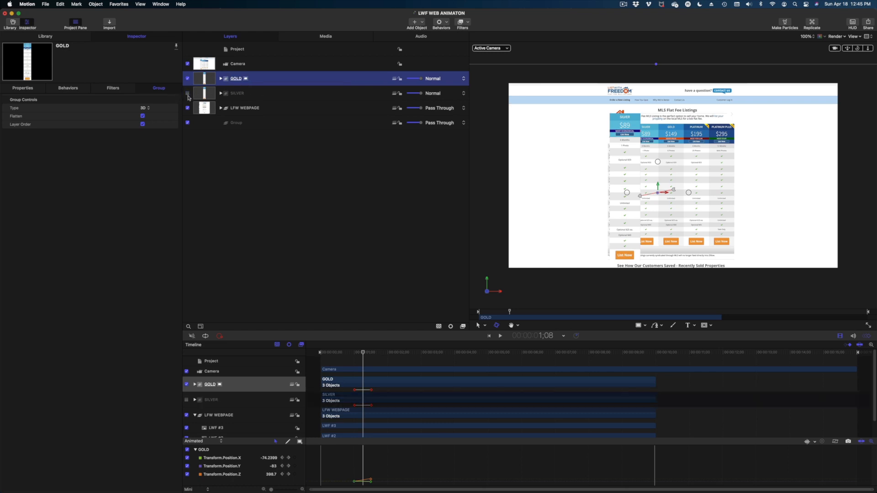
click(187, 108)
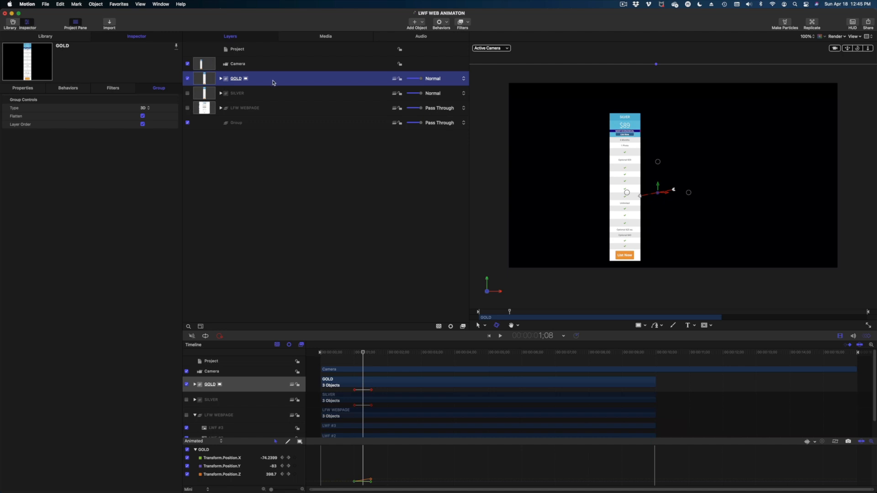
click(274, 82)
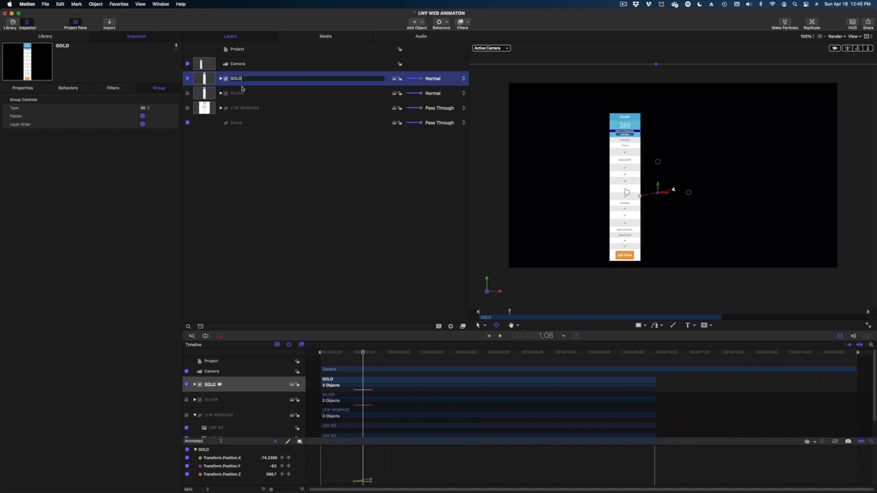
click(29, 88)
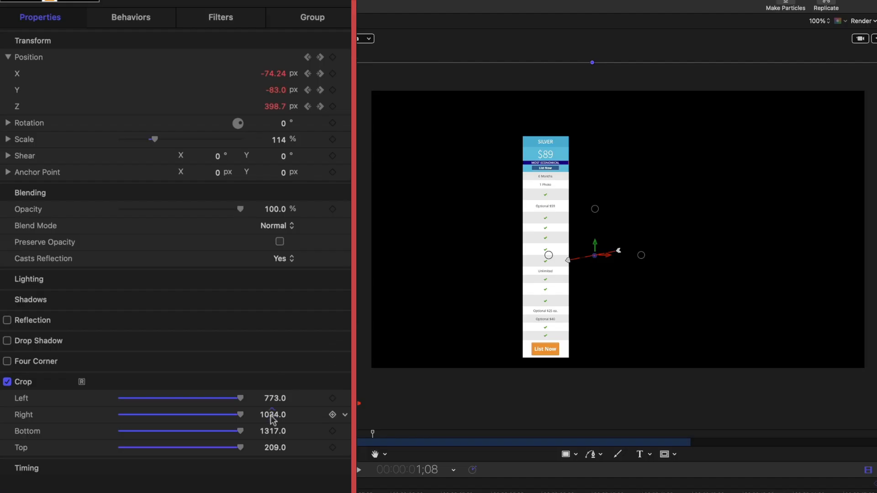
Crop the GOLD group to the gold pricing column, with Left at 901 and Right at 906.9
drag(143, 290, 140, 290)
drag(272, 415, 261, 415)
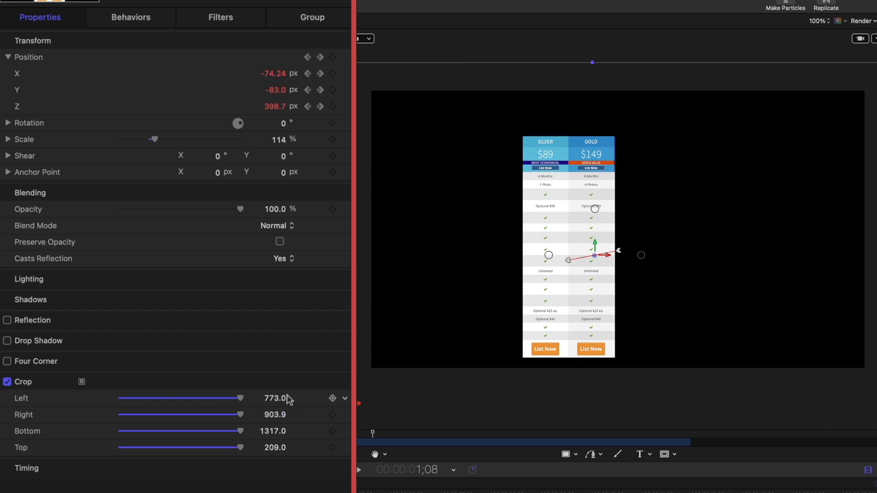
drag(274, 399, 275, 398)
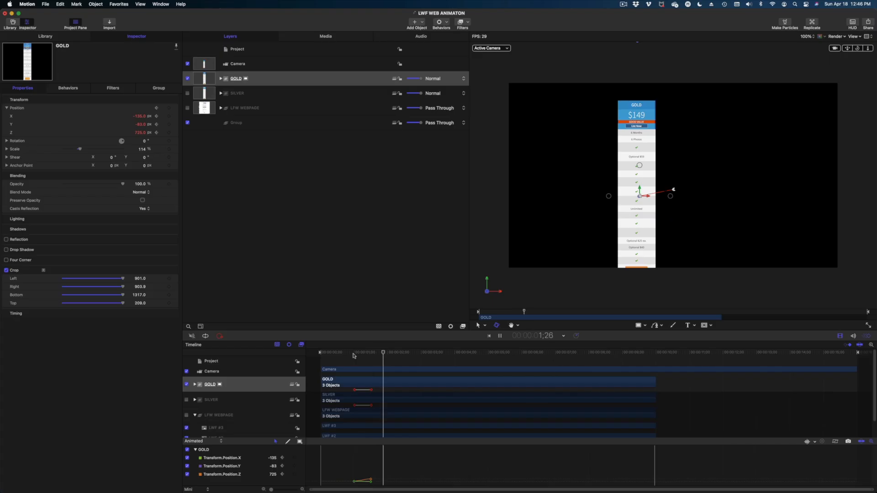
key(space)
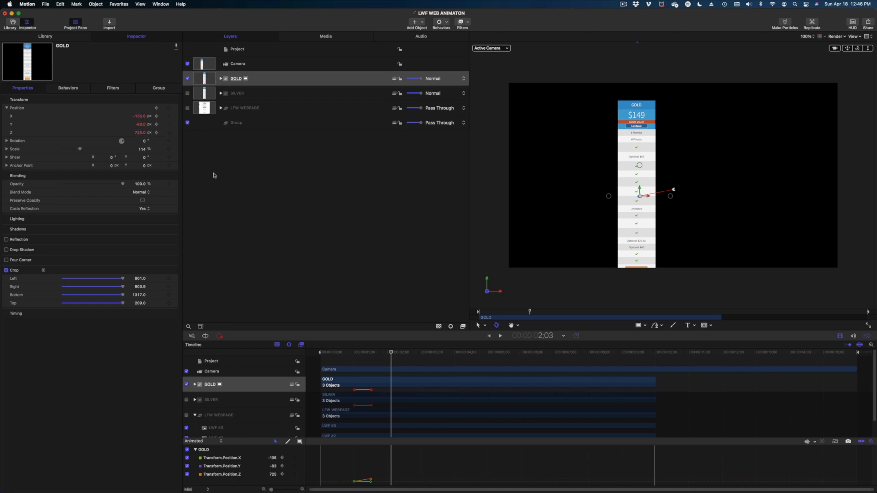
drag(140, 287, 237, 132)
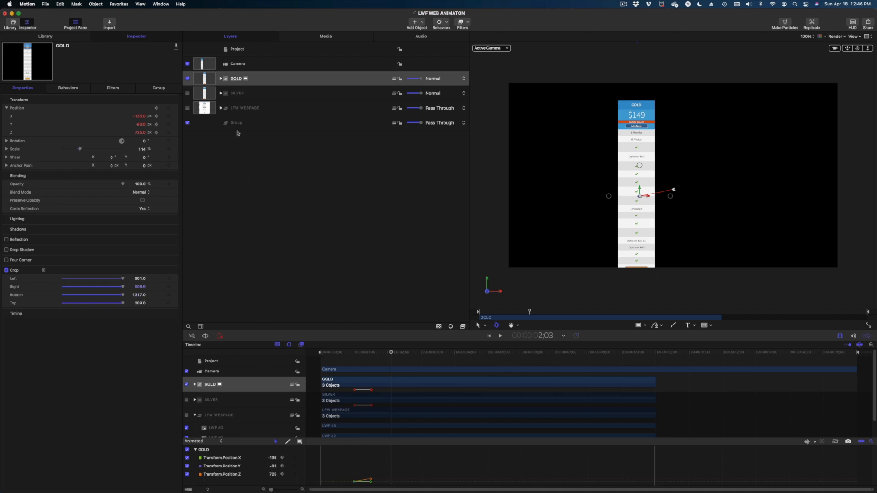
Show the SILVER group again and set GOLD's X position to -83 px at the 1;15 keyframe
click(188, 93)
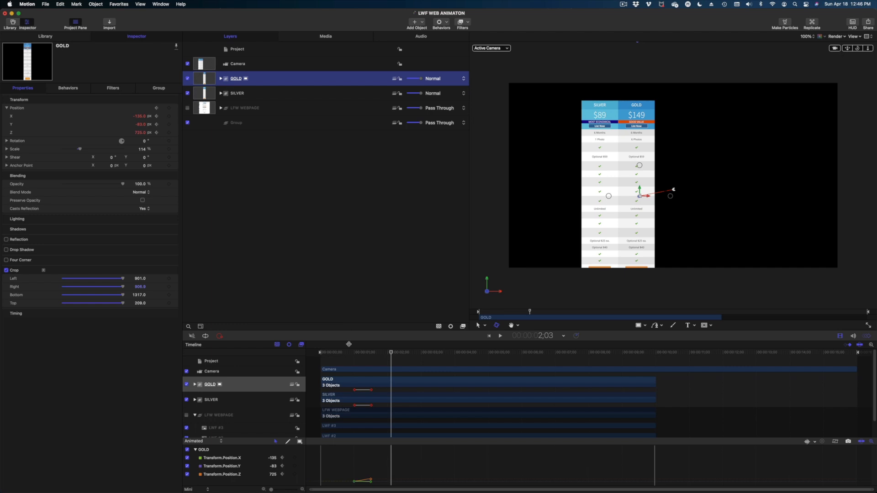
click(371, 353)
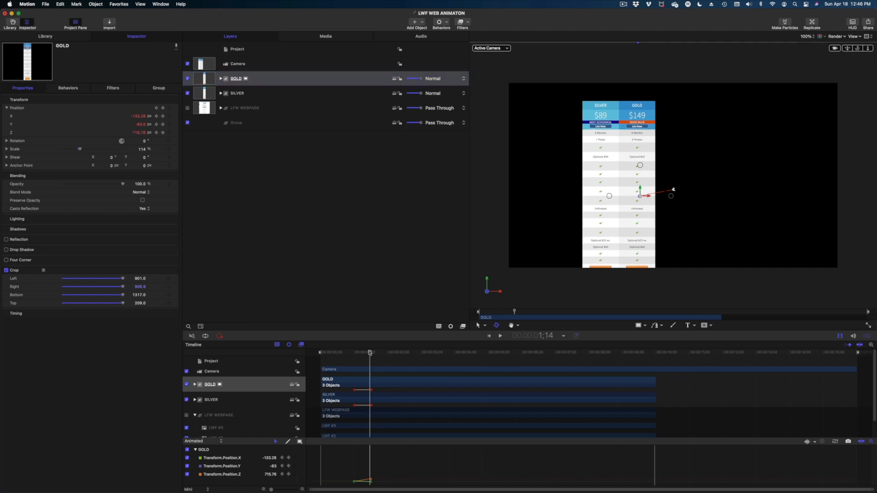
click(163, 109)
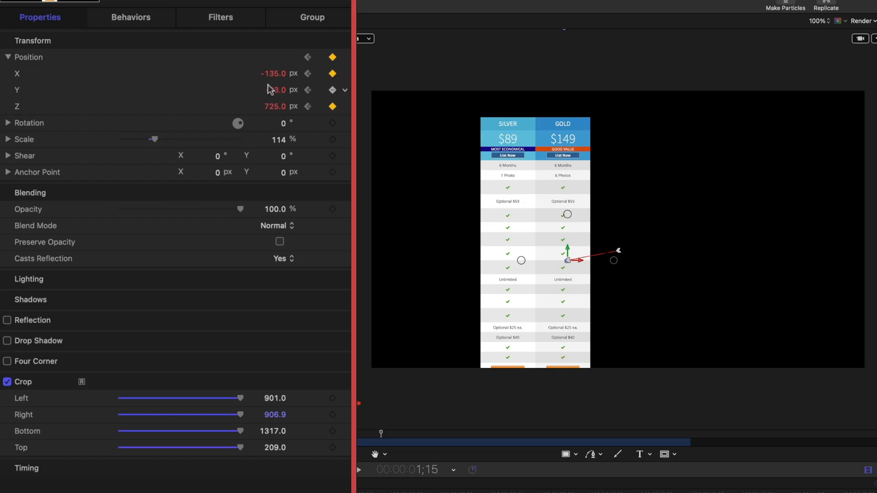
mouse_move(274, 74)
mouse_down()
mouse_move(304, 74)
mouse_move(267, 74)
mouse_up()
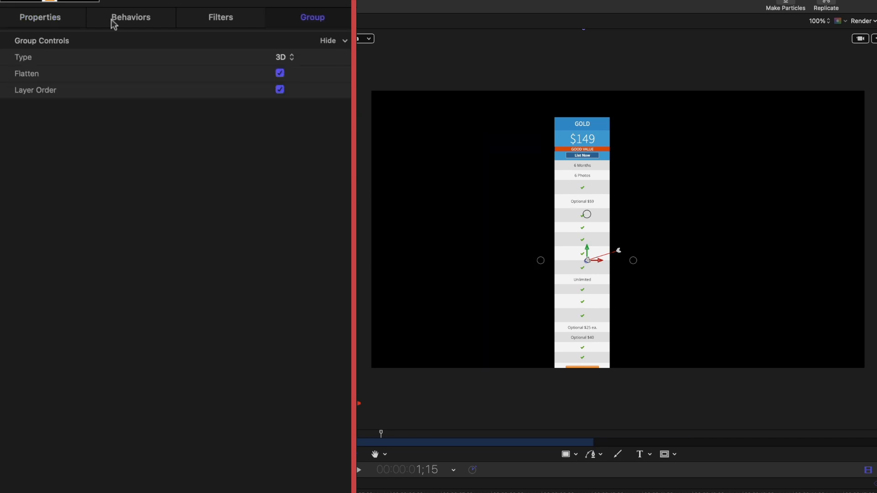
Crop the next column copy to the platinum pricing column, with Right at 775.8 and Left at 1031
click(40, 17)
drag(280, 415, 275, 415)
drag(274, 398, 301, 398)
Change the platinum column copy's X position at the 1;15 keyframe to separate it from GOLD
click(308, 74)
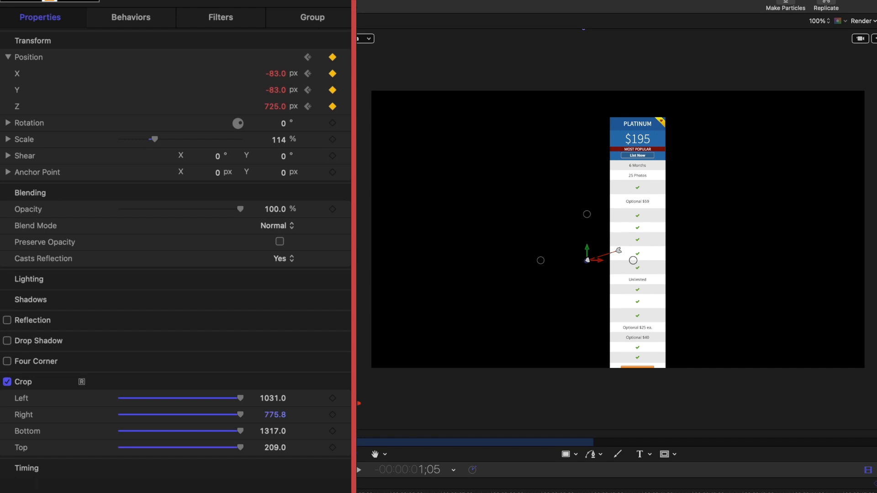
key(Home)
key(shift+bracketleft)
key(Down)
key(shift+bracketleft)
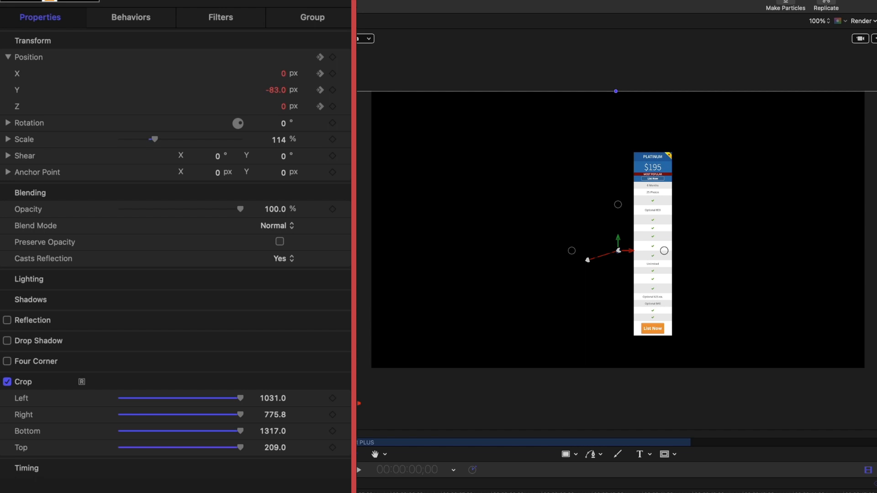
click(307, 57)
click(276, 76)
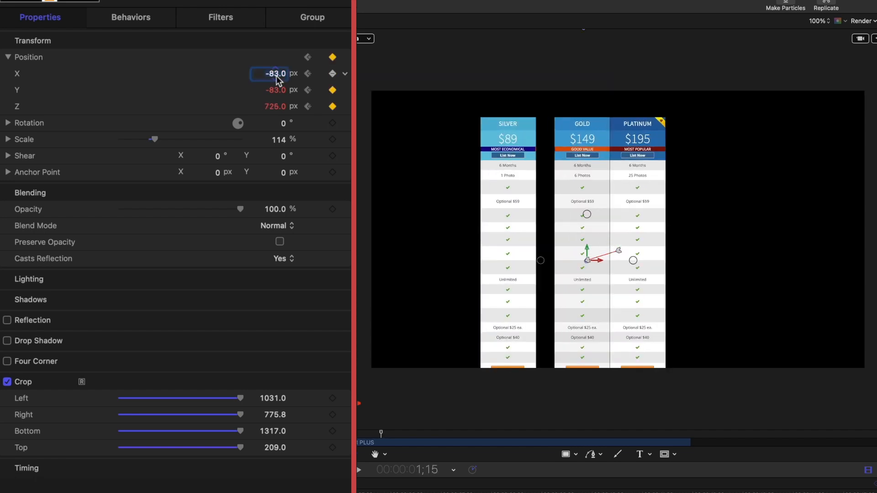
text(83)
key(Return)
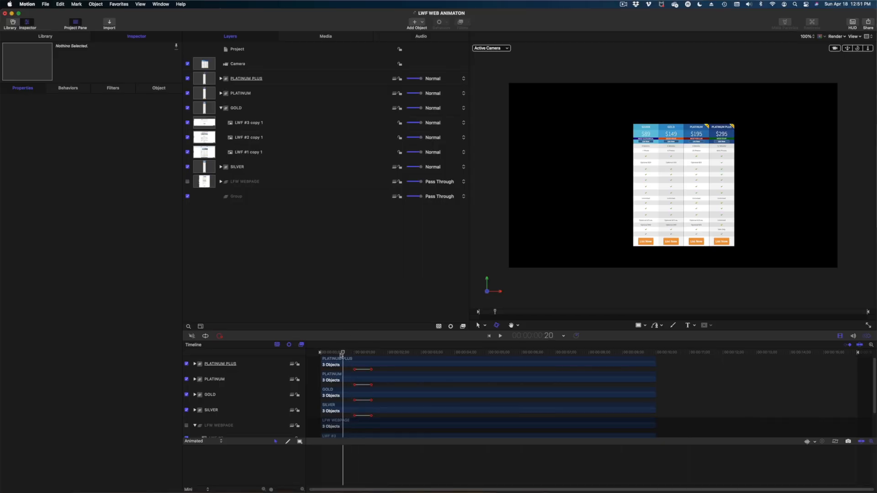
Stagger the GOLD and PLATINUM keyframe pairs along the timeline, ending GOLD's at 1;18 and PLATINUM's a few frames past it
drag(352, 360, 373, 373)
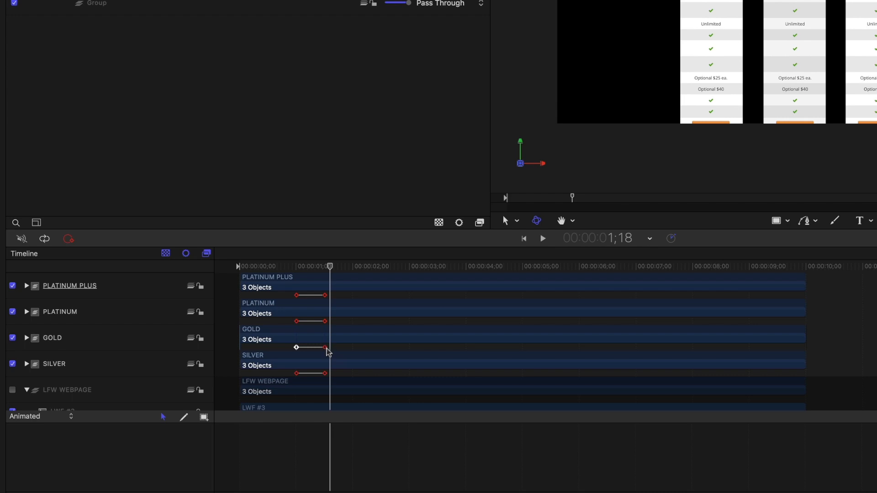
drag(326, 347, 333, 350)
drag(297, 322, 307, 323)
drag(327, 323, 342, 323)
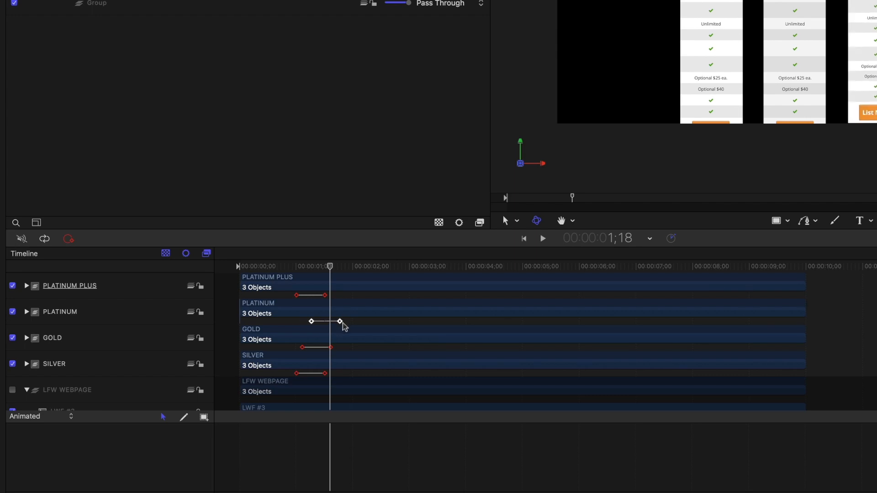
Shift both PLATINUM PLUS position keyframes along the timeline so they start and end a few frames after PLATINUM's
click(296, 295)
shift+click(325, 296)
drag(326, 296, 351, 298)
Play back the four pricing columns from just before their first keyframes to check the staggered timing
drag(330, 267, 287, 270)
key(space)
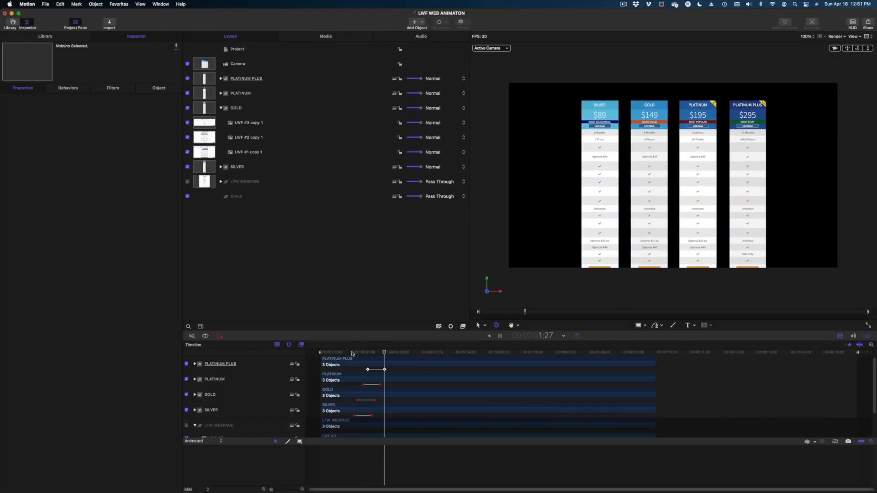
click(352, 353)
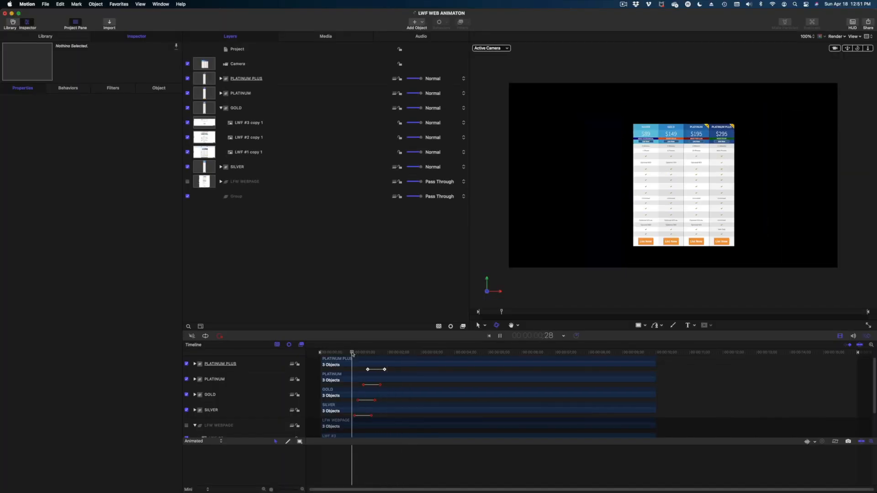
key(space)
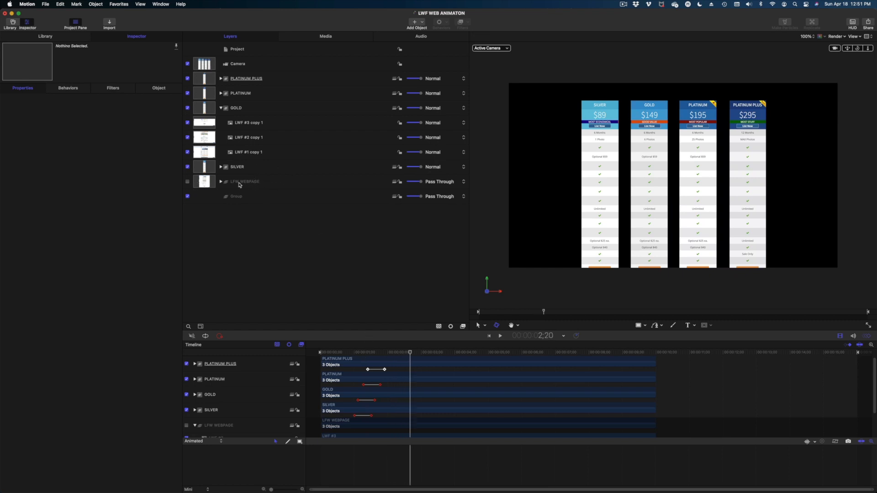
Show the LFW WEBPAGE group and play back the column animation over the web page
click(187, 181)
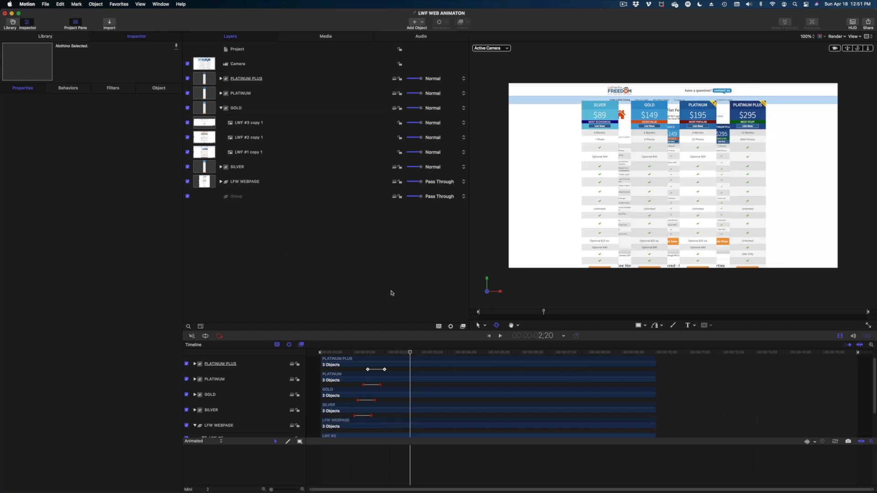
drag(371, 353, 325, 353)
key(space)
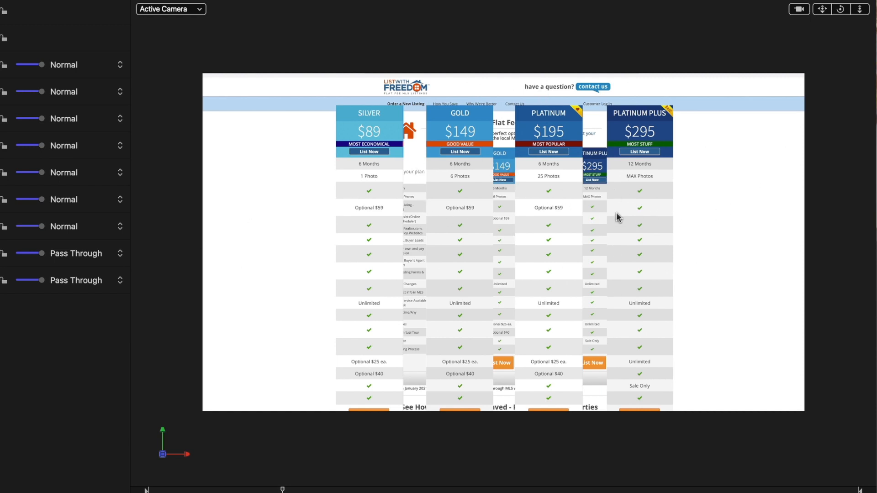
drag(282, 489, 188, 489)
key(space)
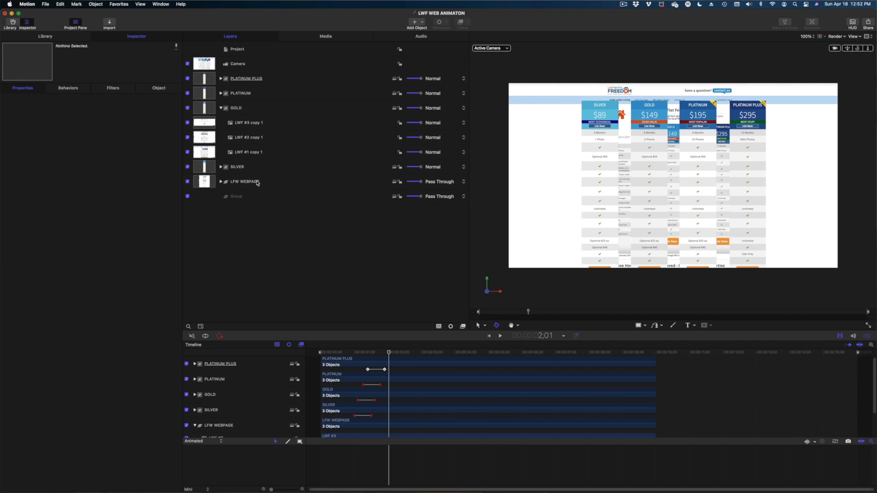
Apply a Gaussian Blur filter to the LFW WEBPAGE group
click(254, 183)
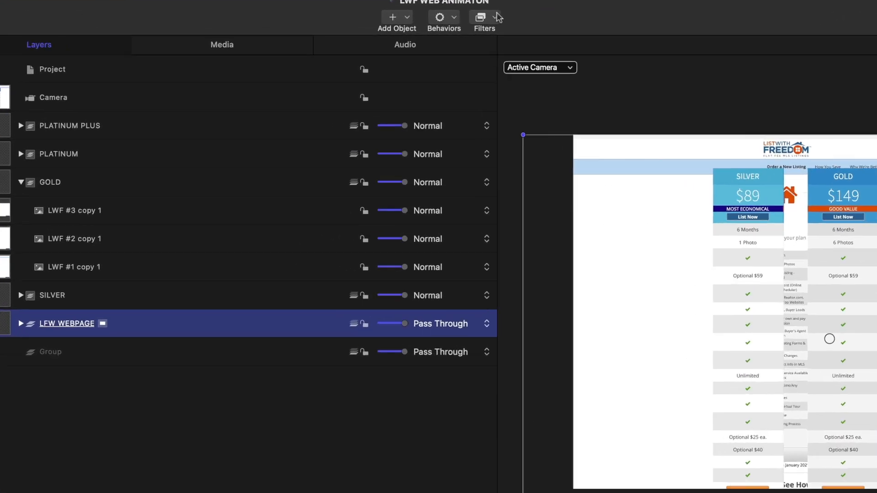
click(467, 22)
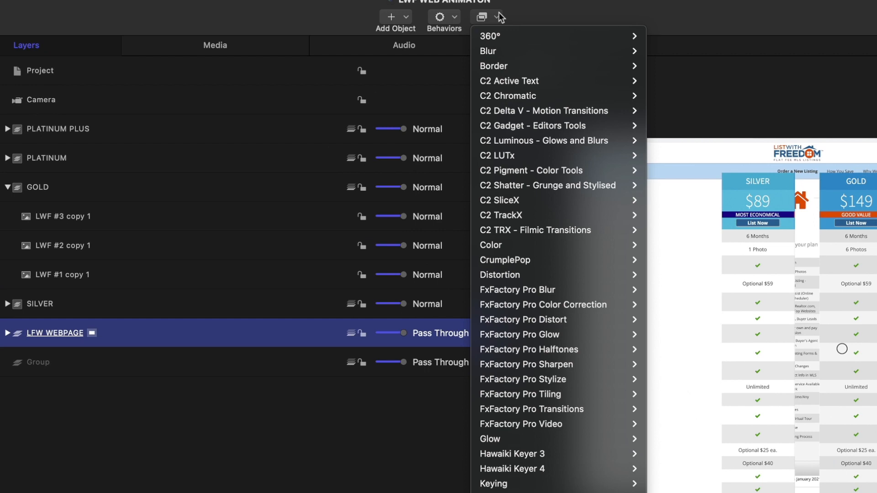
mouse_move(634, 65)
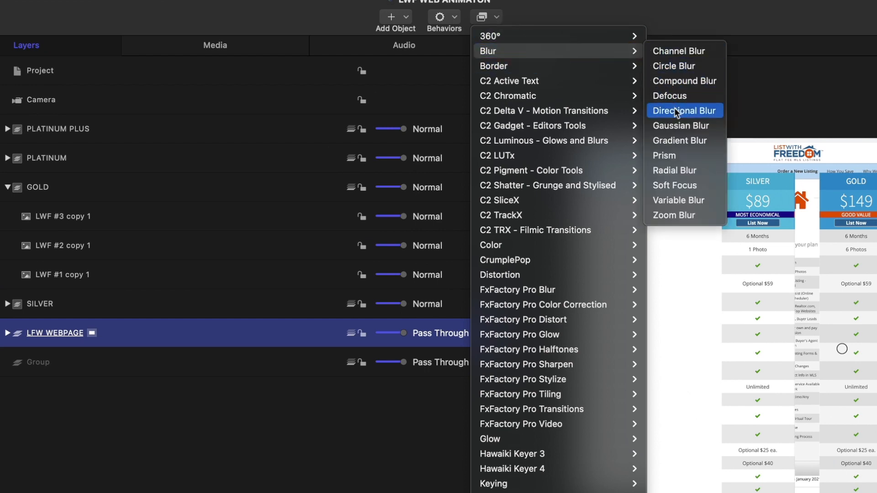
click(676, 128)
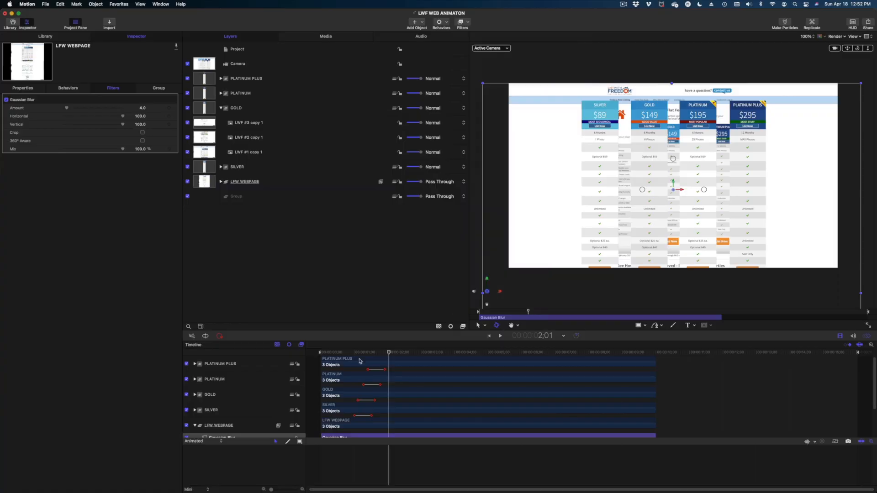
Keyframe LFW WEBPAGE's Gaussian Blur Amount at 0 on frame 22 and raise it at 1;06 to blur the background
drag(350, 355, 348, 354)
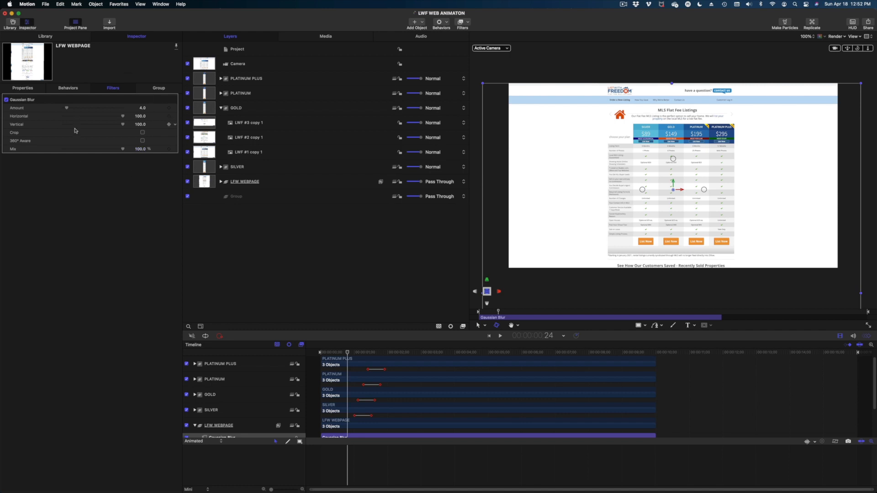
mouse_move(348, 352)
mouse_down()
mouse_move(337, 357)
mouse_move(346, 361)
mouse_up()
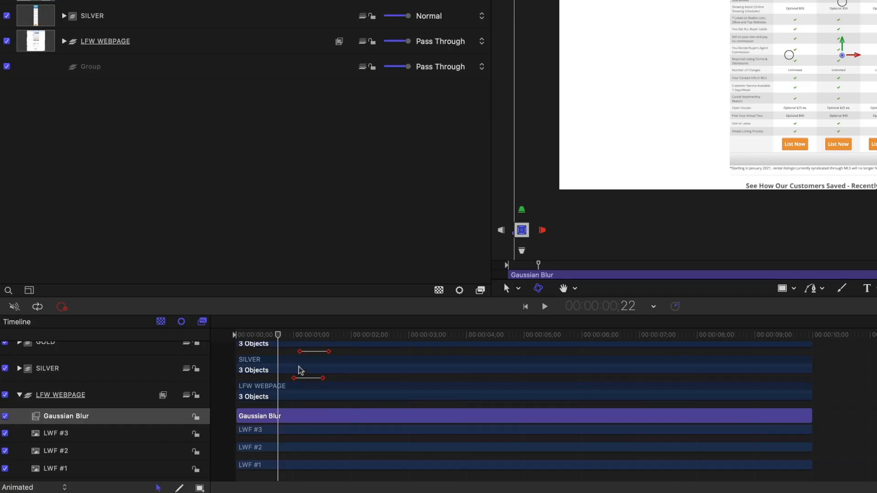
click(300, 369)
click(291, 334)
mouse_move(291, 334)
mouse_down()
mouse_move(305, 338)
mouse_move(279, 345)
mouse_up()
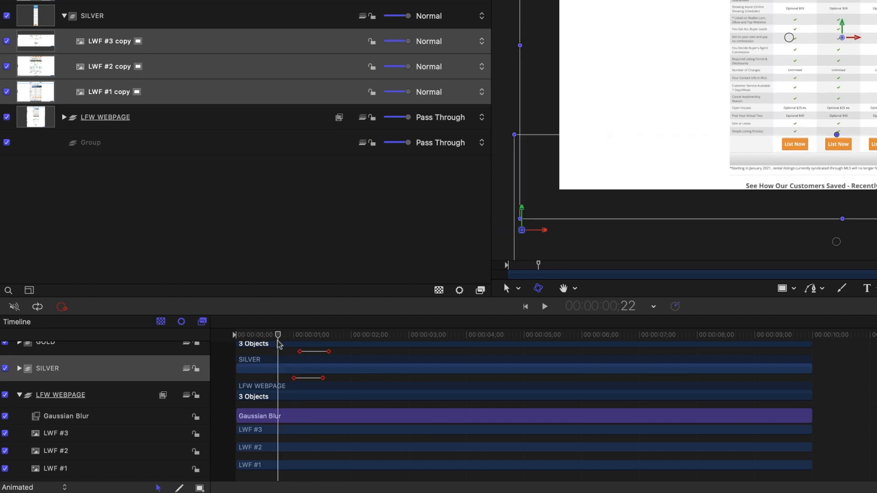
click(279, 388)
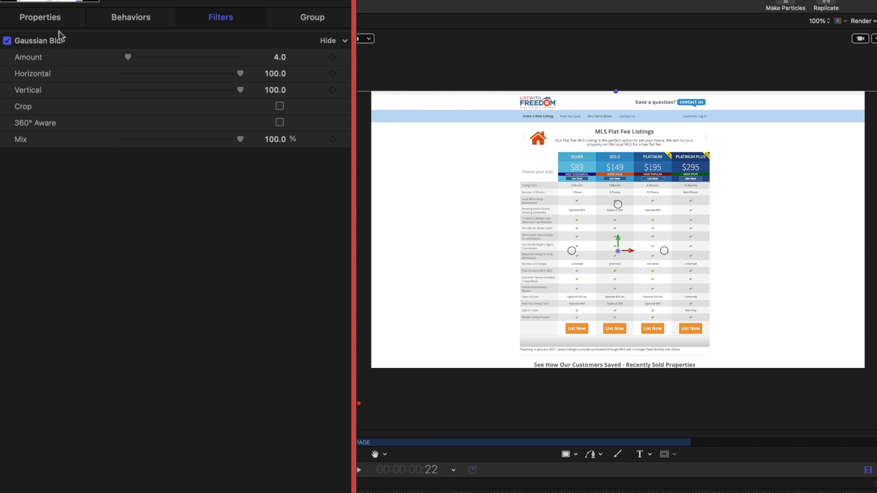
click(333, 58)
drag(124, 57, 100, 59)
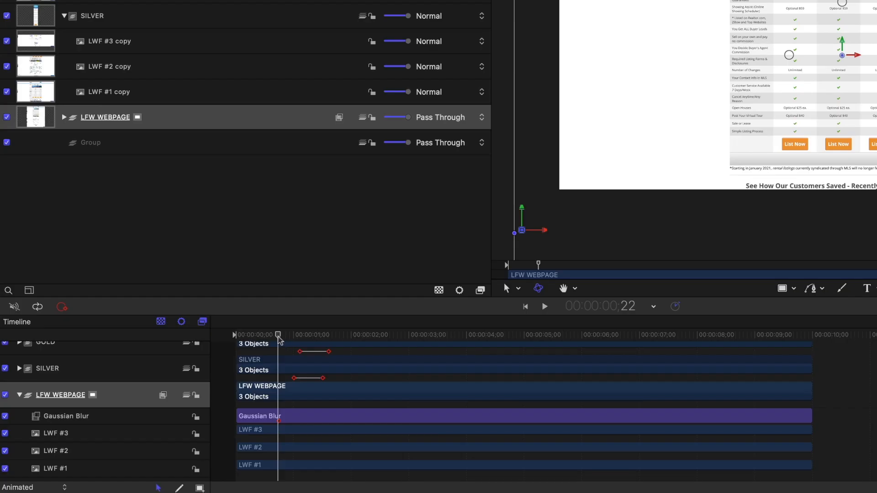
drag(280, 340, 306, 344)
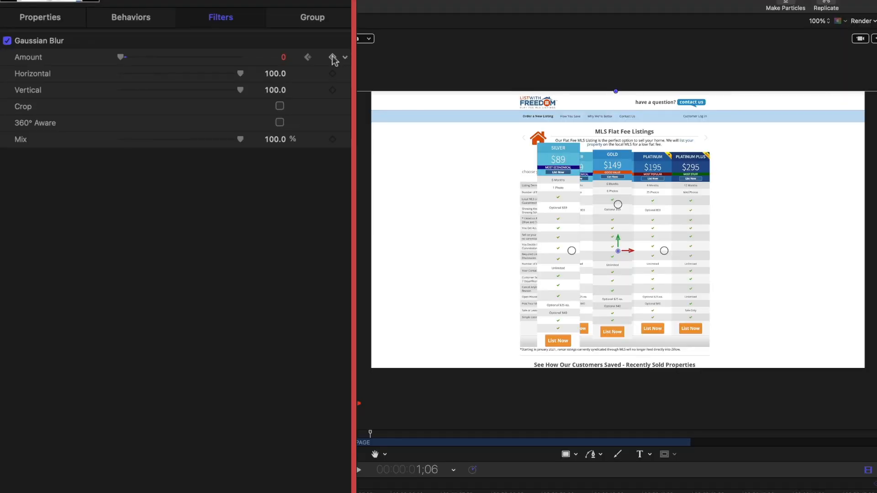
drag(143, 59, 220, 64)
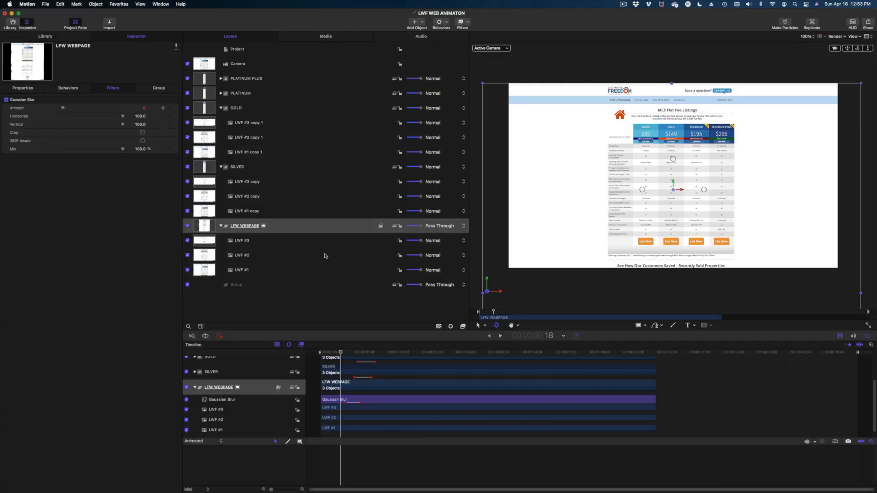
Add Position and Scale keyframes to the Camera at frame 23 and move the playhead to 1;02
click(320, 64)
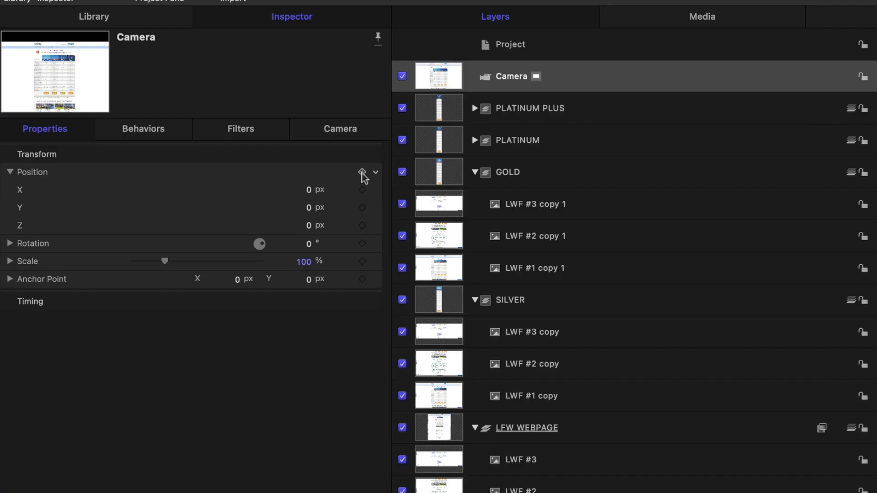
click(362, 172)
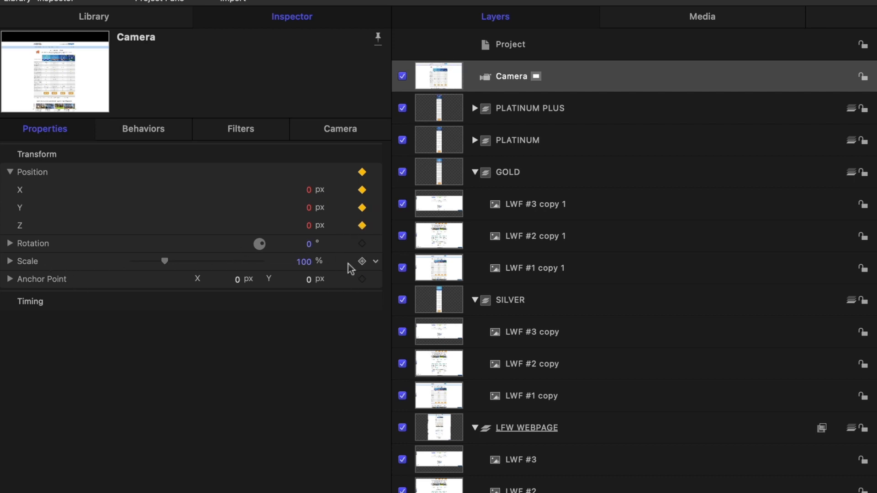
click(362, 262)
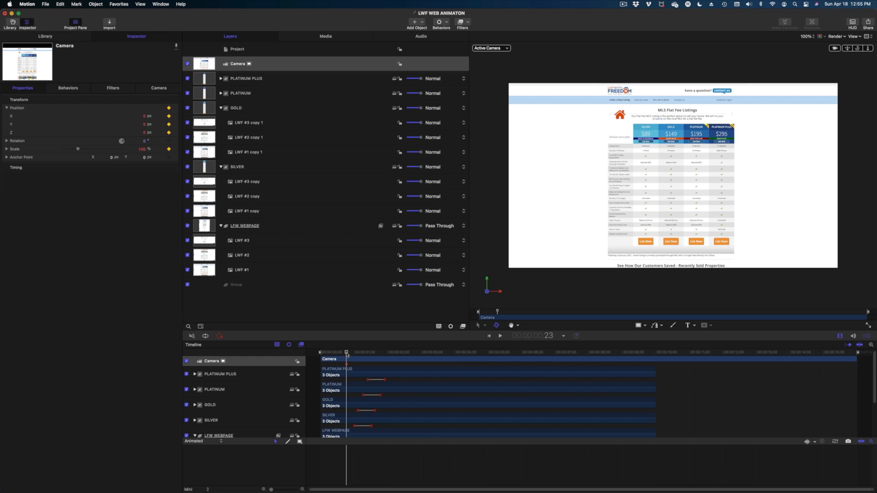
drag(347, 354, 357, 357)
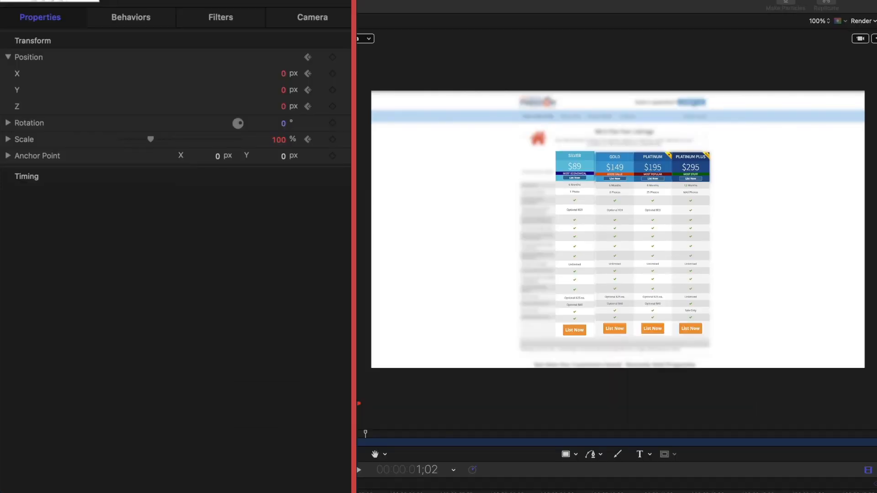
Keyframe the Camera's Position and Scale at 1;02 with Y at -46.1 px and Scale at 113%, and play back the move
click(333, 57)
click(327, 141)
drag(282, 91, 240, 92)
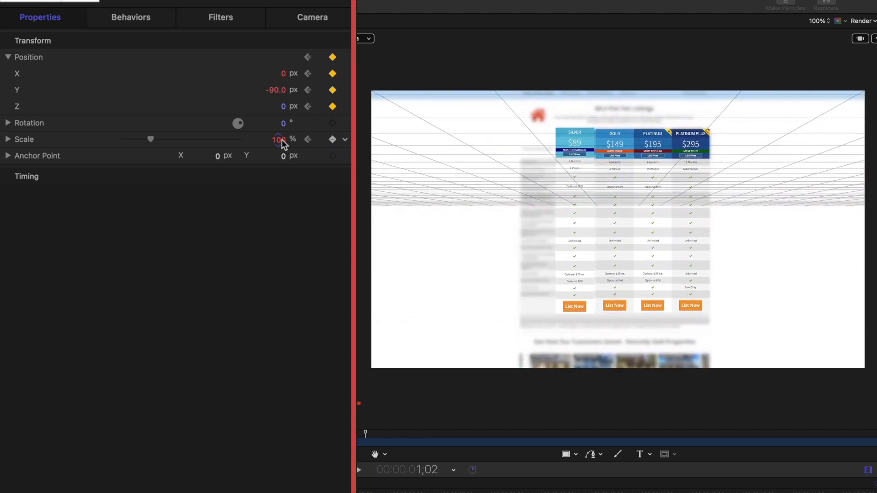
drag(278, 139, 270, 139)
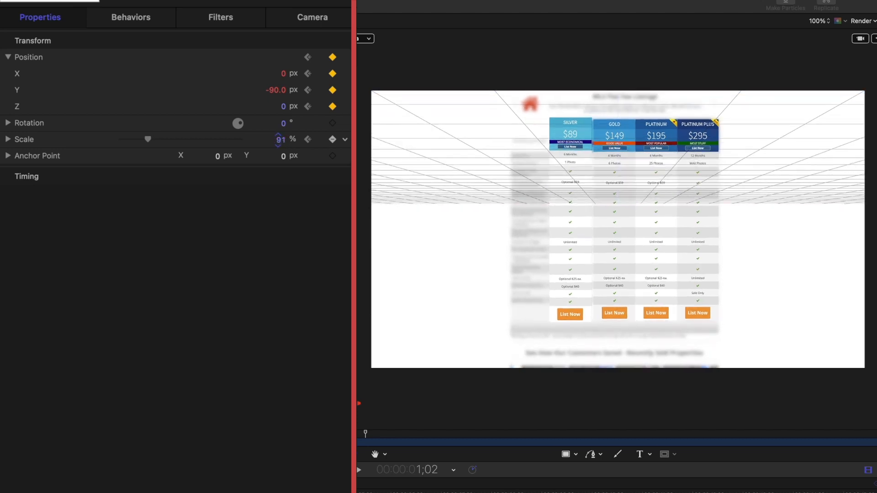
mouse_move(278, 140)
mouse_down()
mouse_move(302, 140)
mouse_move(289, 140)
mouse_up()
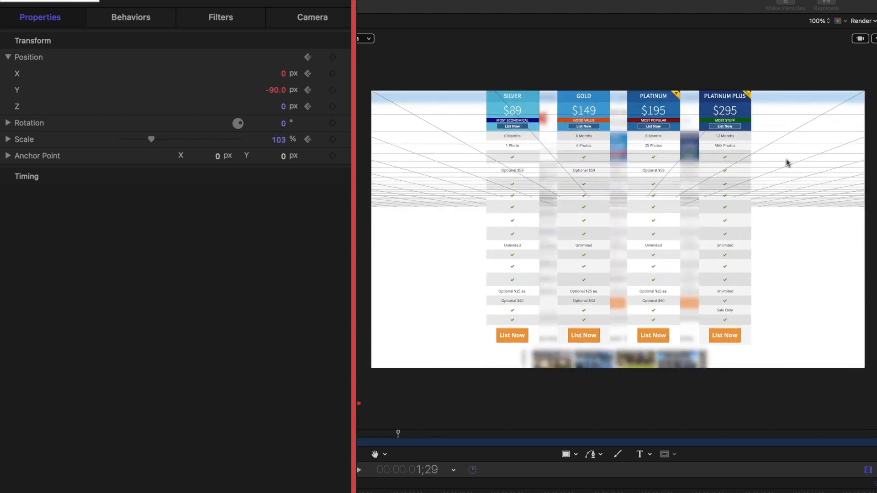
drag(269, 90, 282, 90)
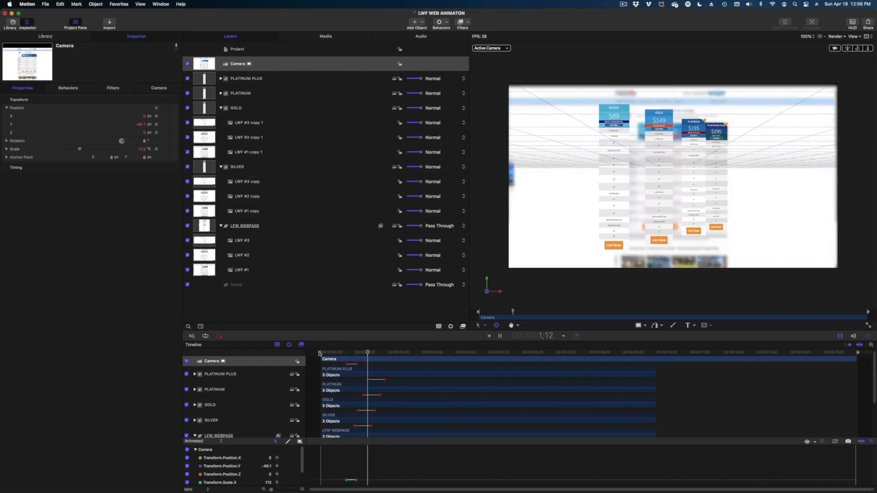
key(space)
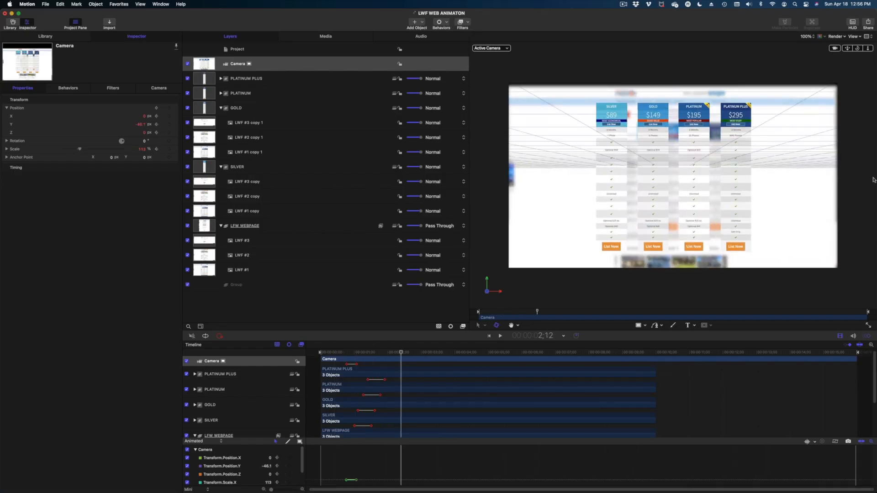
Turn off Show 3D Overlays in the canvas
click(555, 136)
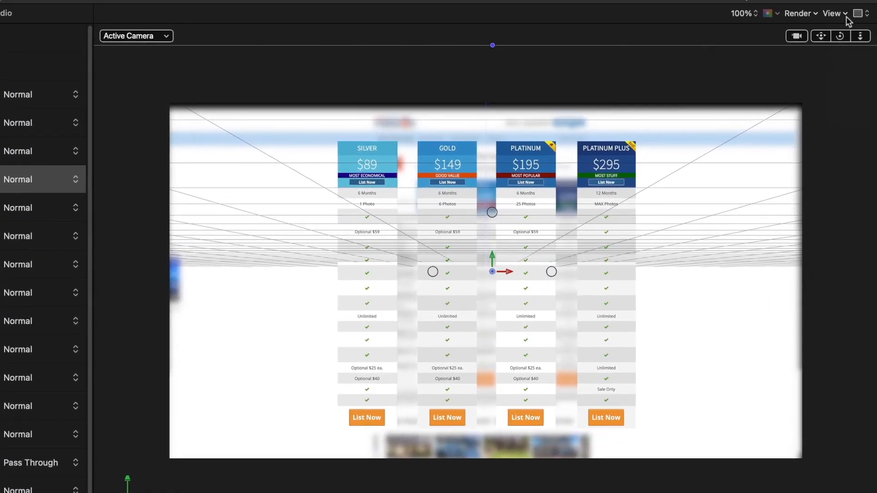
click(854, 12)
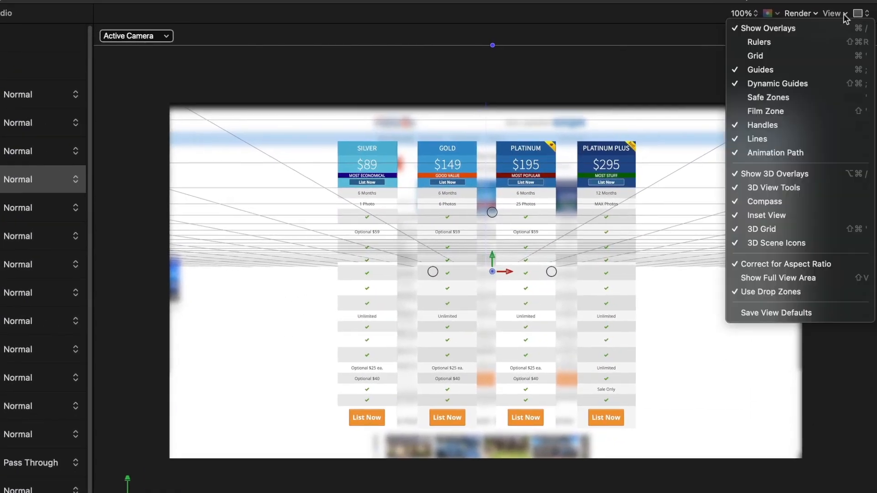
click(747, 181)
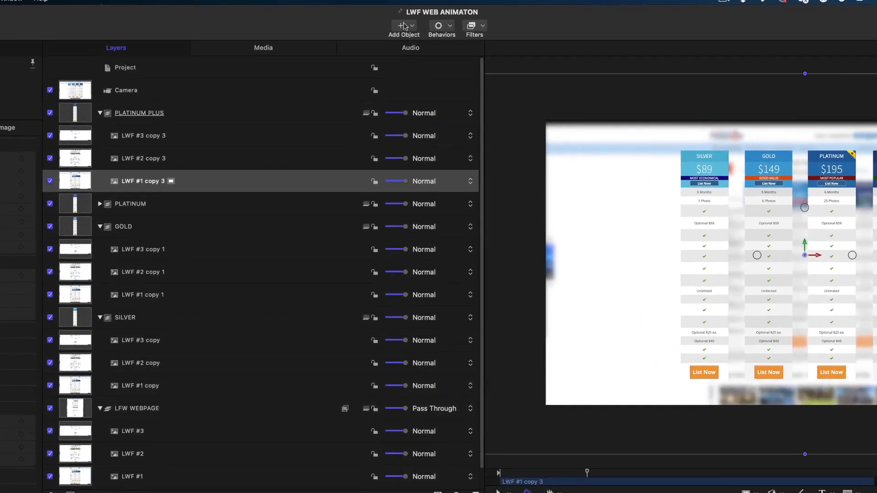
Add a Light to the scene and set its Z position to 2000 px
click(421, 22)
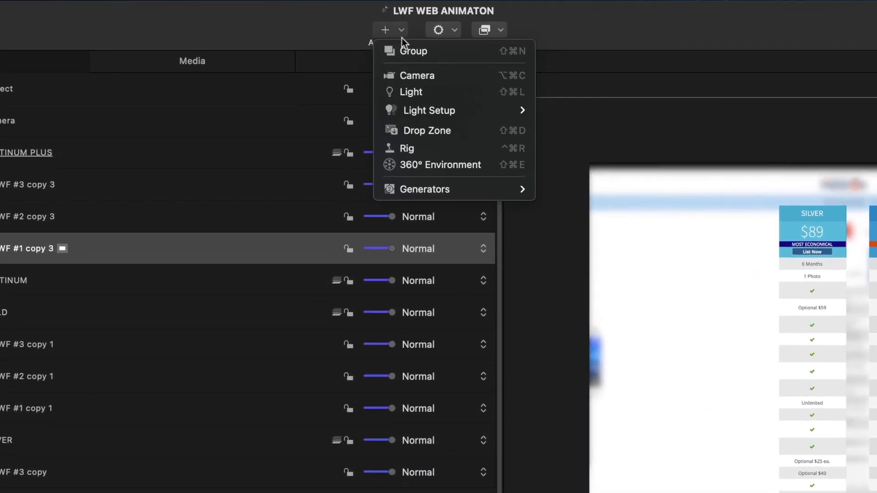
click(402, 93)
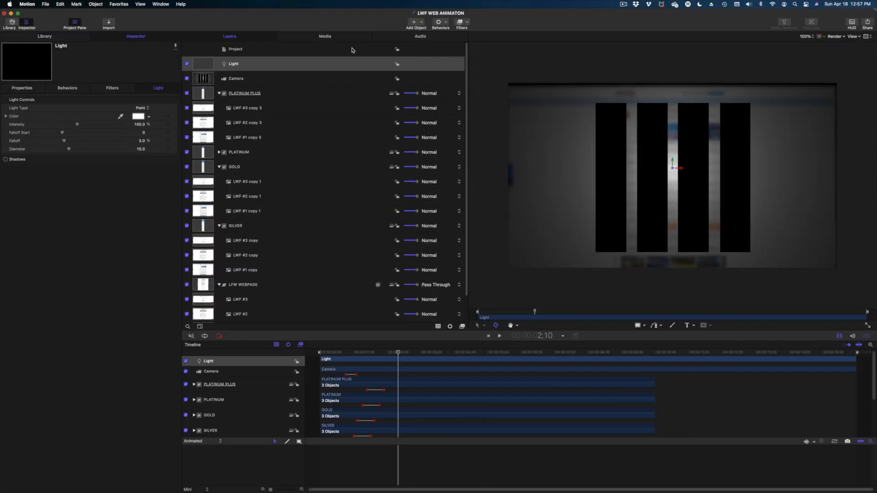
mouse_move(382, 351)
mouse_down()
mouse_move(366, 352)
mouse_move(398, 351)
mouse_up()
click(22, 89)
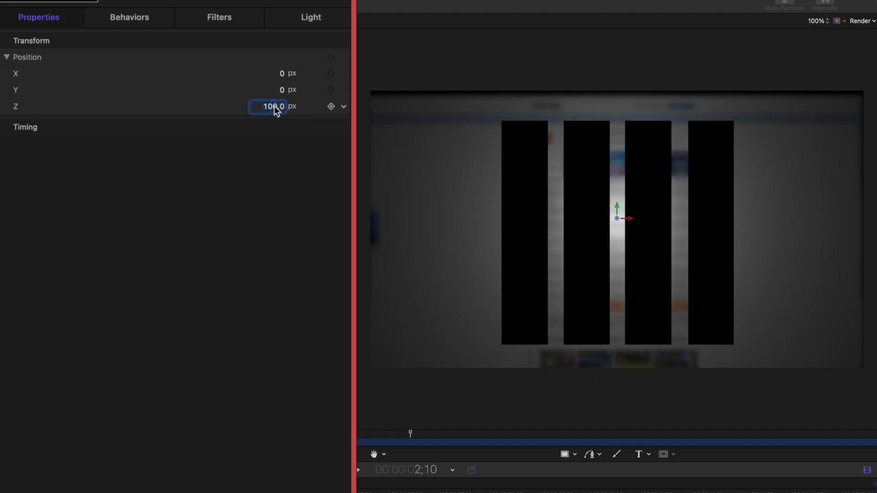
drag(140, 133, 139, 133)
drag(273, 106, 286, 107)
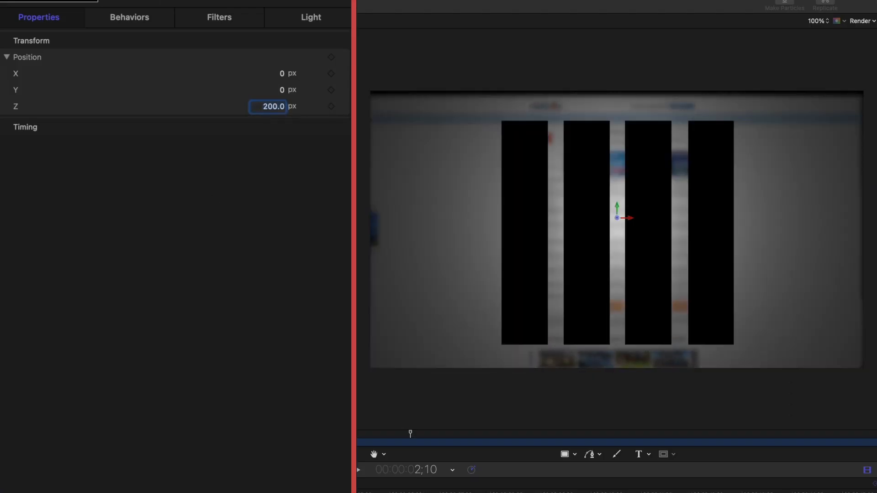
key(Return)
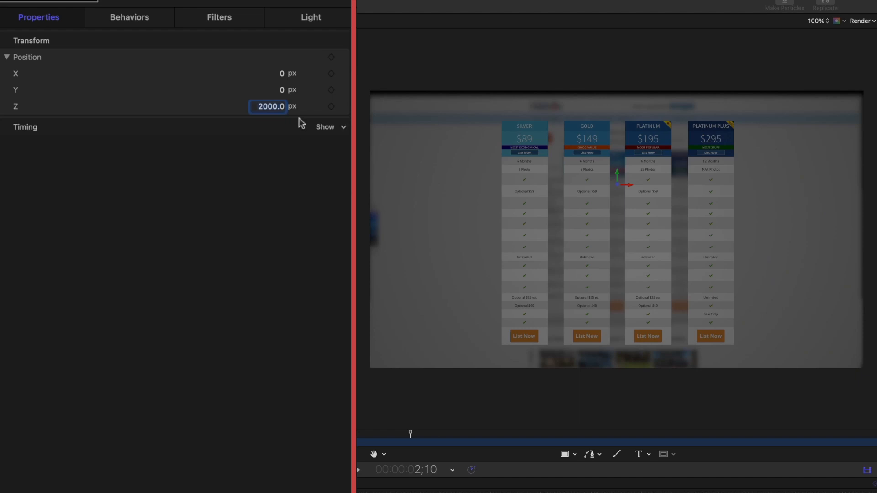
Set the Light's Intensity to 400% and enable Shadows with Softness 210 and Opacity about 45%
click(309, 17)
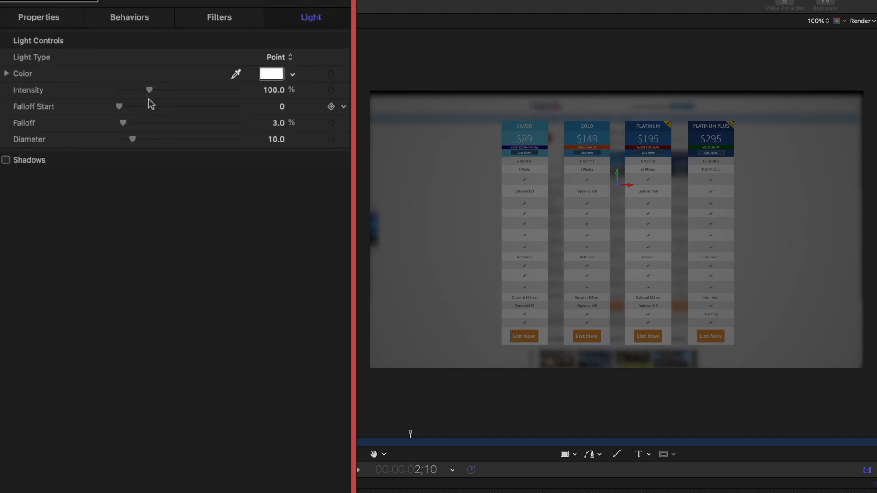
drag(151, 90, 248, 86)
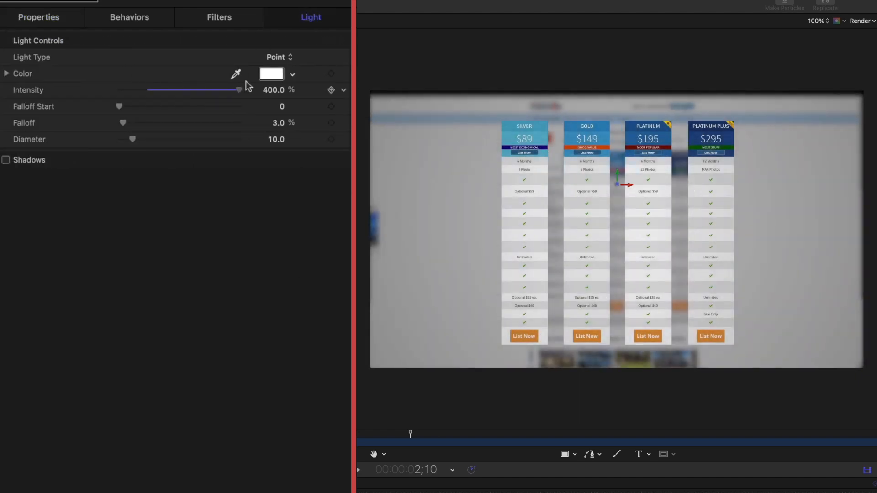
click(6, 160)
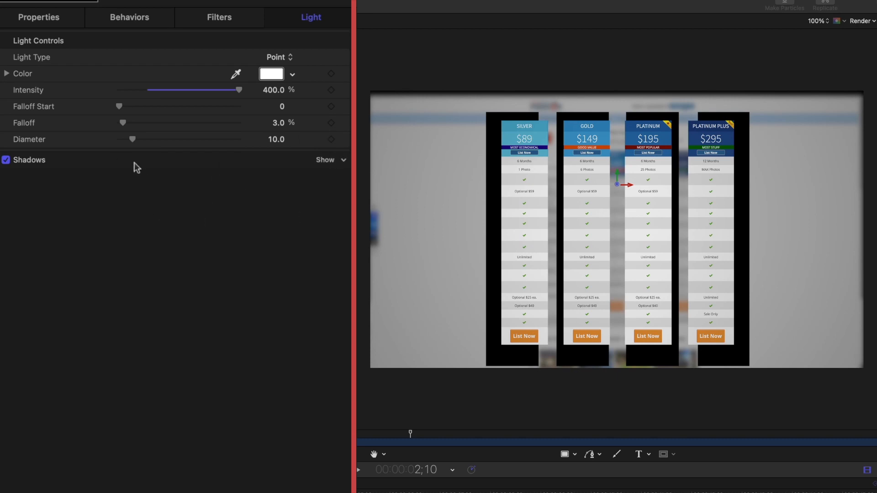
click(326, 161)
click(324, 161)
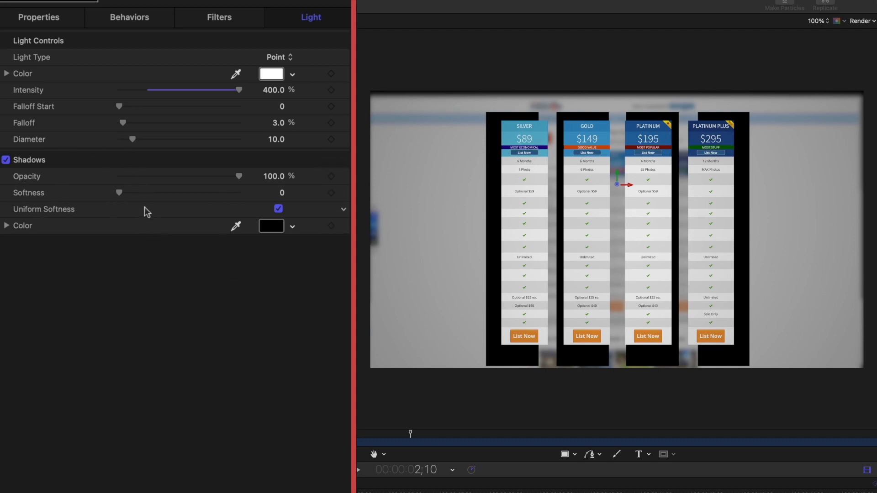
drag(143, 193, 278, 178)
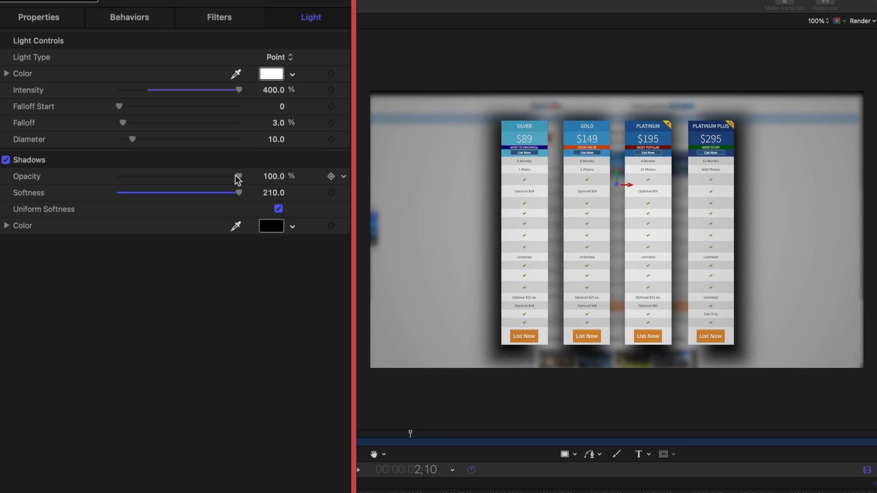
drag(236, 177, 174, 189)
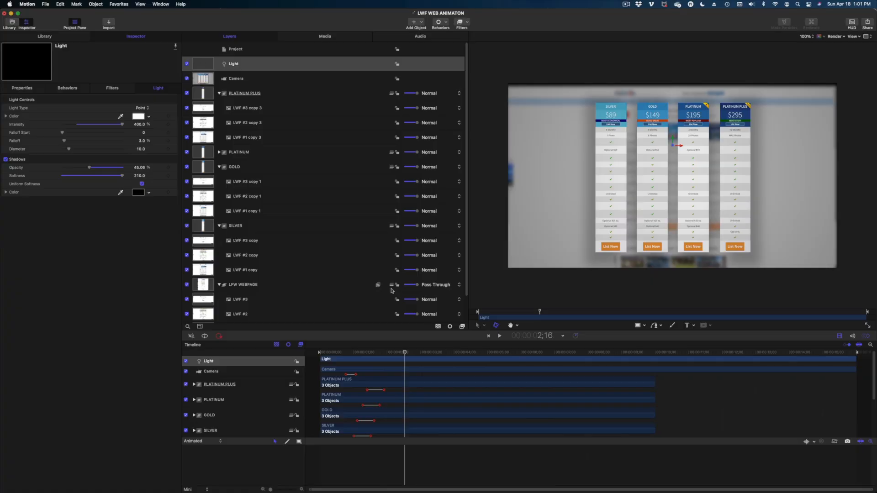
Add Position and Scale keyframes to the Camera at 5;01 to hold its framing on the pricing columns
click(248, 80)
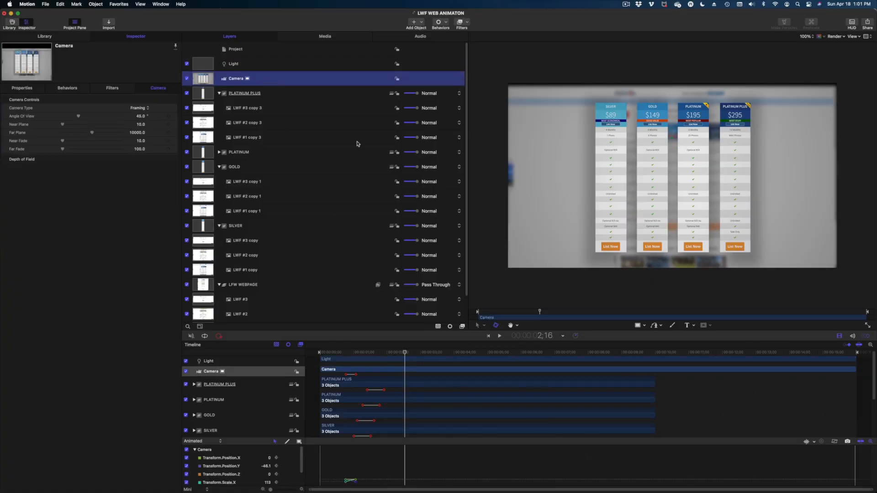
drag(344, 354, 389, 361)
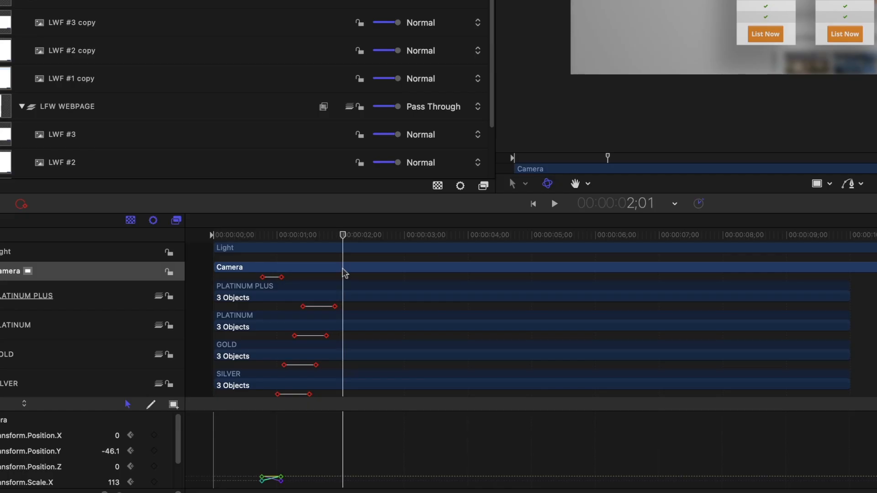
drag(345, 273, 533, 269)
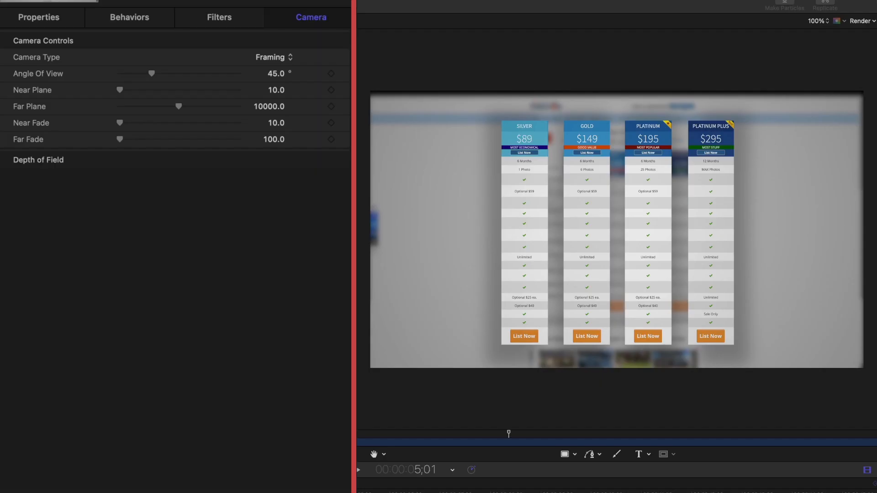
click(38, 17)
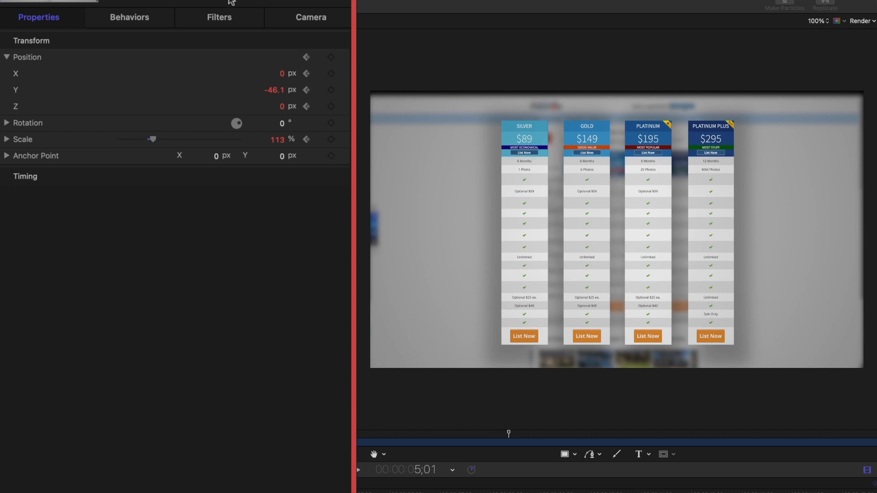
click(331, 57)
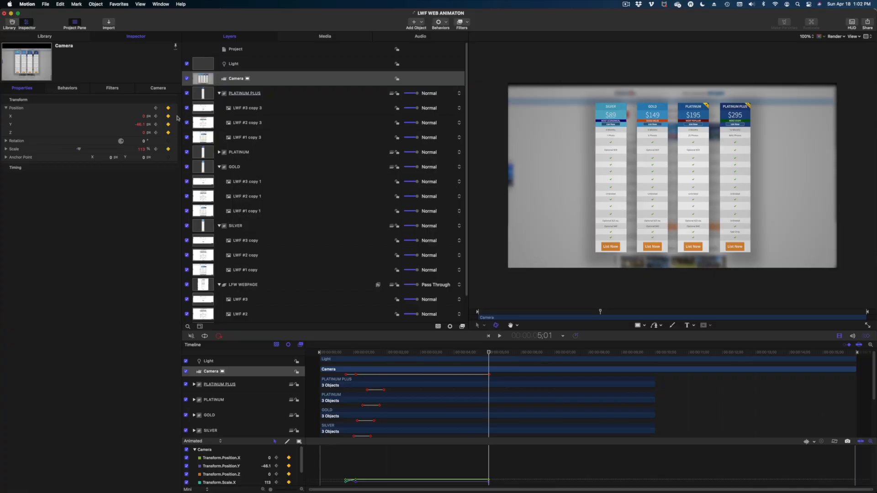
Keyframe the Camera's Position at 5;15 with Y at -905.1 px and play back the downward move
drag(490, 353, 505, 353)
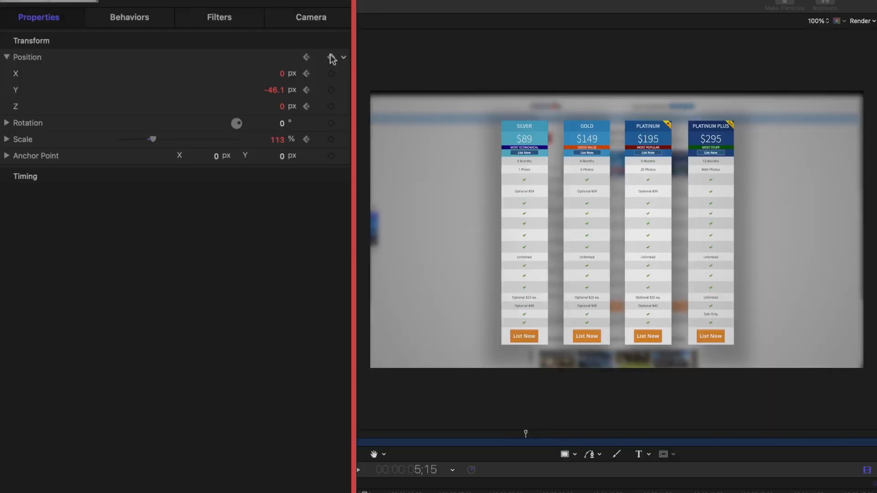
click(331, 57)
mouse_move(280, 95)
mouse_down()
mouse_move(235, 95)
mouse_move(273, 90)
mouse_up()
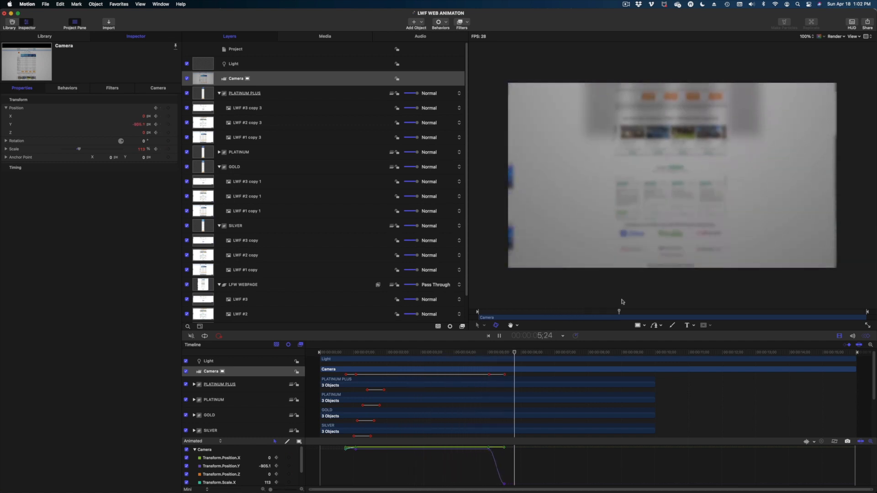
key(space)
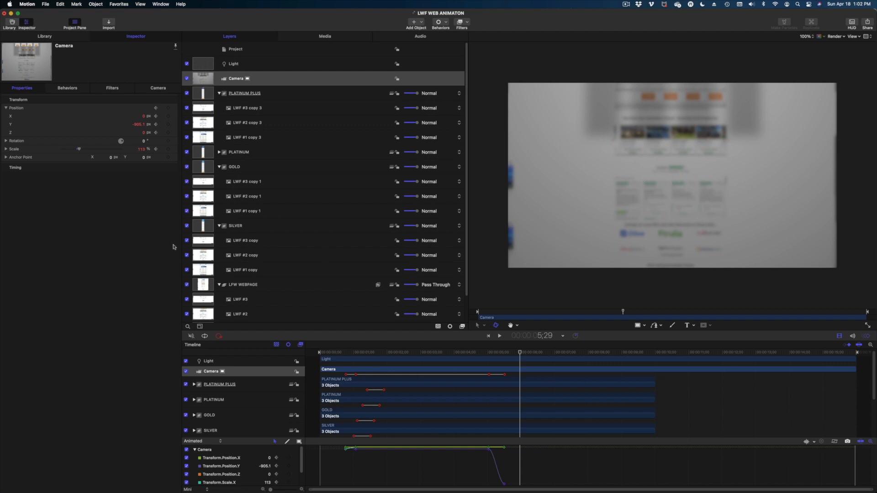
Collapse the LFW WEBPAGE group and disable its Gaussian Blur filter
scroll(337, 246, down, 2)
click(242, 300)
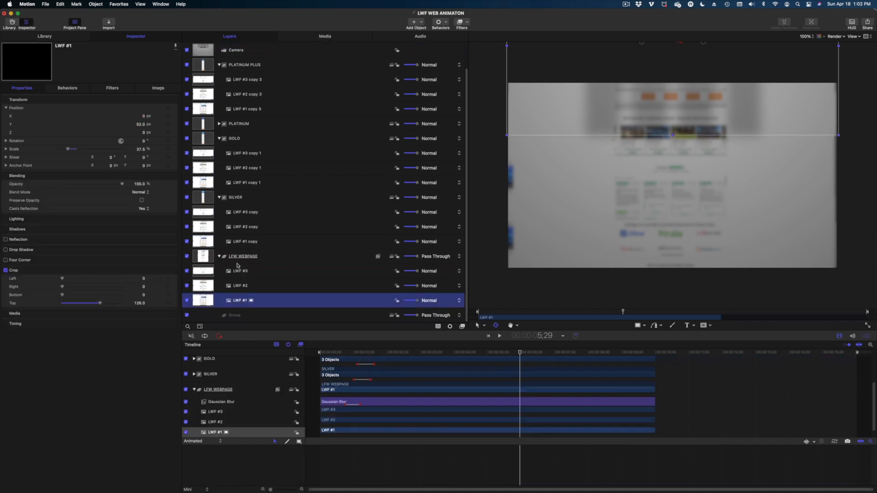
click(219, 256)
click(222, 259)
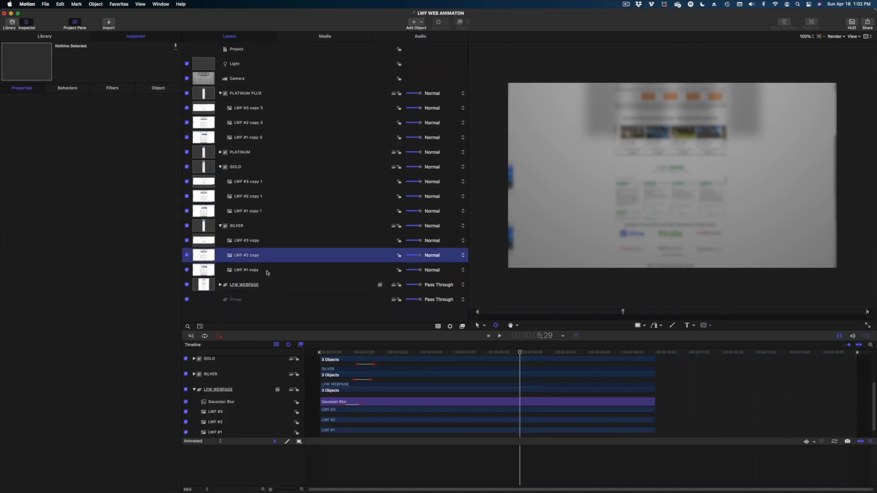
click(112, 89)
click(6, 99)
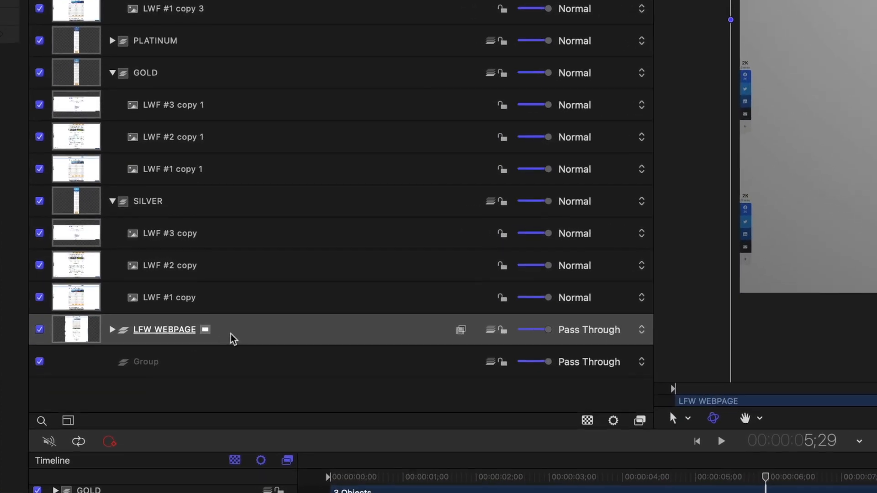
Duplicate the LFW WEBPAGE group and move the copy directly below the Camera in the layer order
click(231, 336)
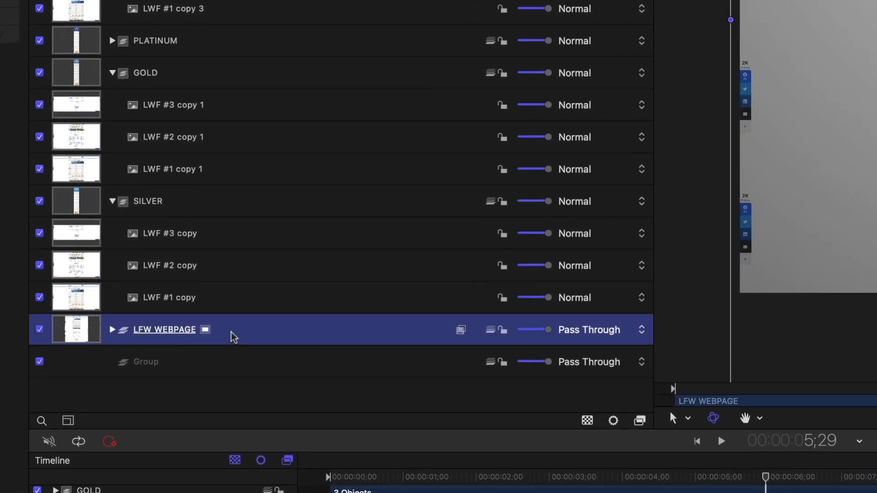
right_click(232, 336)
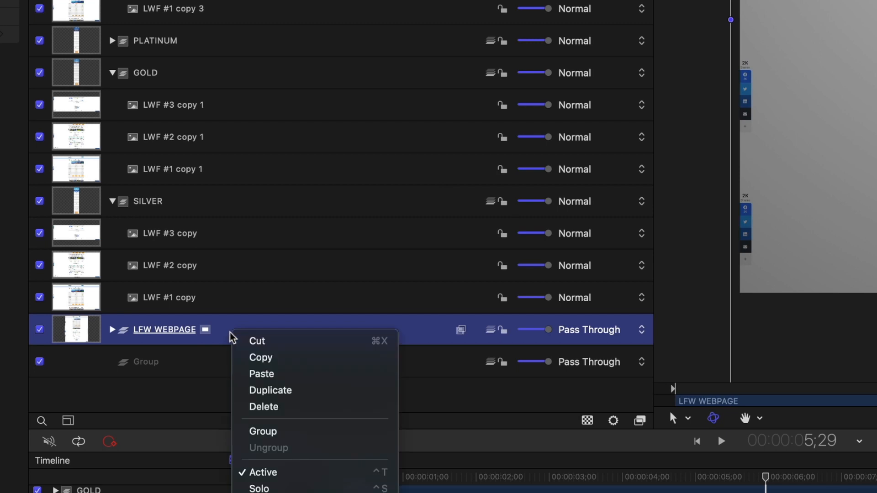
click(265, 390)
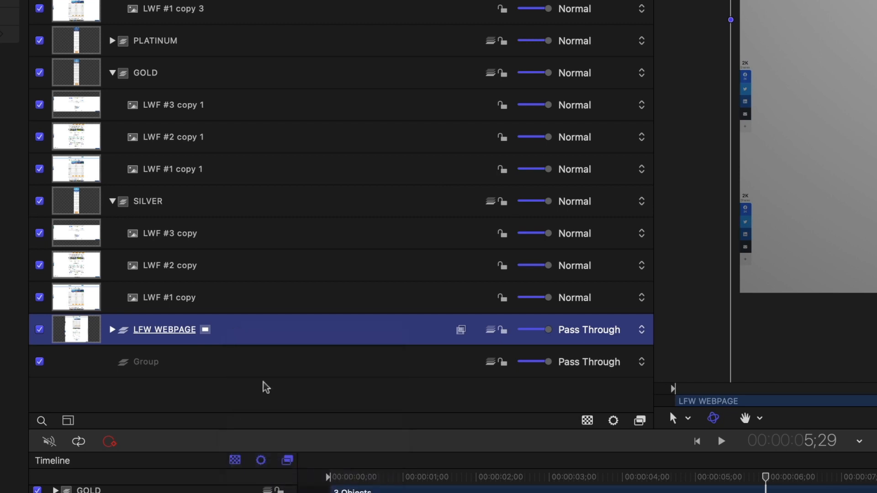
drag(252, 332, 237, 57)
Rename the duplicated group REVIEW and turn on Flatten in its group controls
drag(237, 166, 239, 165)
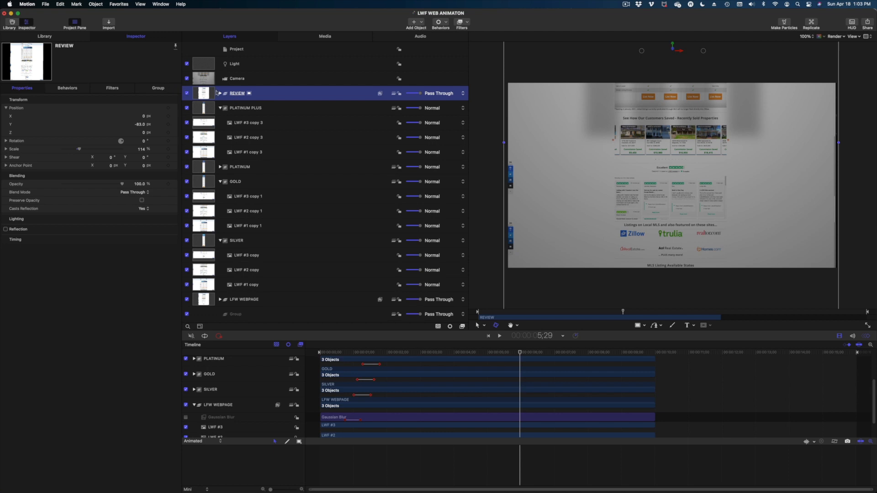
click(168, 90)
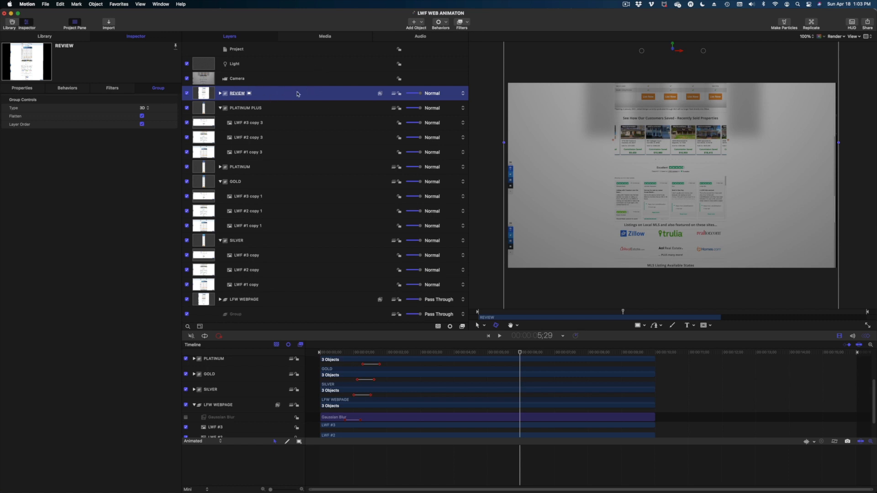
Crop the REVIEW group to a single review card with Left 801, Right 970, Bottom 652 and Top 1293, hiding the LFW WEBPAGE group
click(28, 90)
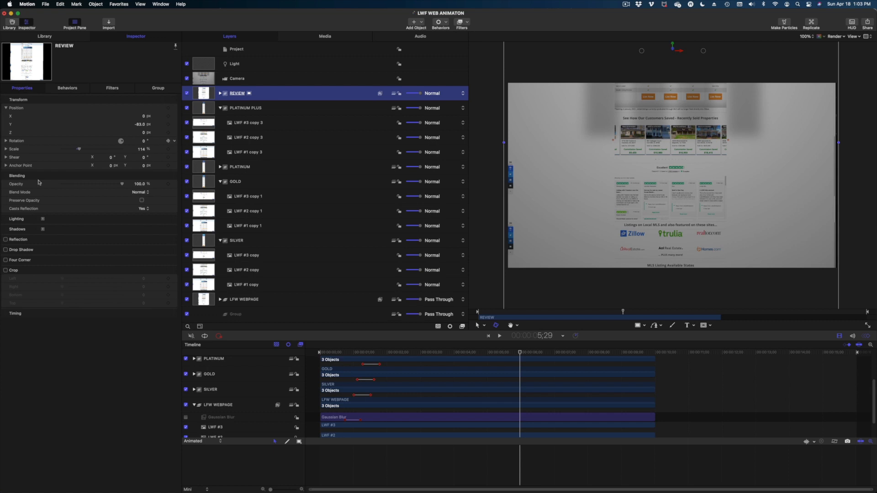
click(5, 270)
drag(62, 278, 316, 287)
click(186, 300)
drag(62, 303, 122, 297)
drag(139, 295, 242, 295)
Add a Position keyframe to the REVIEW group at 5;09
drag(520, 352, 498, 357)
scroll(543, 379, up, 3)
key(Right)
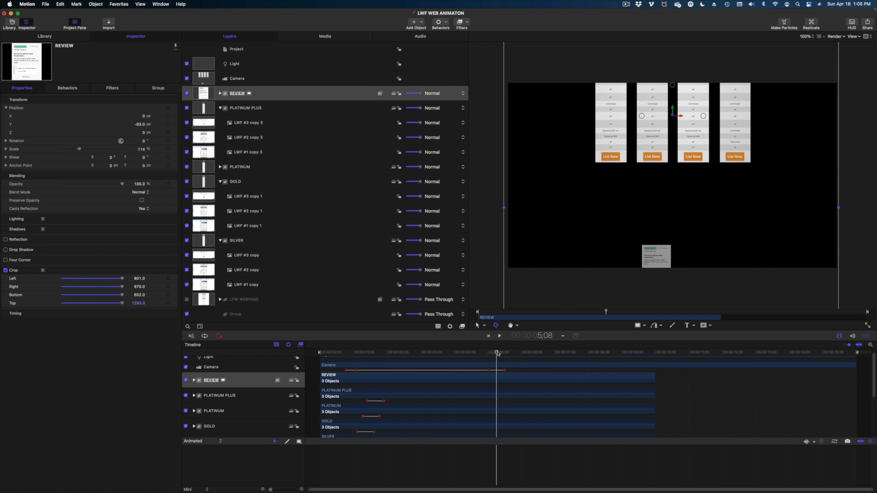
drag(497, 353, 498, 353)
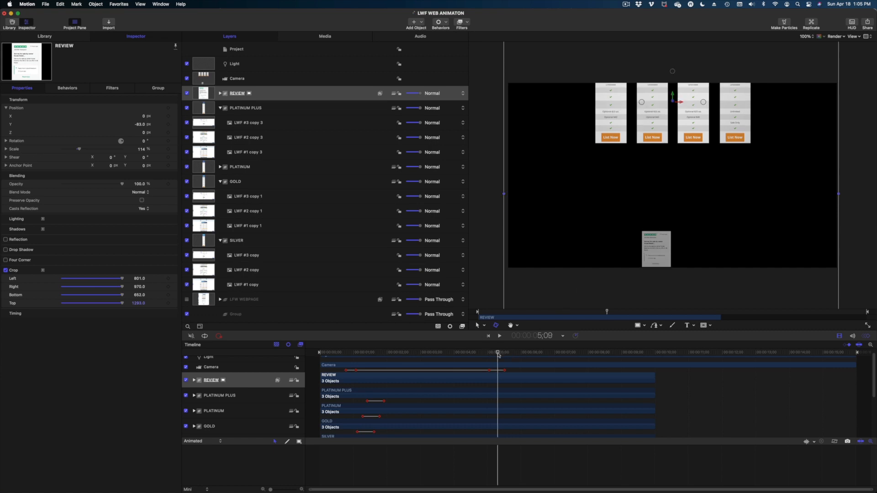
click(274, 97)
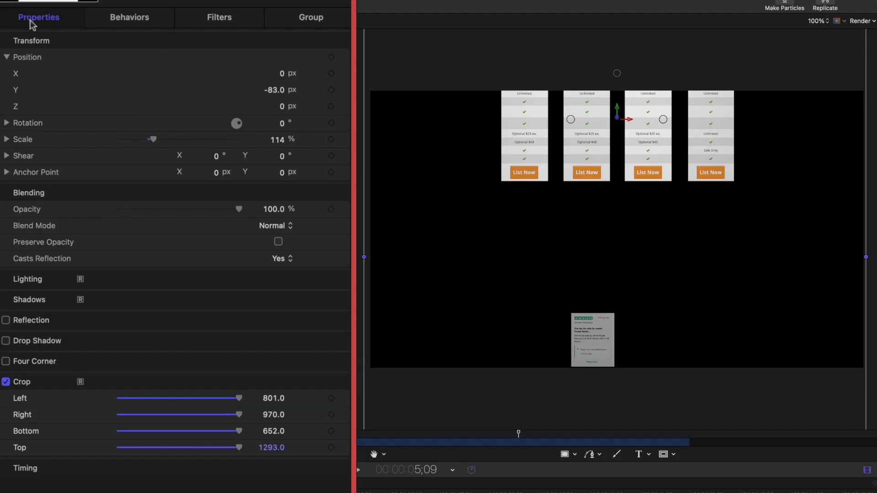
click(332, 57)
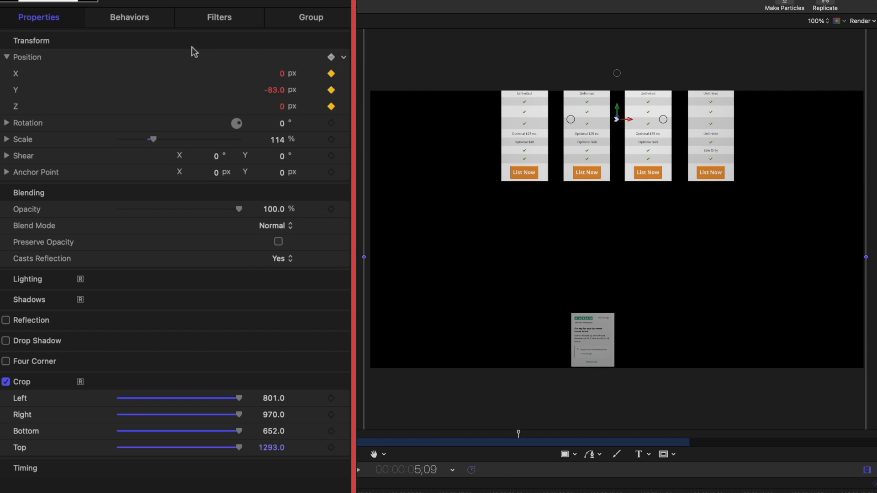
Keyframe the REVIEW group's Position at 5;25 with X 97.59 px, Y 63 px and Z 1734.69 px
click(331, 107)
drag(498, 352, 516, 352)
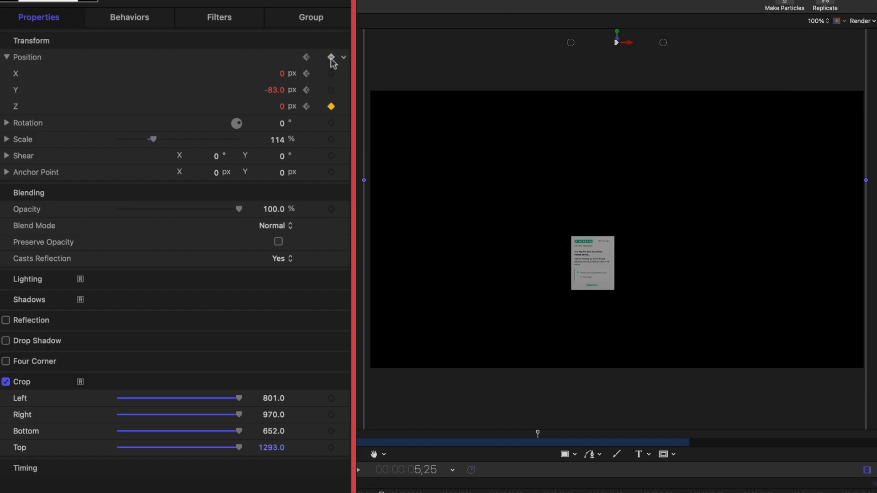
click(332, 56)
drag(280, 107, 280, 127)
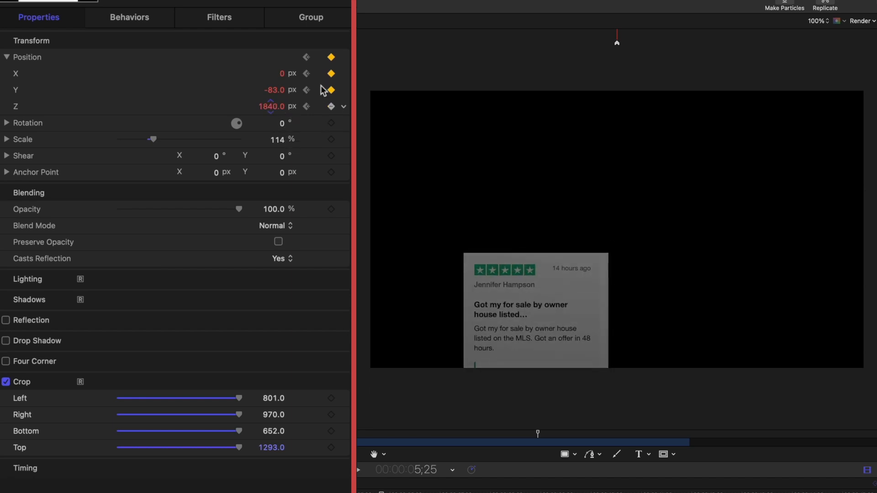
drag(274, 90, 307, 73)
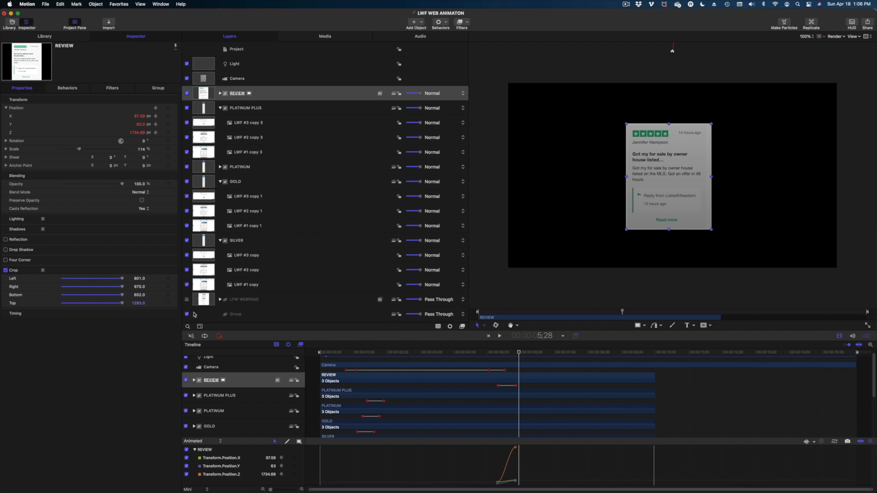
Show the LFW WEBPAGE group again and turn its Gaussian Blur filter back on
click(186, 300)
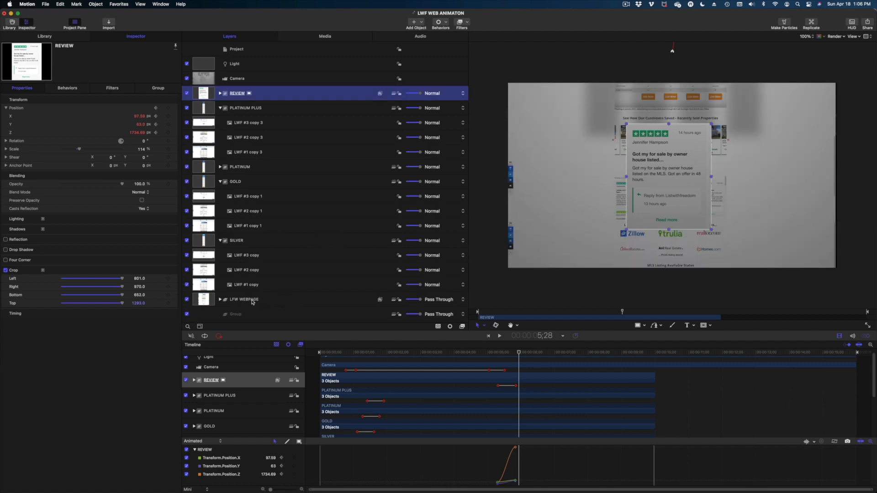
click(296, 303)
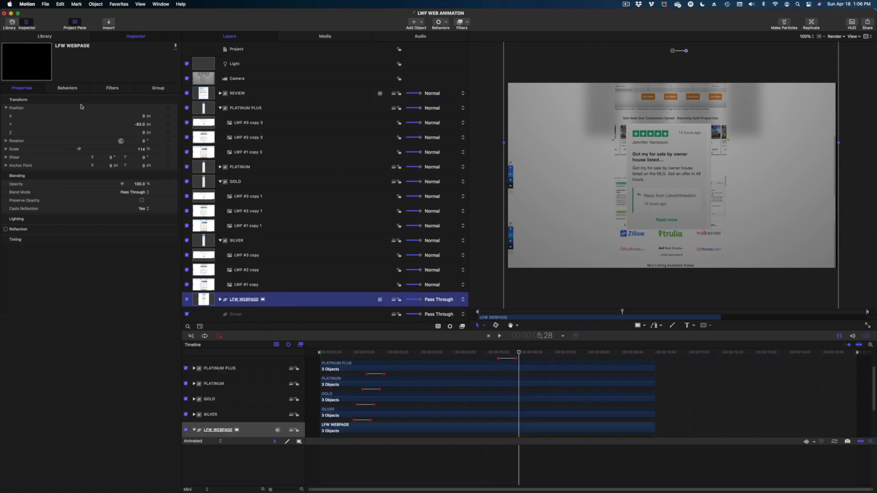
click(110, 89)
click(5, 99)
Play back the camera move from the pricing columns to the enlarged review card
drag(515, 355, 478, 361)
key(space)
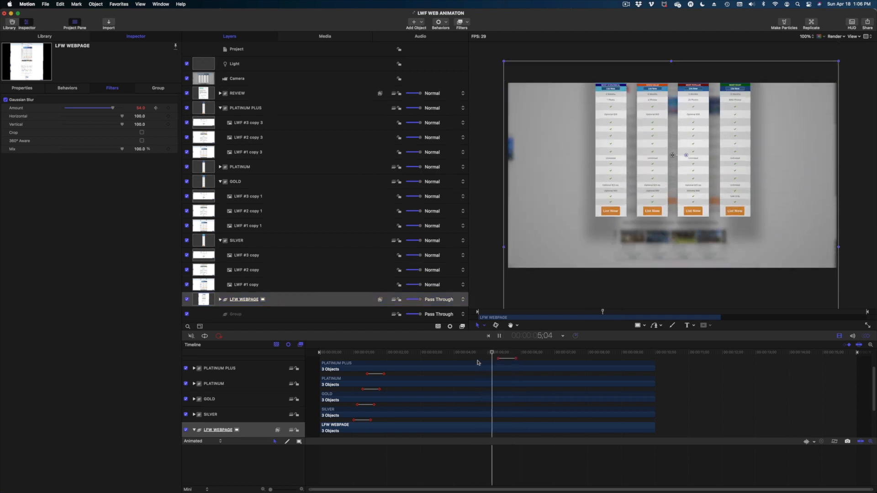
key(space)
mouse_move(521, 350)
mouse_down()
mouse_move(503, 354)
mouse_move(525, 347)
mouse_up()
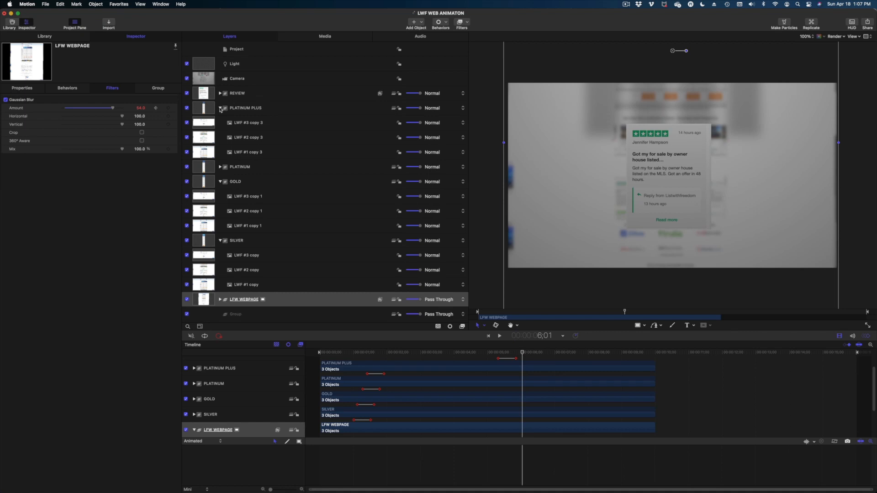
Draw a rectangle over the review card's body text and give it a fill without an outline
click(638, 326)
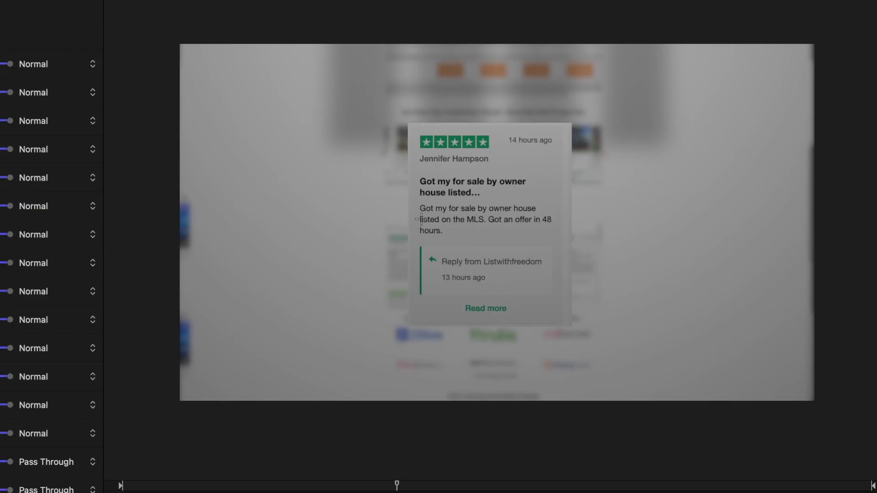
drag(419, 200, 561, 238)
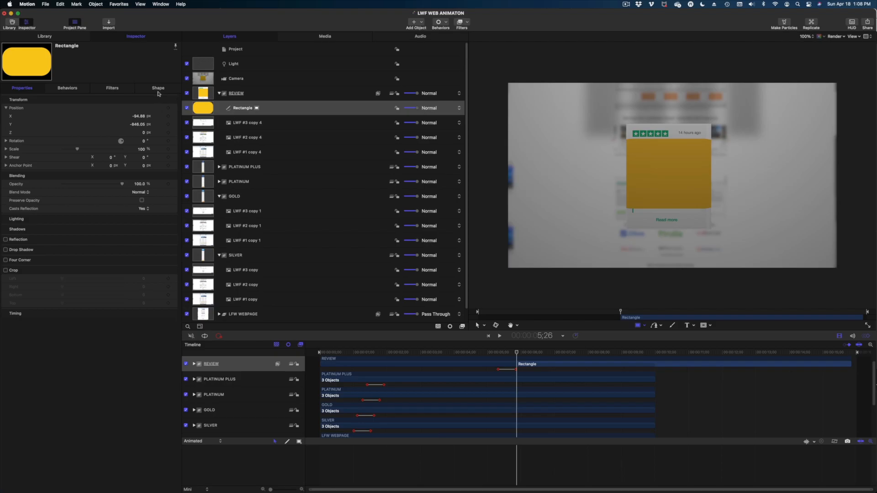
click(158, 89)
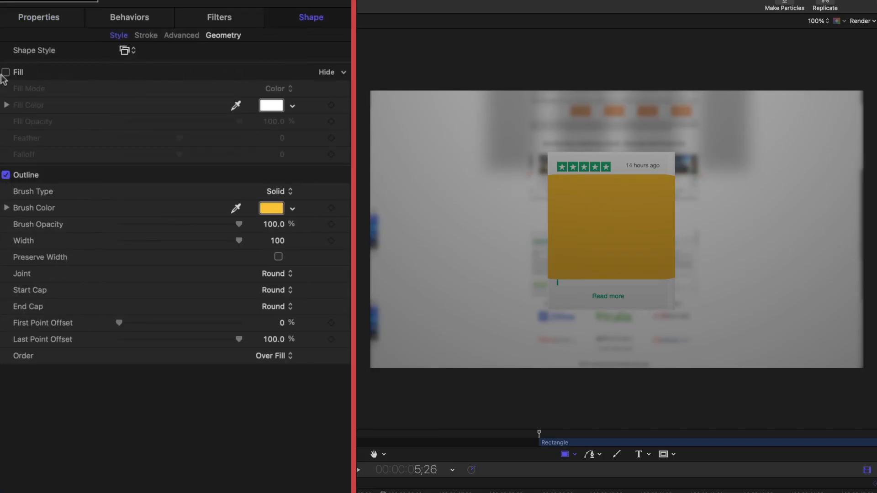
click(6, 72)
click(6, 175)
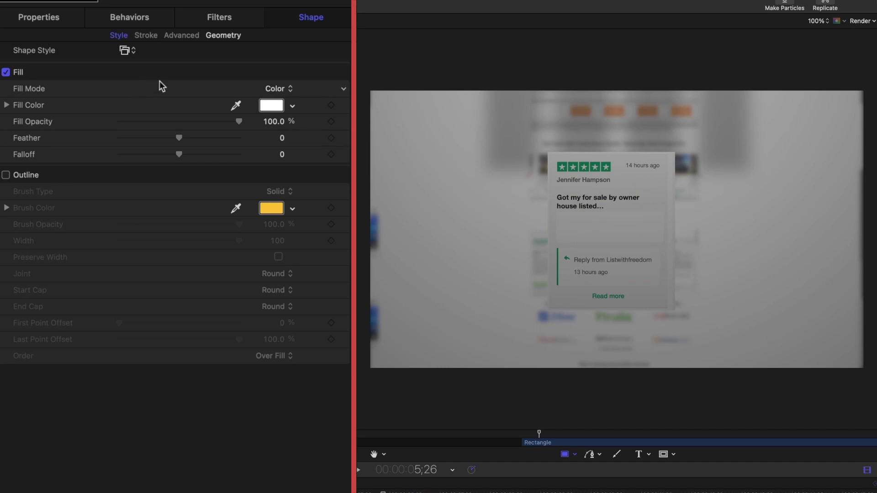
Set the rectangle's fill colour to near-white to blend with the review card
click(271, 106)
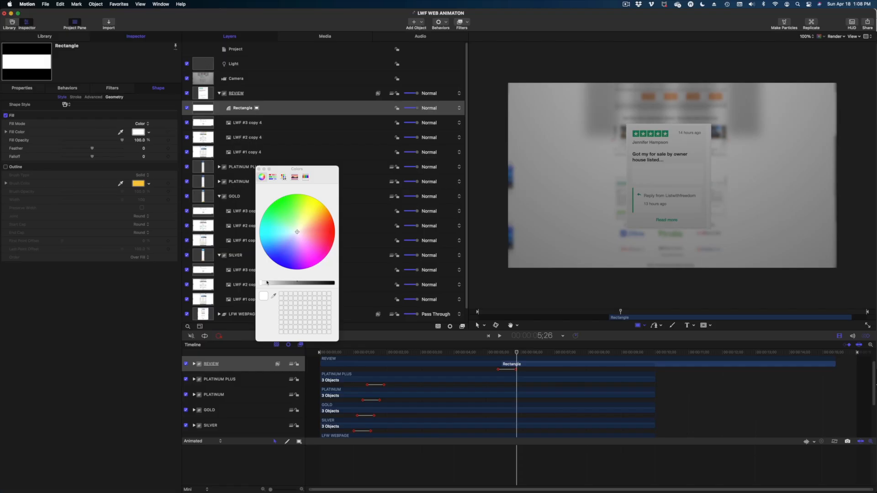
drag(267, 282, 261, 283)
click(259, 168)
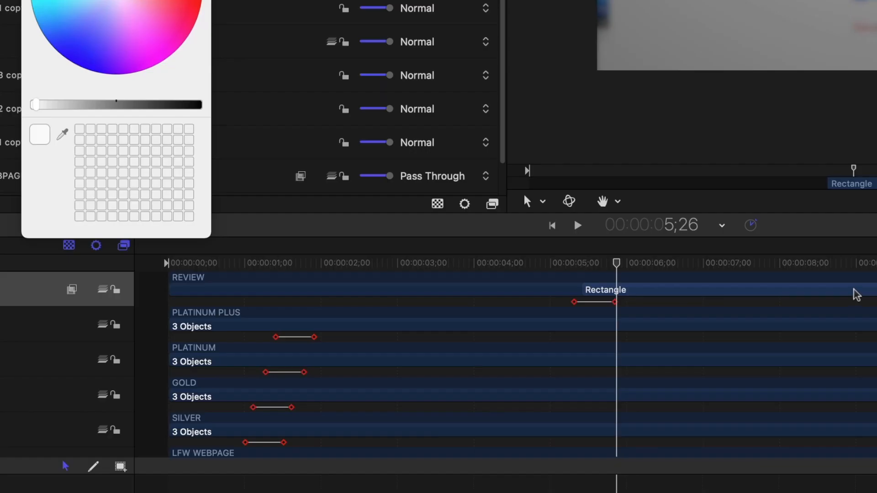
Retime the Rectangle to start at the project's beginning and end with the REVIEW group, check the card's move, and close the colour picker
drag(621, 366, 483, 377)
drag(537, 312, 442, 323)
drag(578, 263, 505, 279)
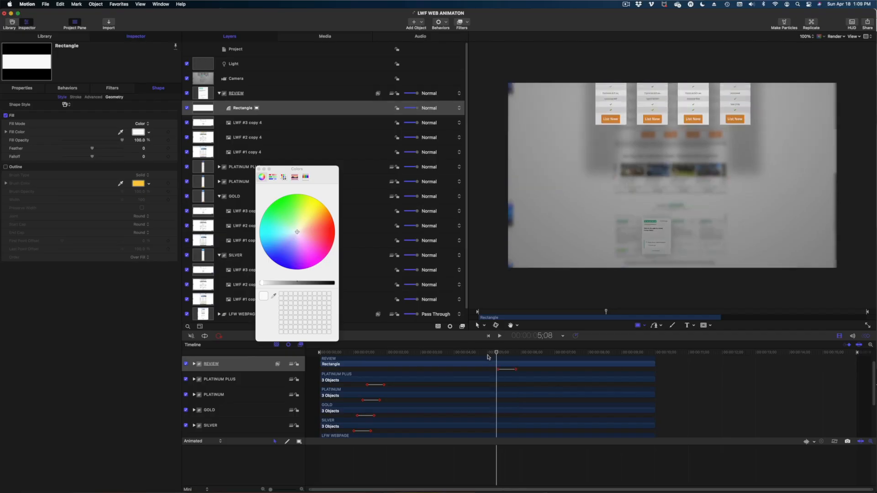
drag(468, 361, 511, 367)
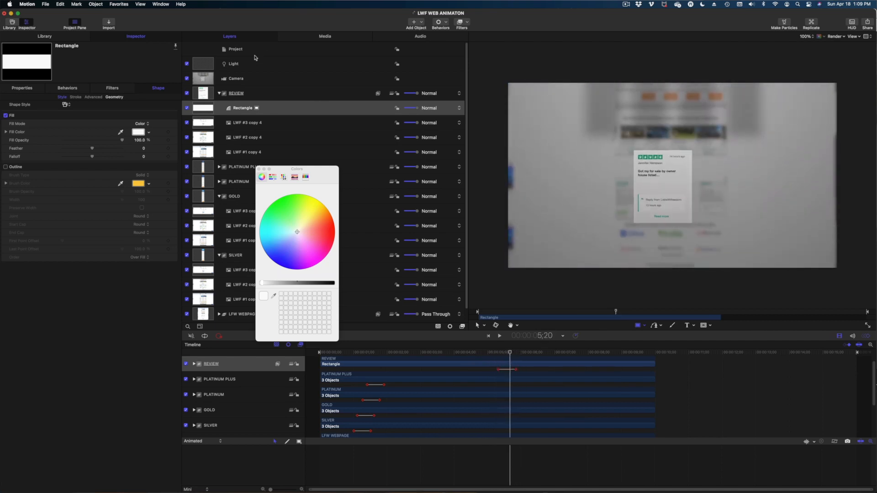
click(259, 169)
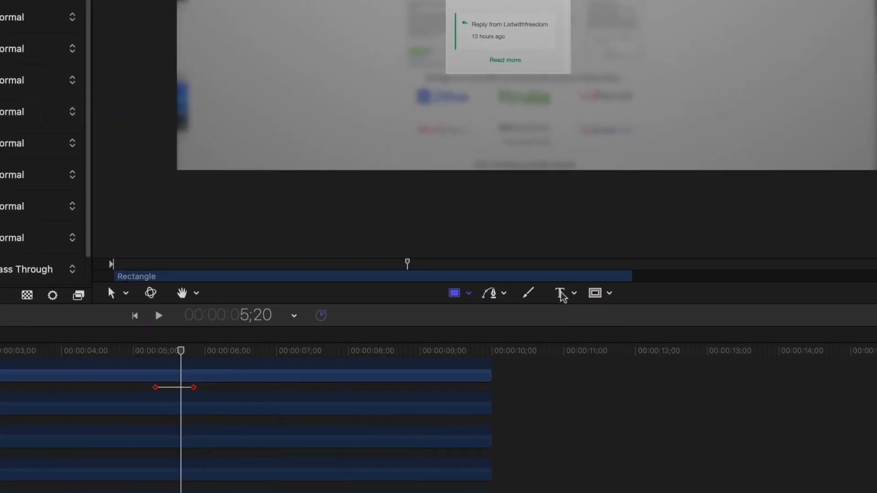
Add the black text "Got my for sale by owner house listed on the MLS. Got an offer in 48 hours." on the review card
click(688, 326)
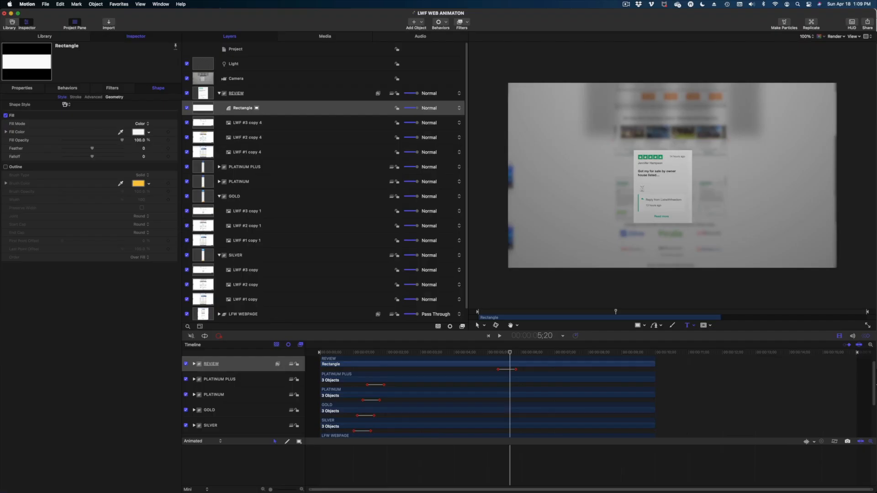
click(641, 187)
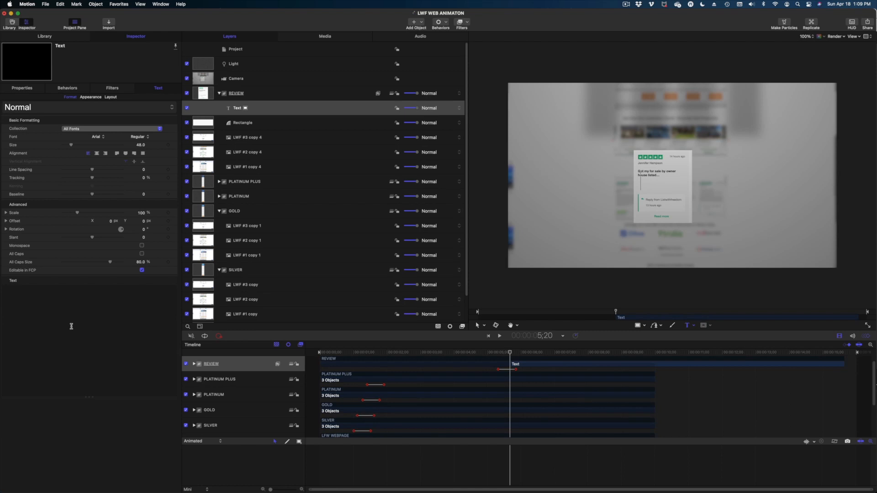
text(Got my for sale by owner house listed on the MLS. Got an offer in 48 hours.)
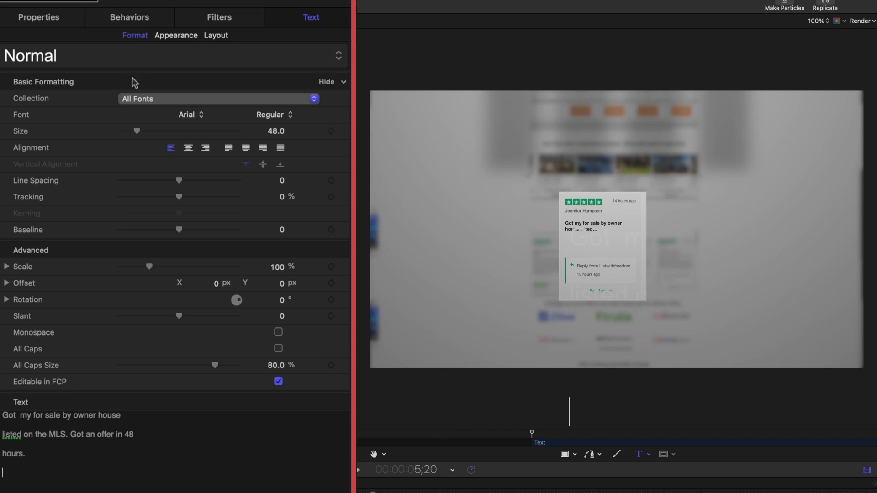
key(super+a)
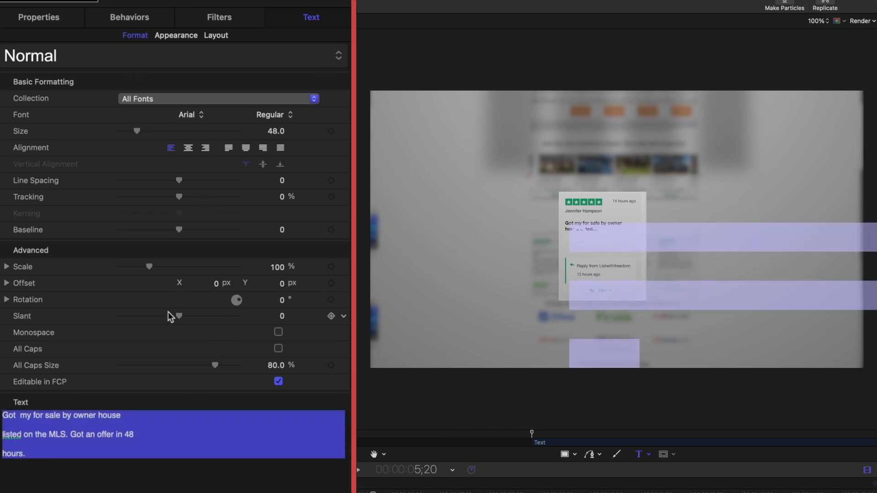
click(184, 36)
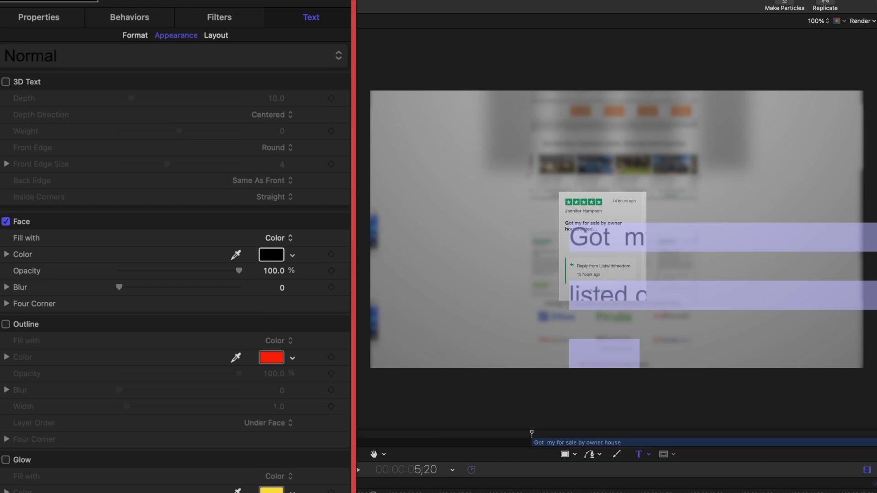
Set the review text's size to 10 and its line spacing to -3
click(135, 35)
drag(133, 131, 118, 137)
drag(179, 180, 177, 181)
drag(274, 131, 108, 4)
drag(277, 131, 275, 136)
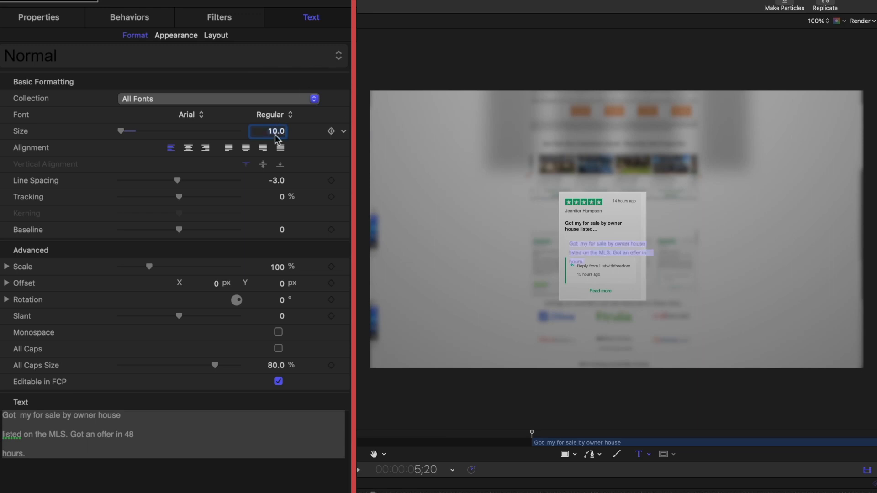
Position the review text at X -171.47 px and Y -835.15 px, and fine-tune its line spacing and size to fit the card
click(43, 18)
drag(270, 73, 267, 77)
drag(272, 92, 297, 4)
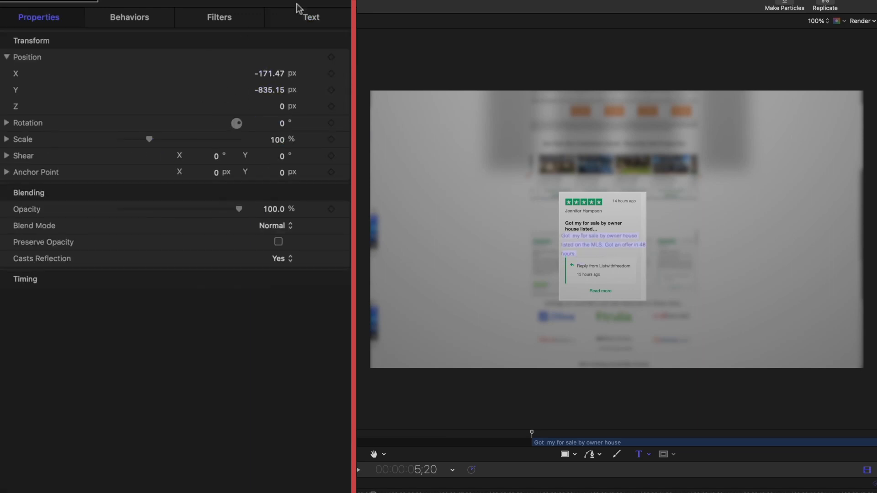
click(307, 16)
drag(277, 180, 276, 182)
drag(279, 131, 277, 136)
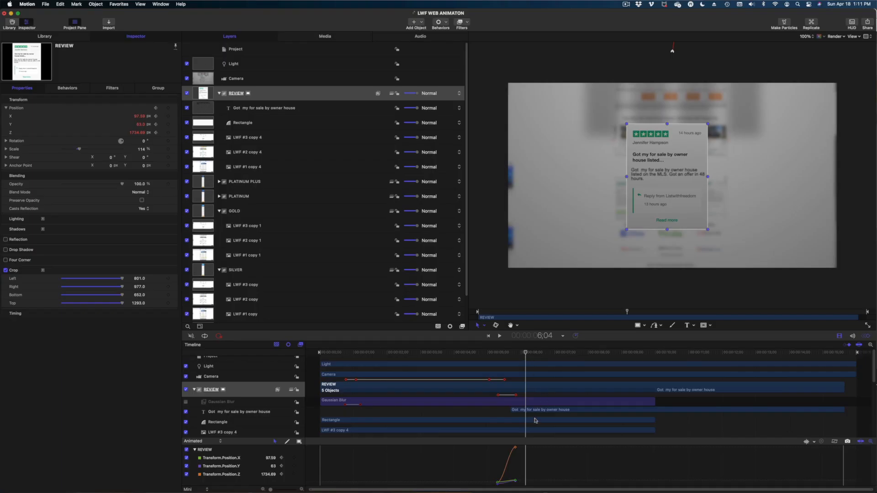
Shift the review text layer in time so that it starts at 6;01
drag(519, 413, 527, 413)
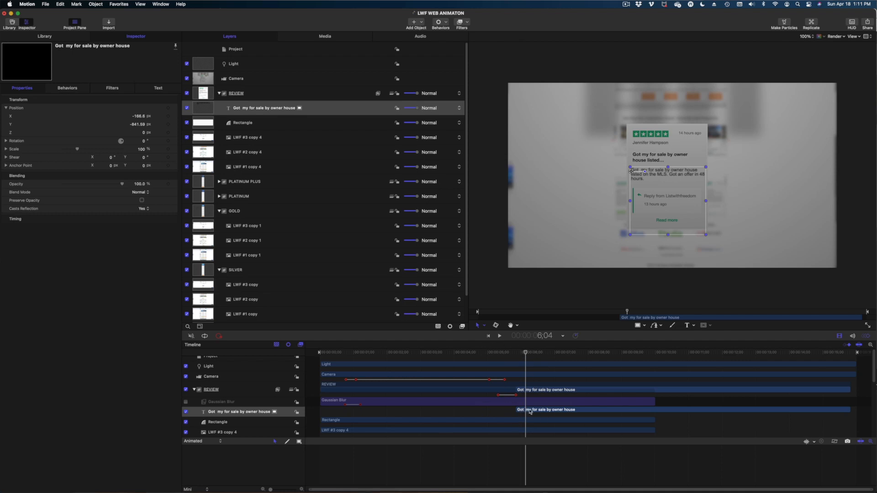
drag(528, 415, 533, 416)
drag(499, 354, 523, 359)
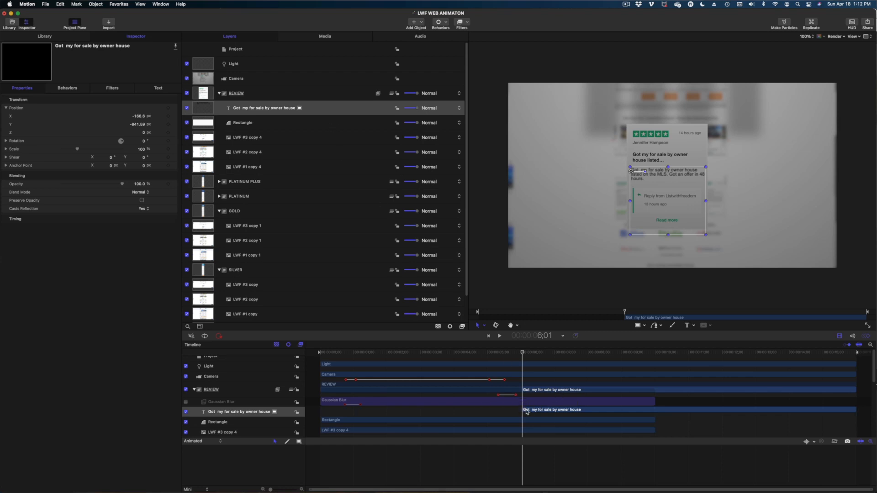
Apply the Type On text animation behavior to the review text layer
click(321, 112)
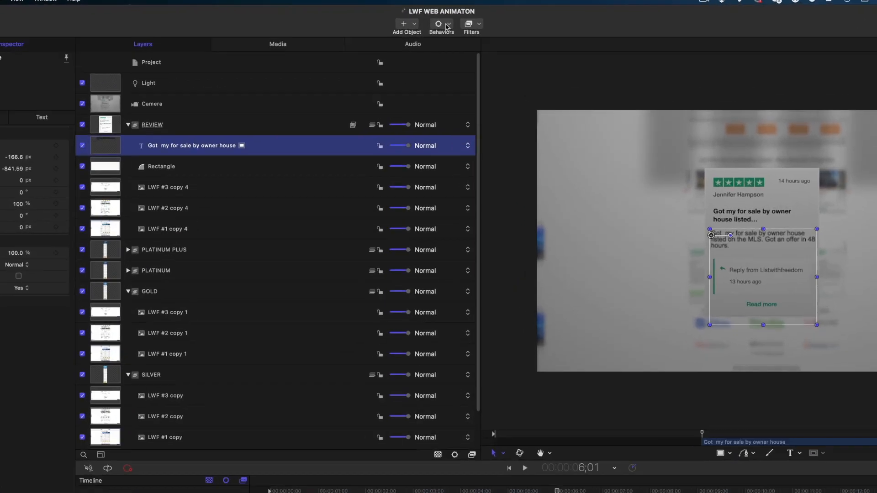
click(442, 22)
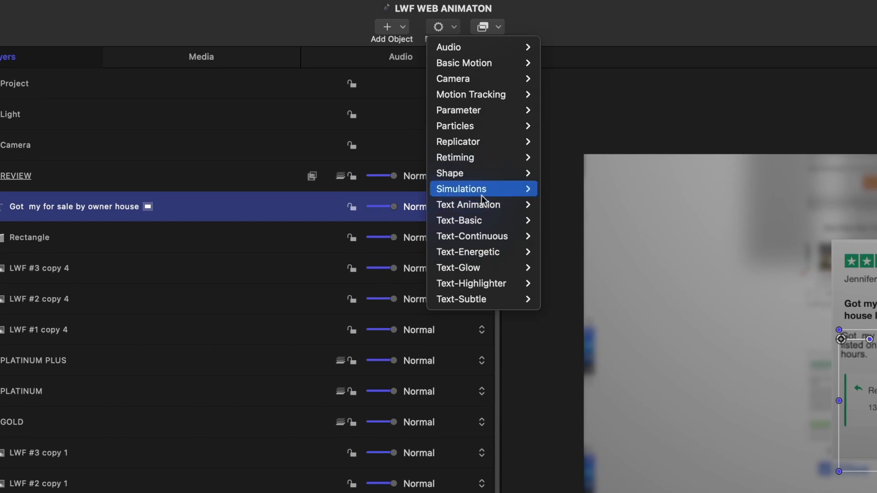
mouse_move(483, 207)
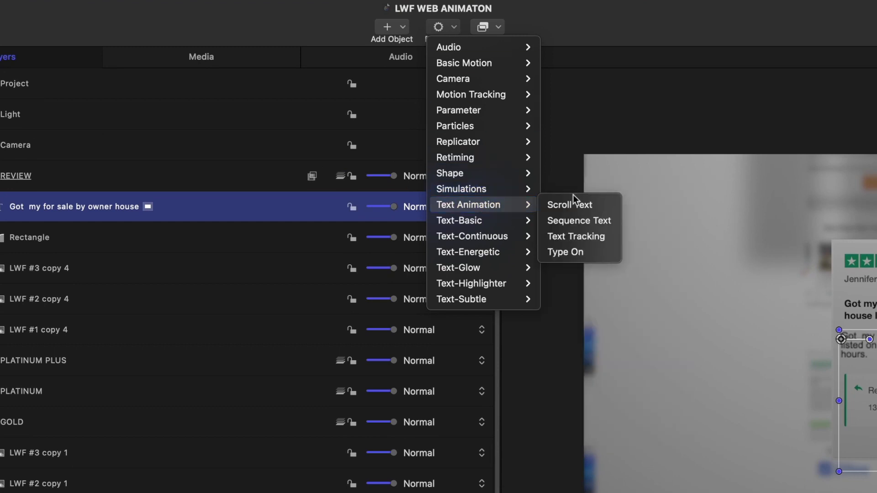
click(576, 254)
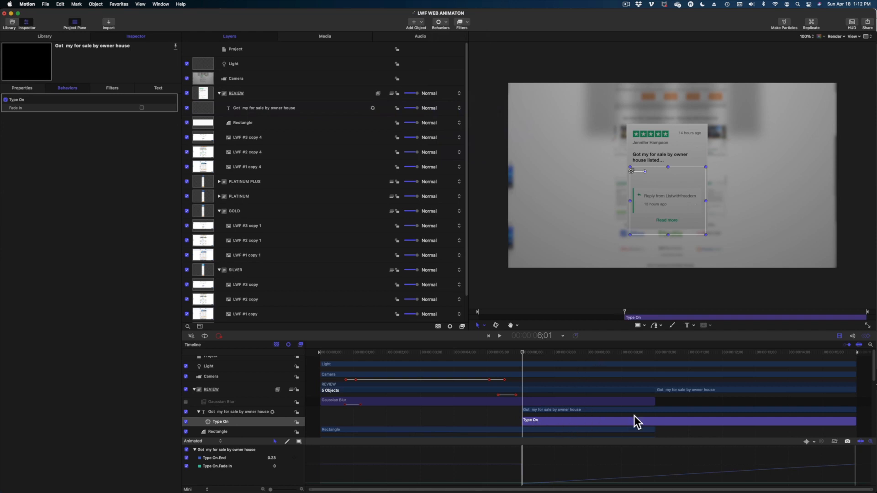
Shorten the Type On behavior so the review text finishes typing at about 7;01, and play it back
drag(533, 354, 649, 357)
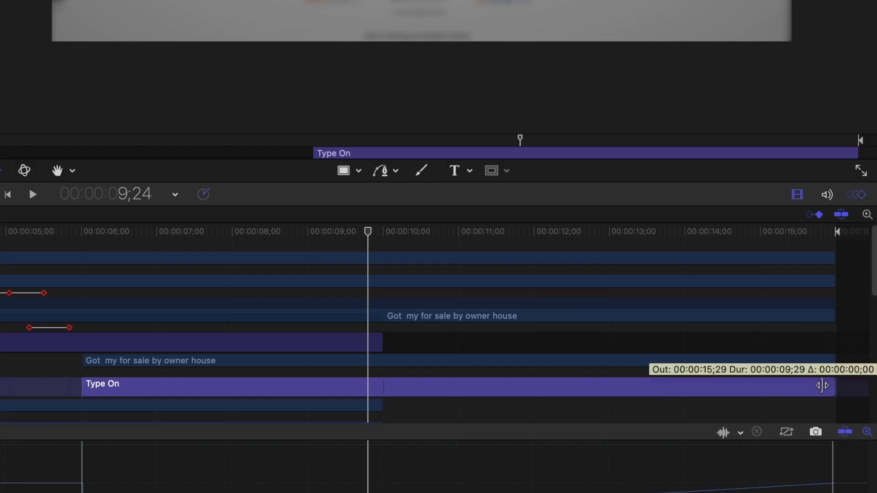
drag(856, 422, 838, 422)
drag(798, 389, 157, 388)
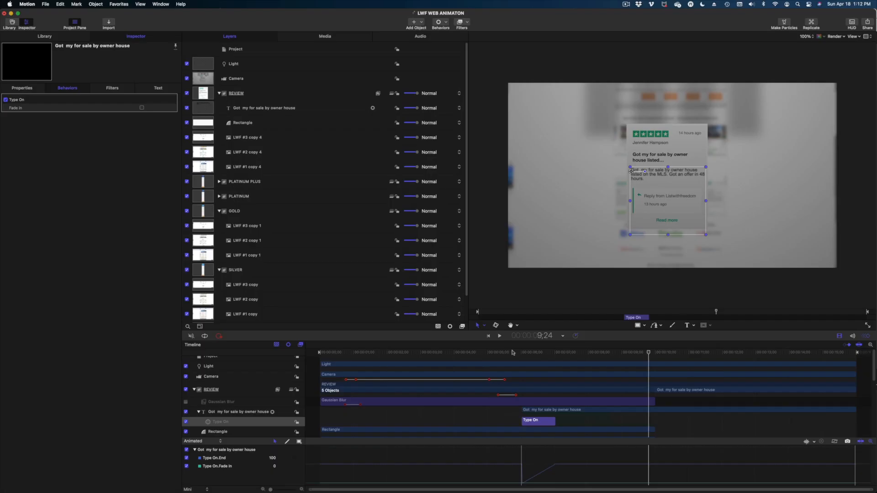
click(513, 353)
key(space)
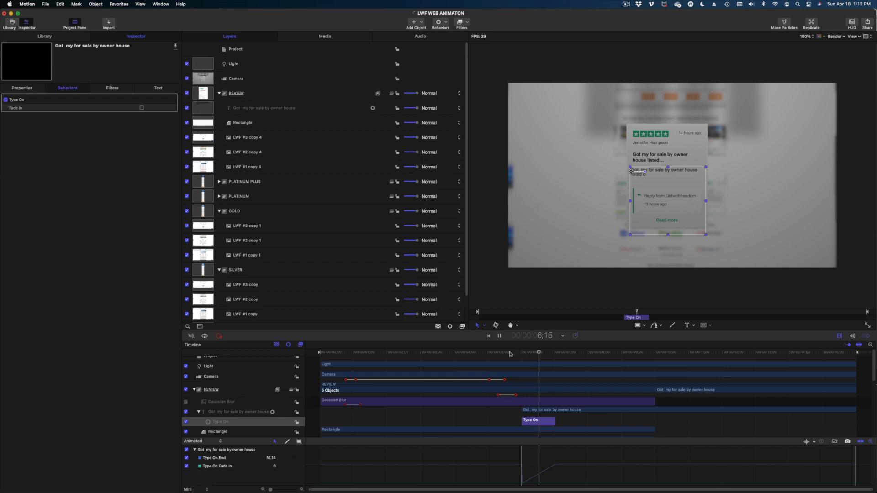
drag(509, 354, 534, 392)
scroll(531, 383, up, 1)
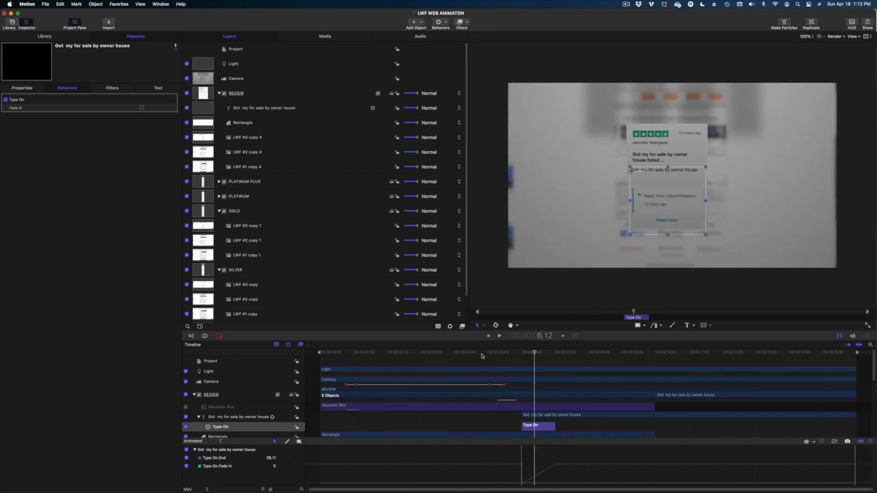
Add a position keyframe to the Light at 5;01
drag(508, 352, 492, 354)
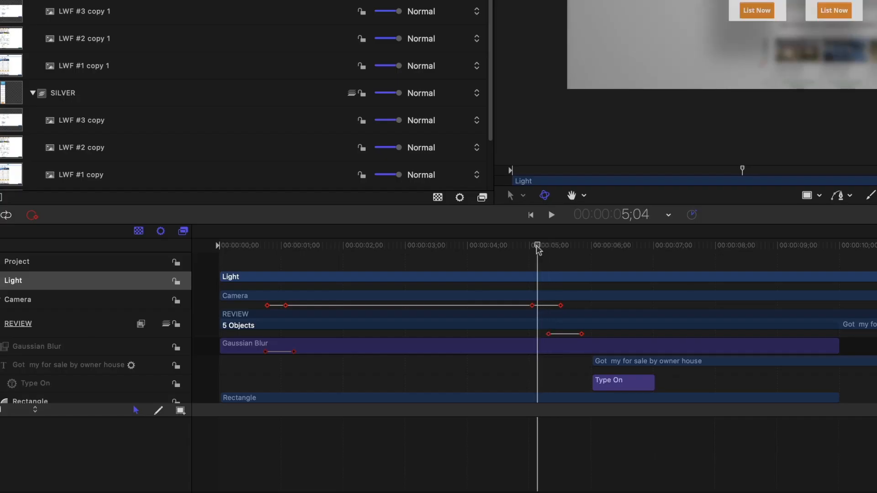
mouse_move(538, 250)
mouse_down()
mouse_move(547, 250)
mouse_move(532, 249)
mouse_up()
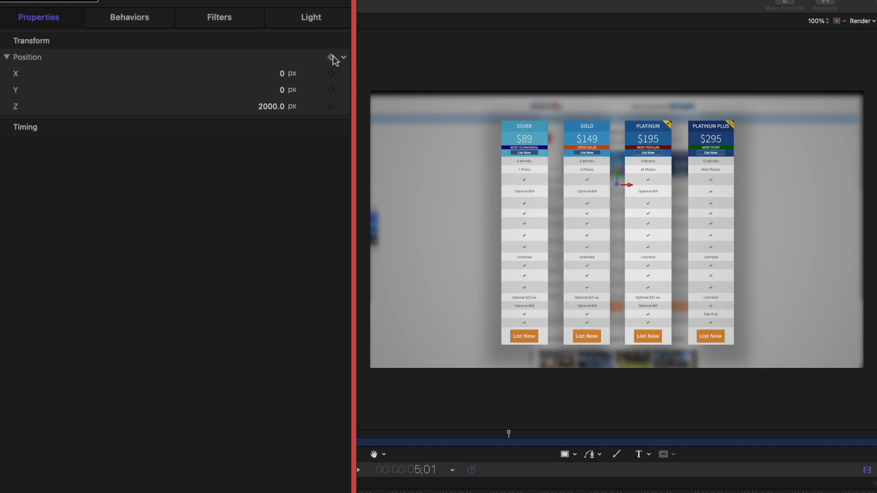
click(169, 108)
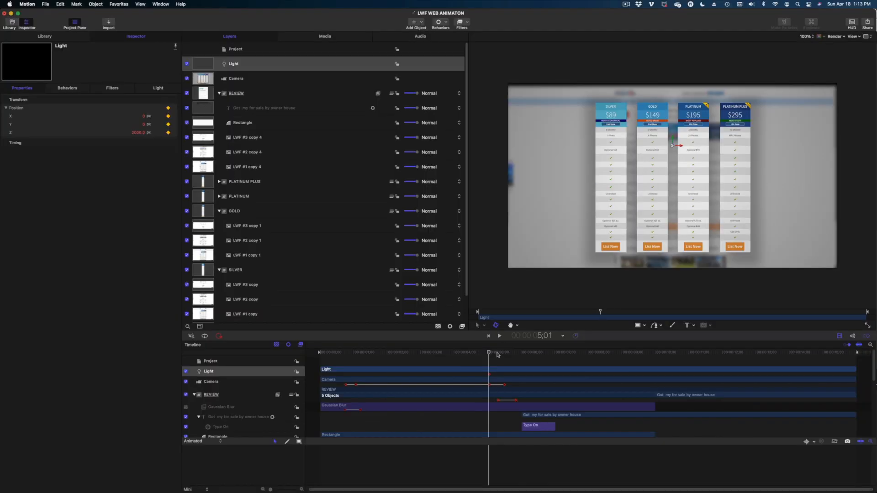
Set the Light's Z position to 2750 px at 5;15 and play the animation back
click(505, 353)
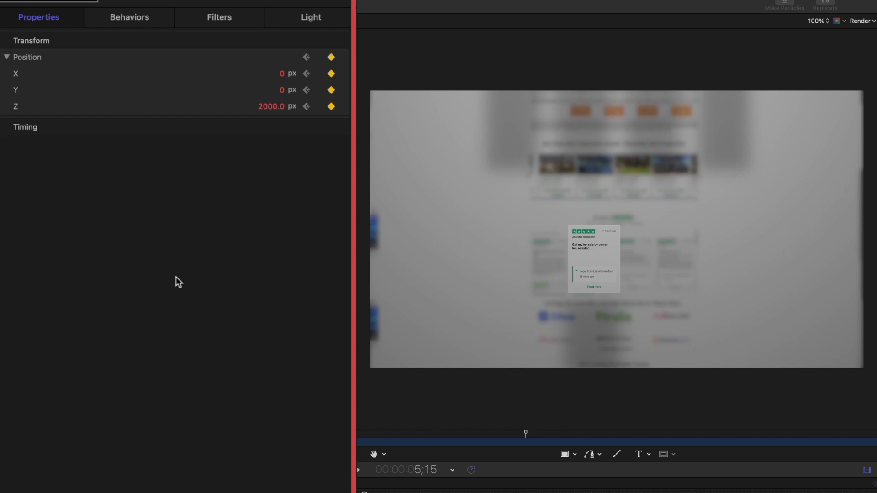
click(270, 107)
text(2750)
key(Return)
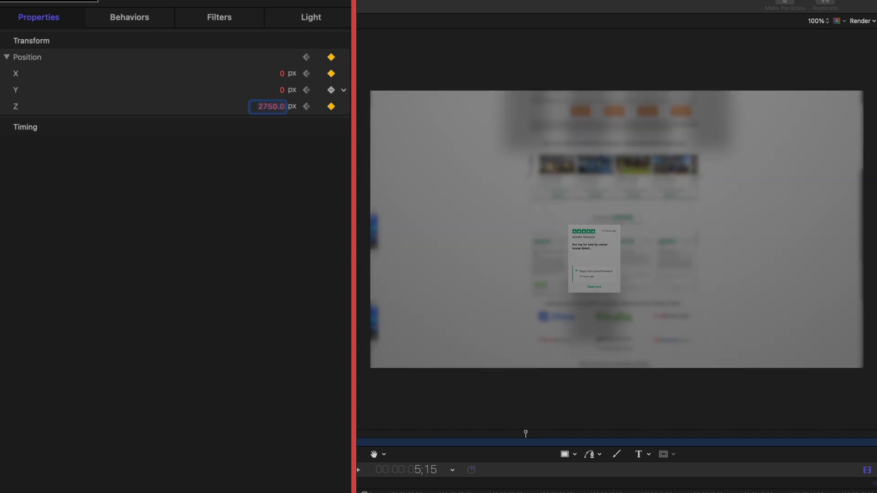
key(space)
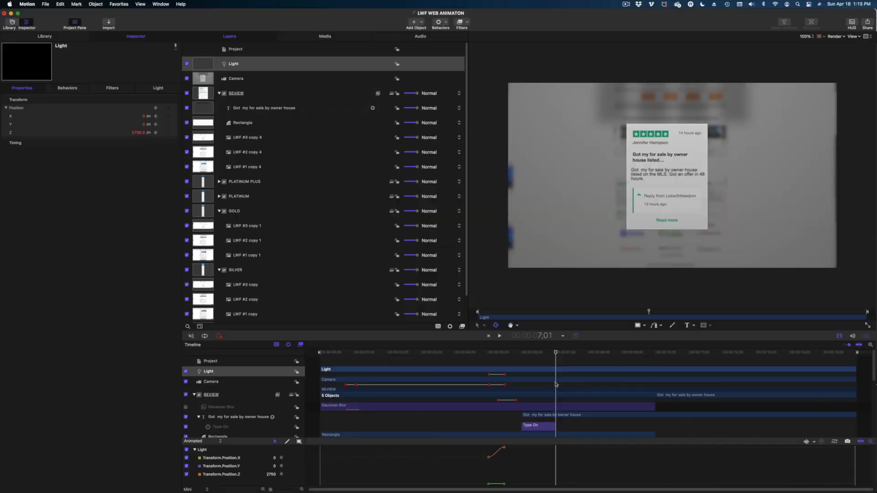
drag(556, 384, 262, 401)
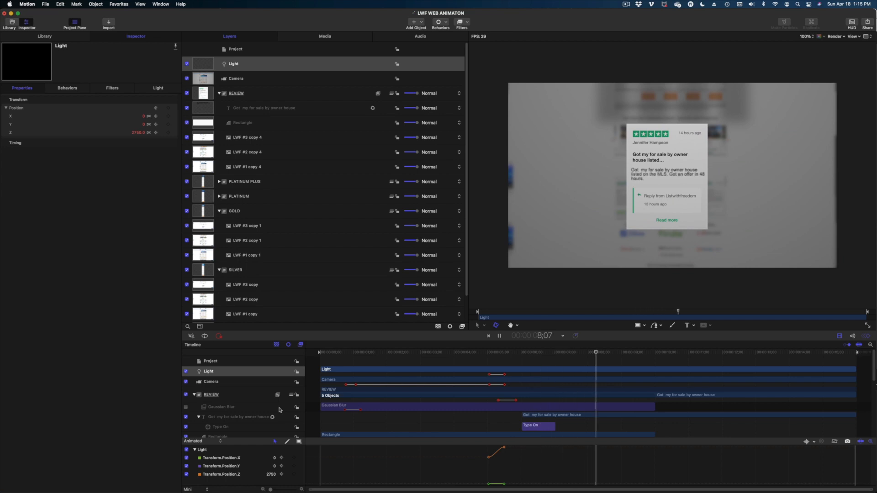
key(space)
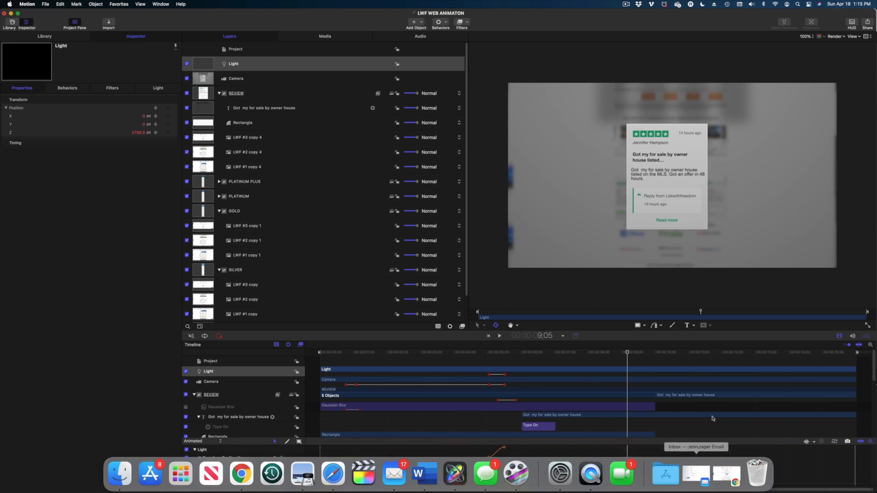
Keyframe the Camera's position and scale from 9;05 to 9;20, ending at Y -1314.1 px and 65% scale
click(267, 79)
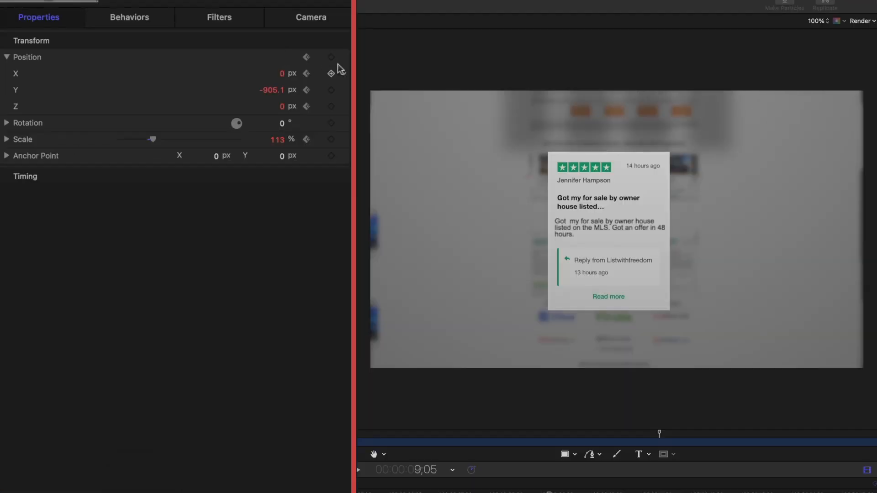
click(331, 57)
drag(628, 359, 644, 359)
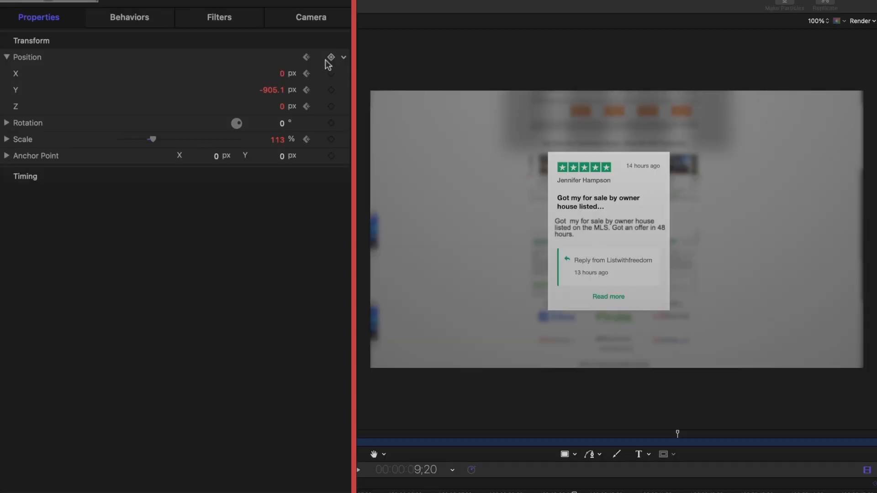
click(168, 108)
click(331, 140)
drag(271, 89, 272, 89)
drag(281, 141, 277, 140)
drag(269, 89, 269, 89)
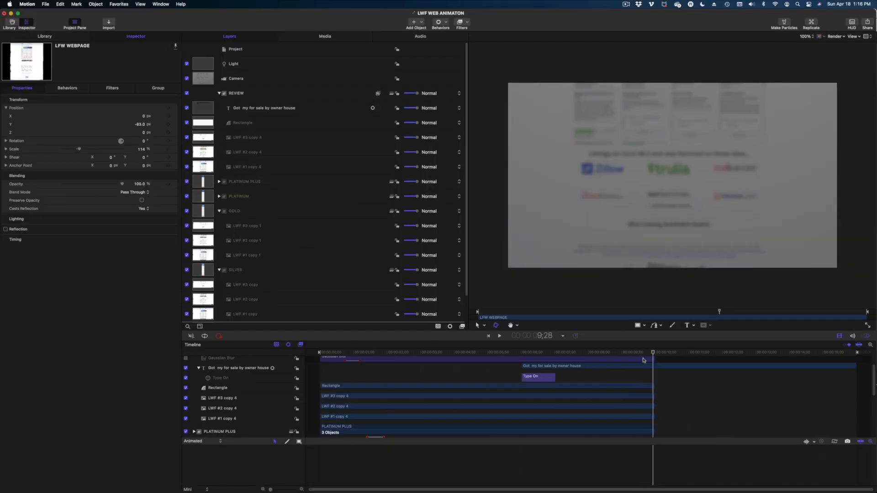
Turn off the Gaussian Blur filter on the LFW WEBPAGE group at 9;27
click(651, 352)
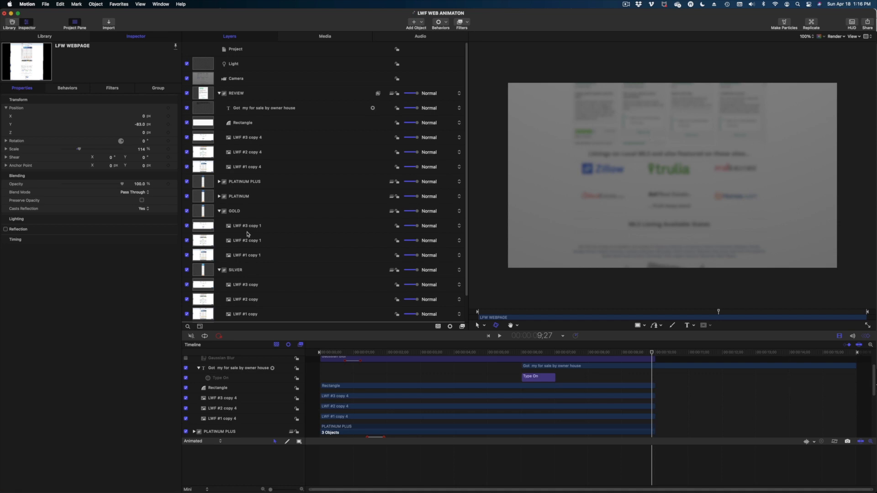
scroll(245, 235, down, 2)
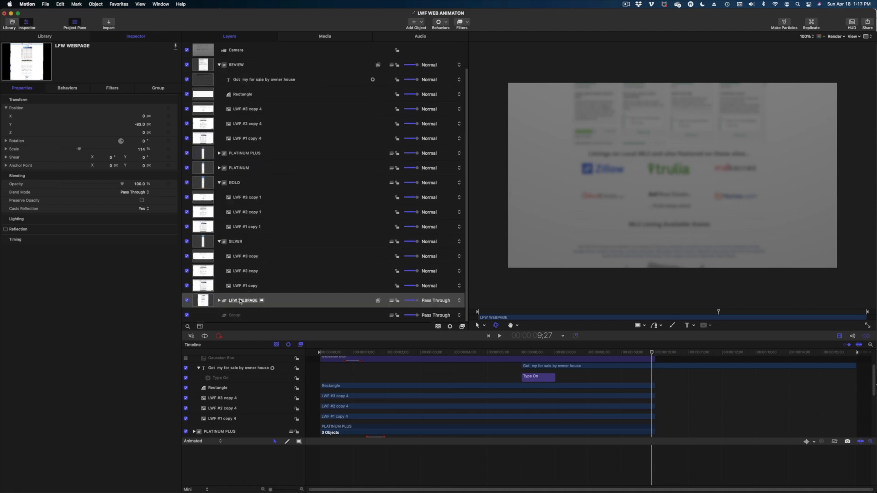
click(103, 90)
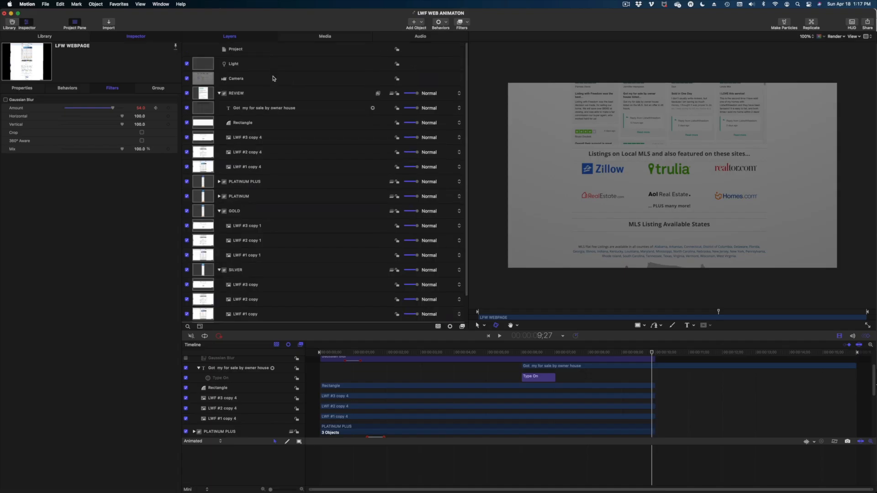
Import the Zillow, Trulia and RDC logo files from Finder into a new group in the layer list
click(273, 79)
click(120, 476)
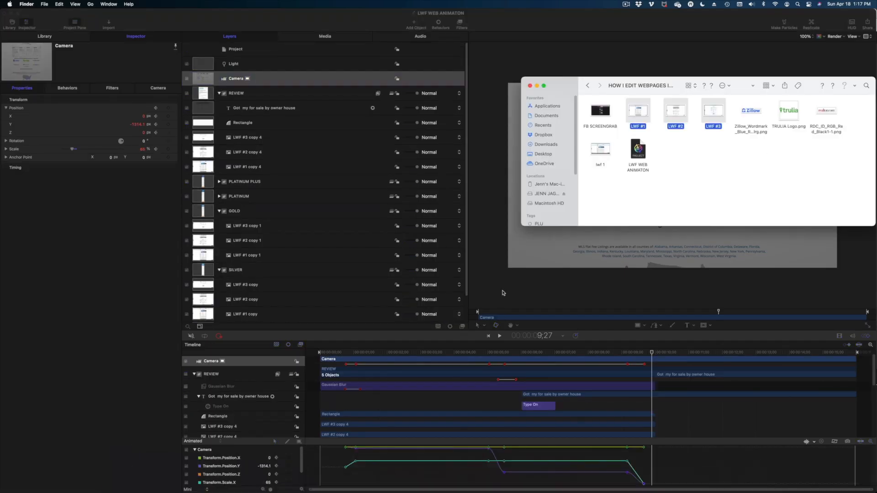
drag(731, 110, 848, 121)
drag(759, 110, 288, 87)
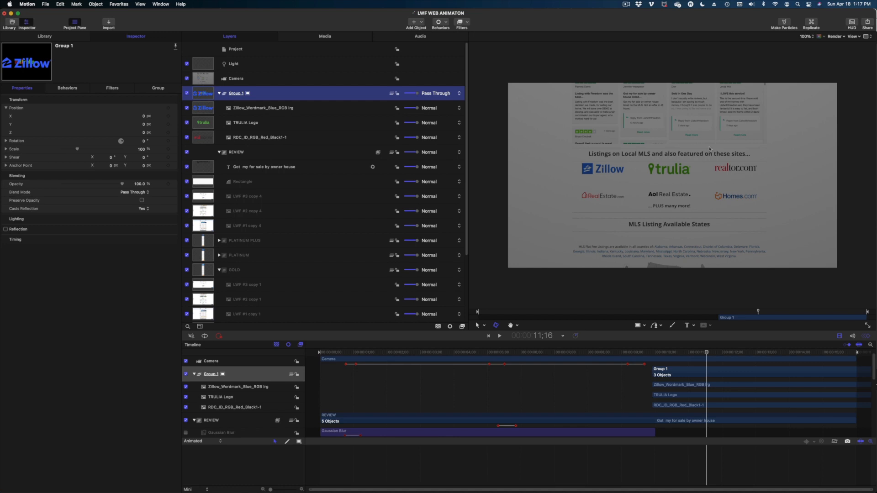
Move the logo group down to Y -1317.31 px so it lies over the featured-sites section of the page
key(super+minus)
key(super+minus)
key(super+minus)
key(super+minus)
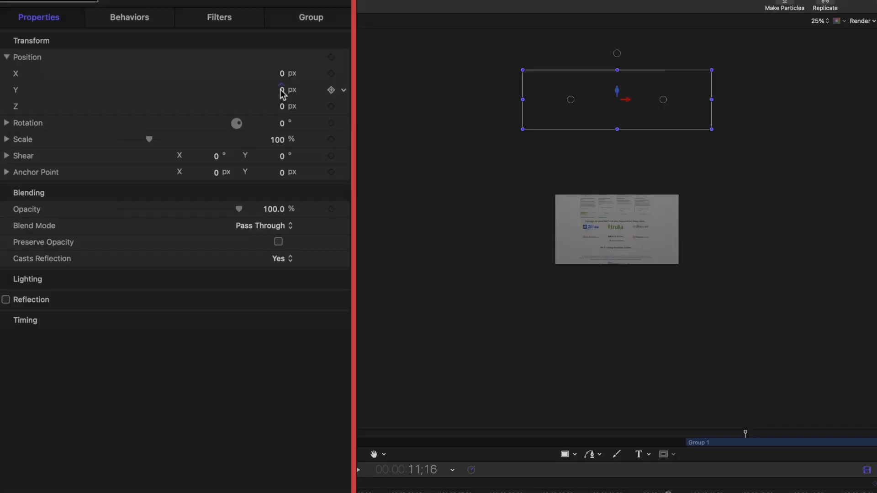
drag(144, 124, 120, 142)
drag(269, 90, 269, 162)
key(alt+z)
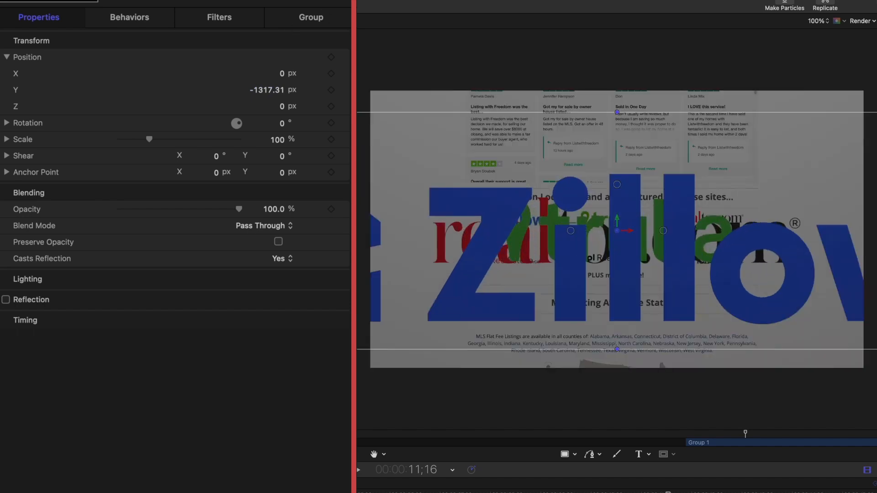
Scale the Zillow logo down and place it over the Zillow logo on the web page
key(Down)
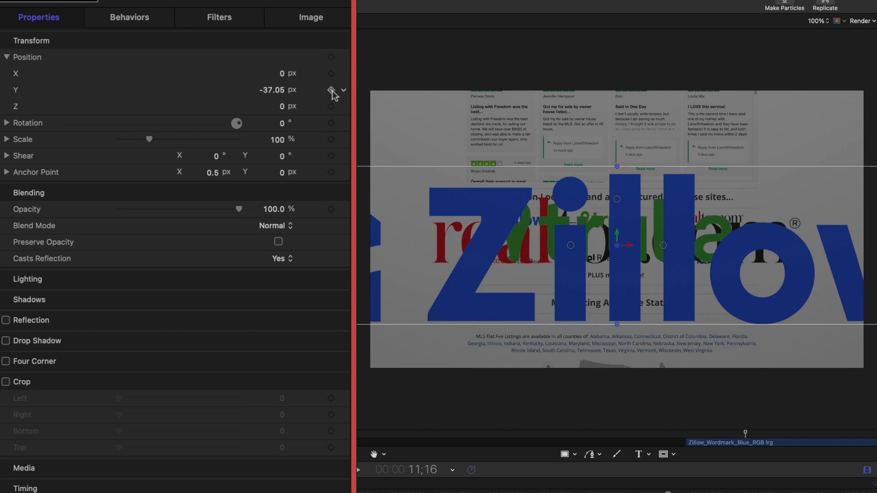
drag(272, 91, 272, 101)
key(super+z)
mouse_move(279, 140)
mouse_down()
mouse_move(279, 169)
mouse_move(278, 138)
mouse_move(280, 150)
mouse_up()
click(279, 90)
drag(613, 244, 538, 218)
drag(283, 139, 283, 142)
drag(537, 216, 528, 214)
Scale the Trulia logo to 28% and align it with the page's Trulia logo at X -9.05 px and Y 29.95 px
key(Down)
drag(279, 140, 279, 171)
drag(279, 91, 285, 95)
drag(281, 140, 281, 142)
drag(281, 74, 277, 93)
Scale the realtor.com logo down and align it over the matching logo on the web page
key(Down)
drag(280, 140, 279, 174)
drag(619, 232, 718, 219)
drag(280, 139, 280, 146)
drag(277, 90, 277, 94)
Fine-tune the Zillow logo to 9% scale and X -258.33 px to match the page's logo
key(Up)
key(Up)
drag(280, 140, 281, 143)
mouse_move(277, 74)
mouse_down()
mouse_move(263, 73)
mouse_move(276, 75)
mouse_up()
Turn the Gaussian Blur filter on the LFW WEBPAGE group back on
key(Down)
key(Down)
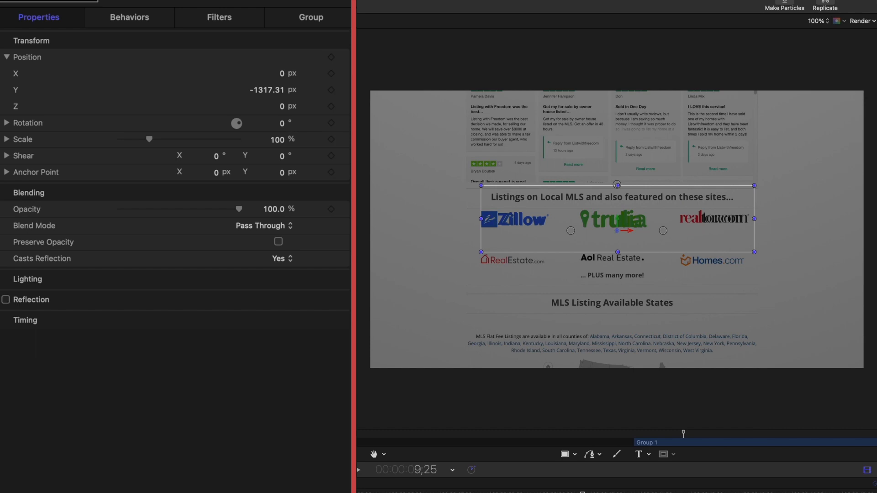
key(Down)
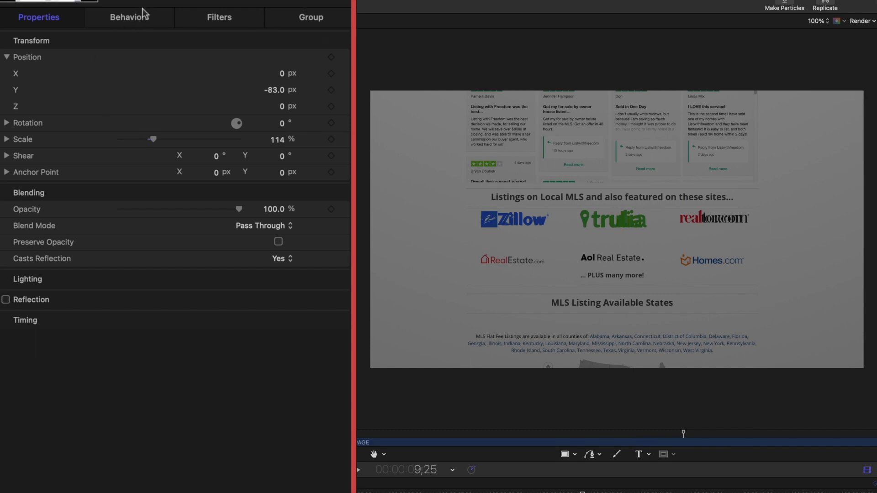
click(207, 24)
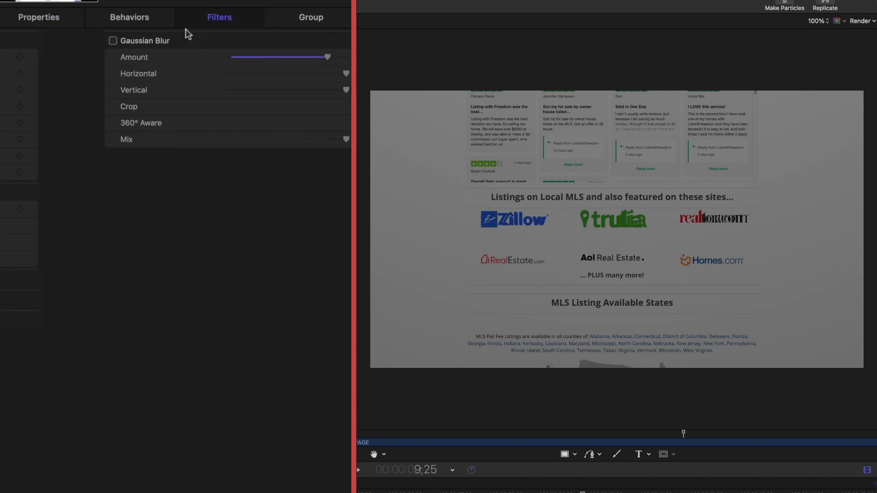
click(6, 42)
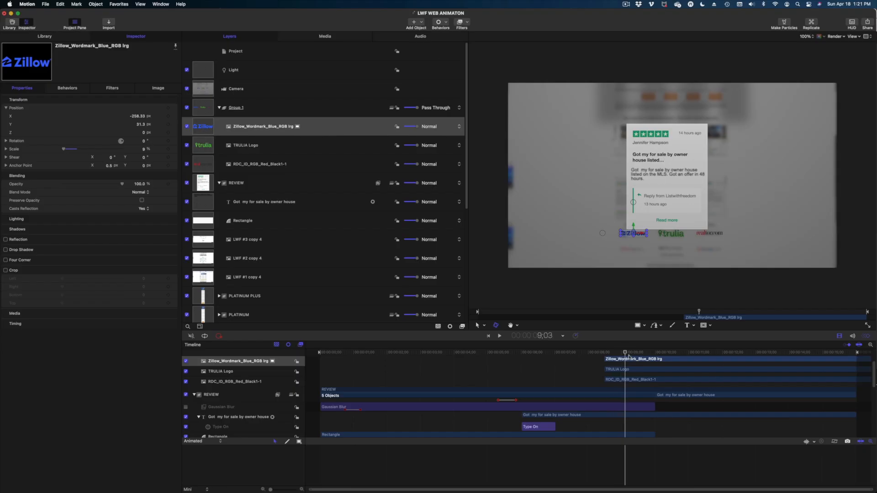
Add starting position and scale keyframes to the Zillow and Trulia logos and a position keyframe to the realtor.com logo
mouse_move(629, 353)
mouse_down()
mouse_move(641, 355)
mouse_move(607, 355)
mouse_move(634, 355)
mouse_up()
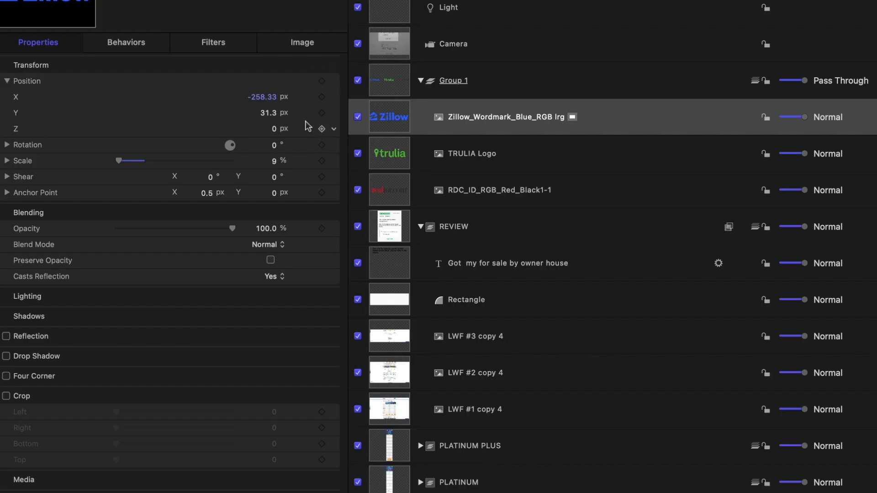
click(168, 108)
click(472, 156)
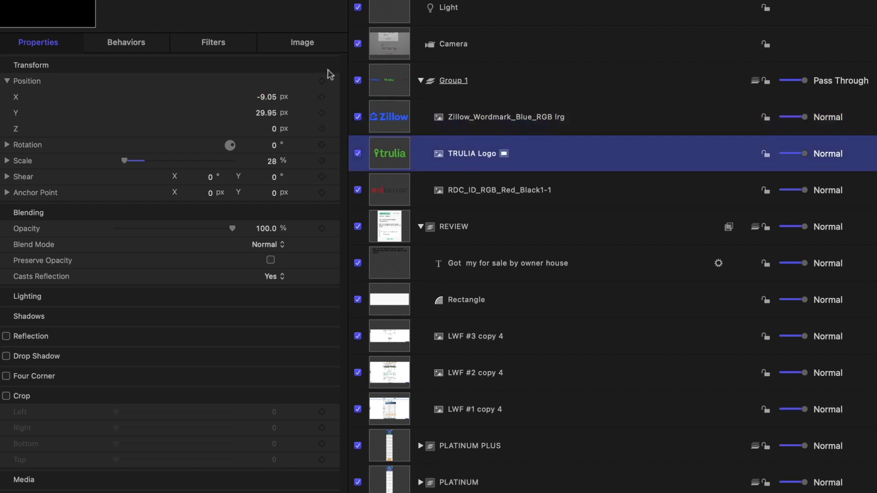
click(322, 161)
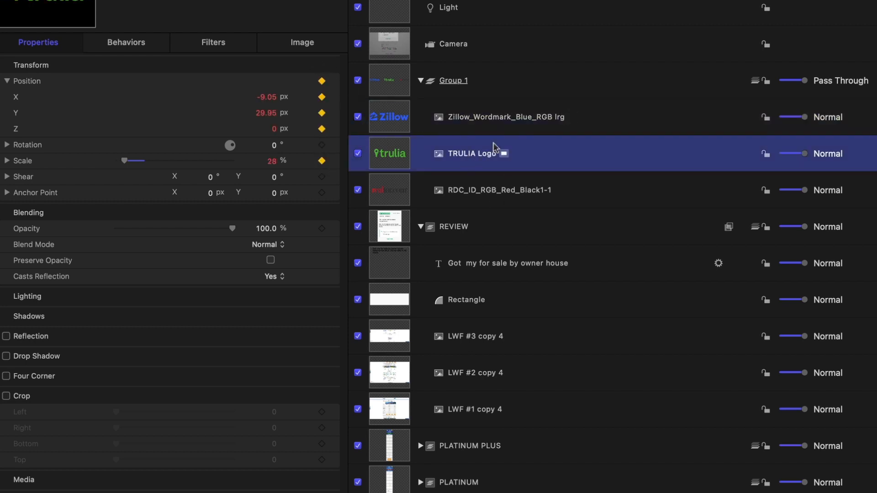
click(497, 194)
click(322, 82)
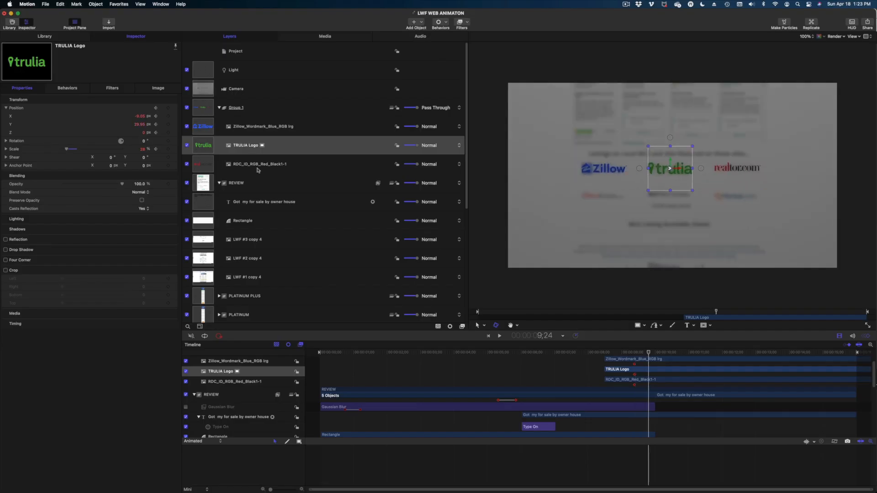
At 9;24, pop the realtor.com logo outward, and keyframe the Trulia logo at Y -28 px and Z 539 px
click(739, 167)
drag(739, 167, 749, 192)
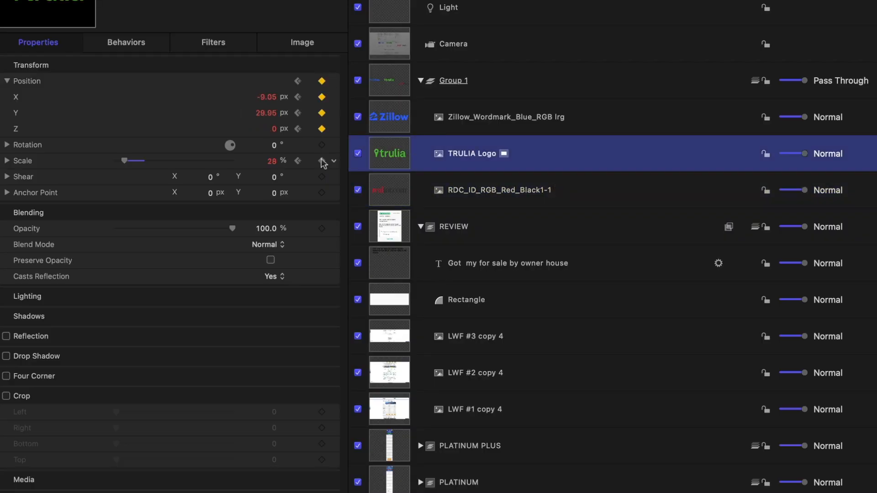
click(322, 161)
double_click(268, 114)
click(471, 192)
click(474, 152)
double_click(269, 114)
text(-28)
key(Tab)
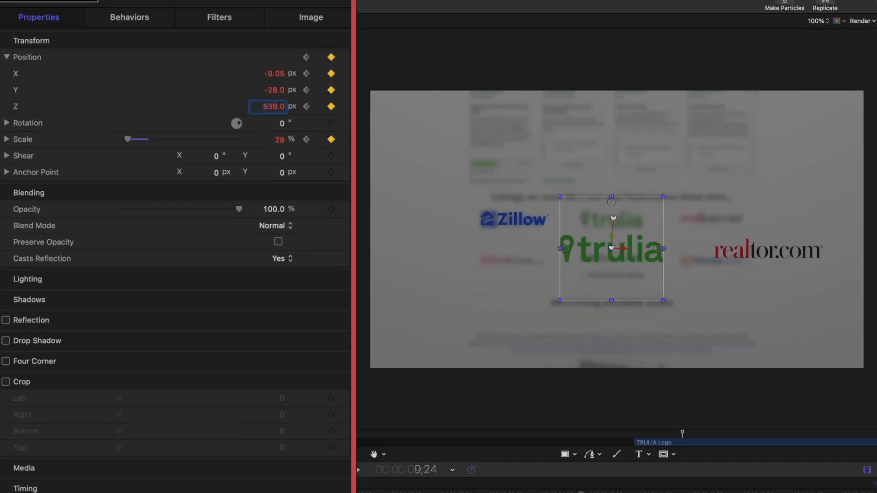
Keyframe the Zillow logo at Y -31.11 px and Z 539 px so it pops out level with the other logos
click(513, 218)
double_click(272, 90)
text(28)
key(Return)
key(super+z)
mouse_move(271, 90)
mouse_down()
mouse_move(272, 129)
mouse_move(271, 76)
mouse_up()
double_click(279, 107)
text(539)
key(Return)
drag(271, 90, 271, 84)
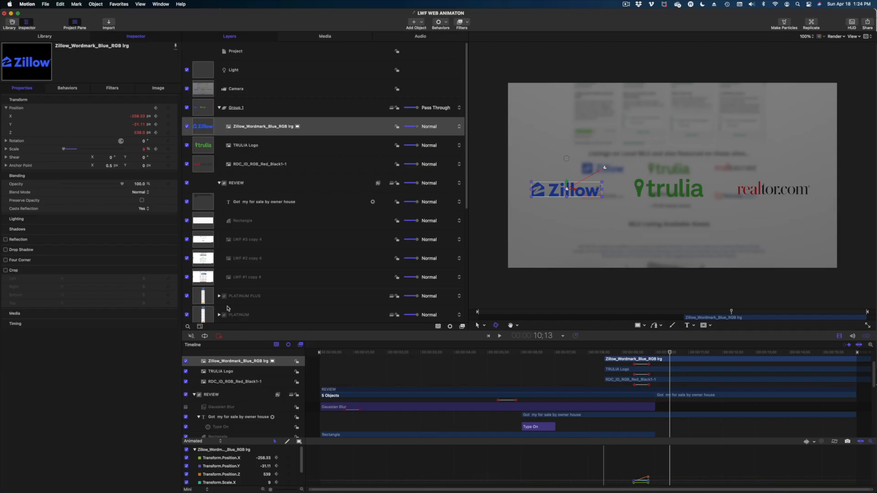
scroll(227, 308, down, 2)
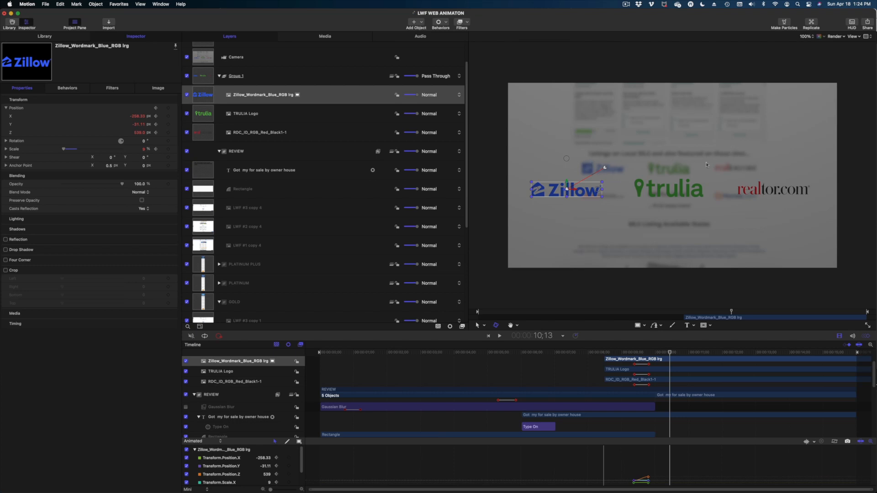
Switch to Chrome and locate the heading above the partner logos on the listwithfreedom.com page
scroll(527, 364, down, 3)
mouse_move(347, 491)
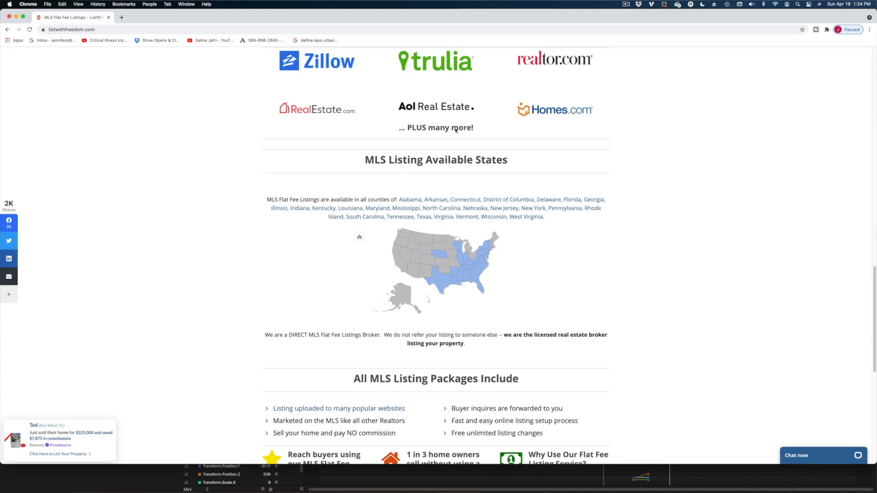
scroll(524, 143, down, 1)
scroll(524, 142, up, 1)
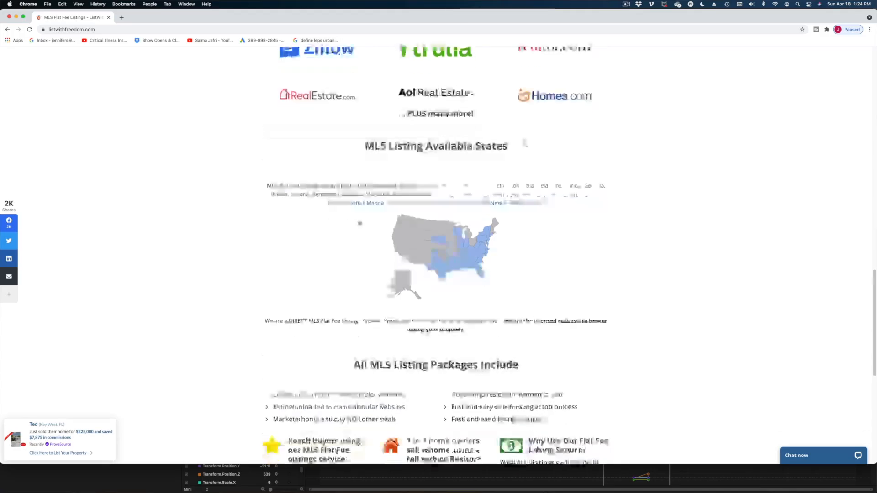
scroll(524, 142, down, 3)
scroll(524, 141, up, 7)
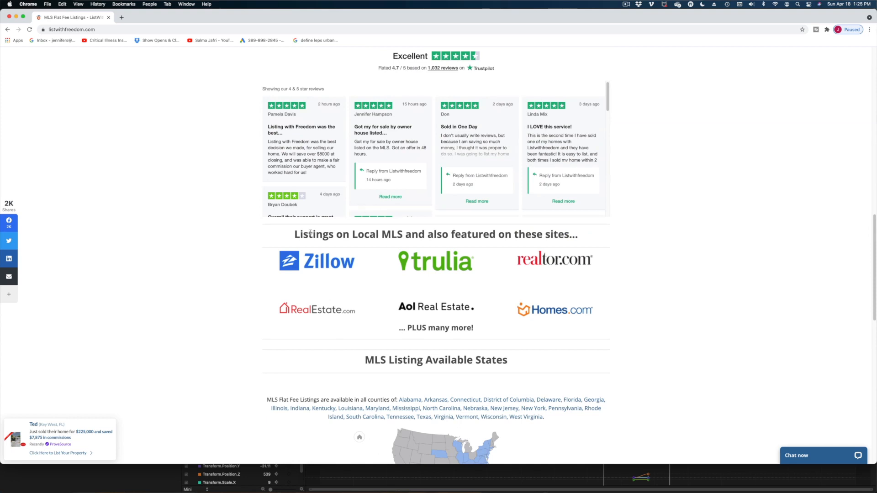
drag(294, 234, 446, 246)
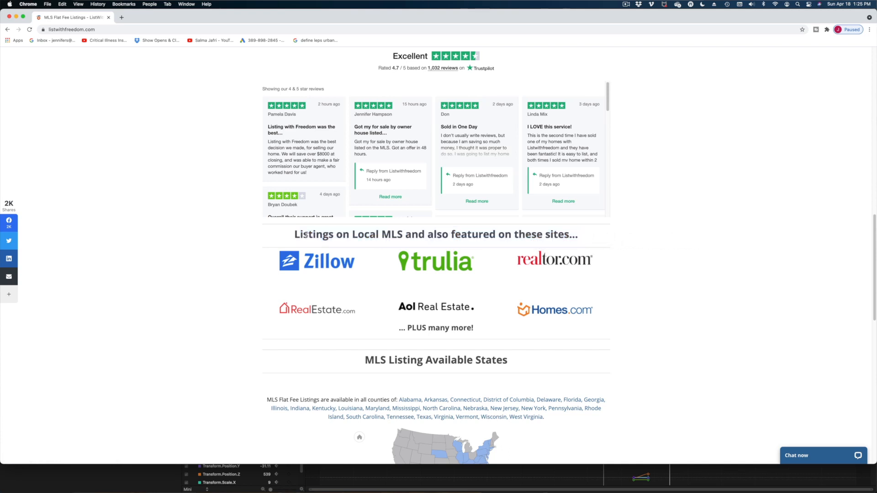
drag(294, 235, 562, 241)
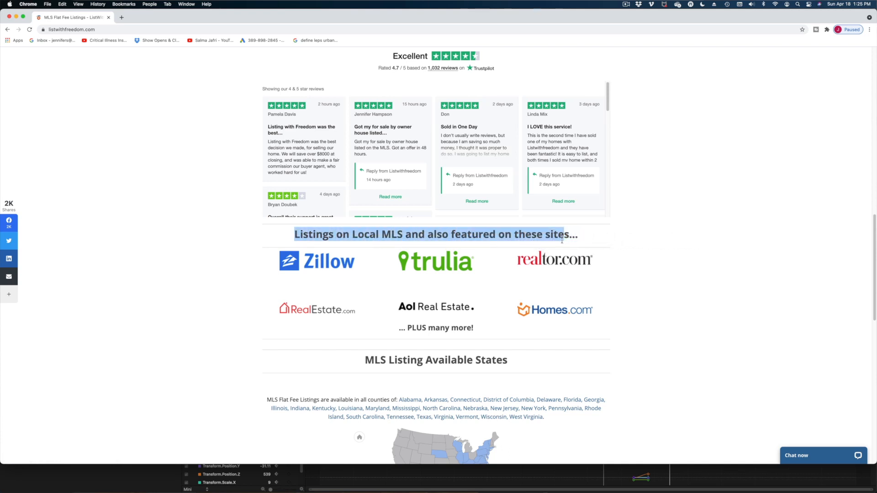
click(572, 236)
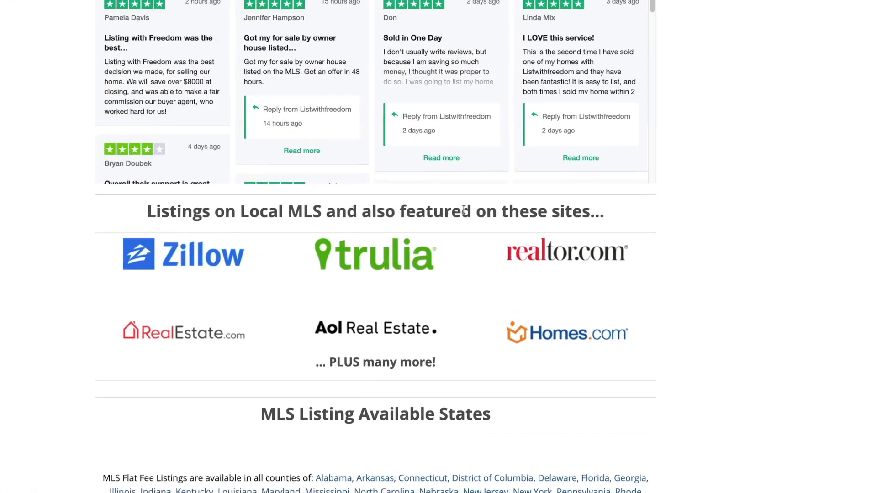
Inspect the "Listings on Local MLS and also featured on these sites..." heading and check its font family in the page styles
right_click(464, 210)
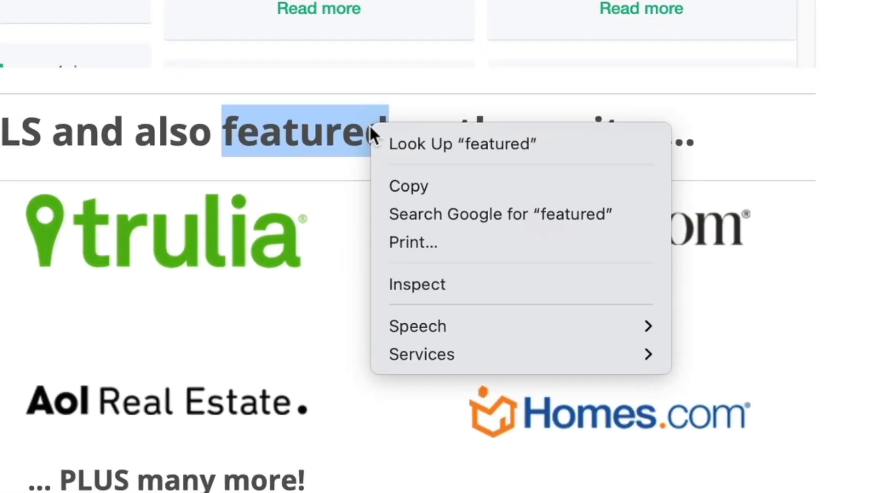
click(447, 286)
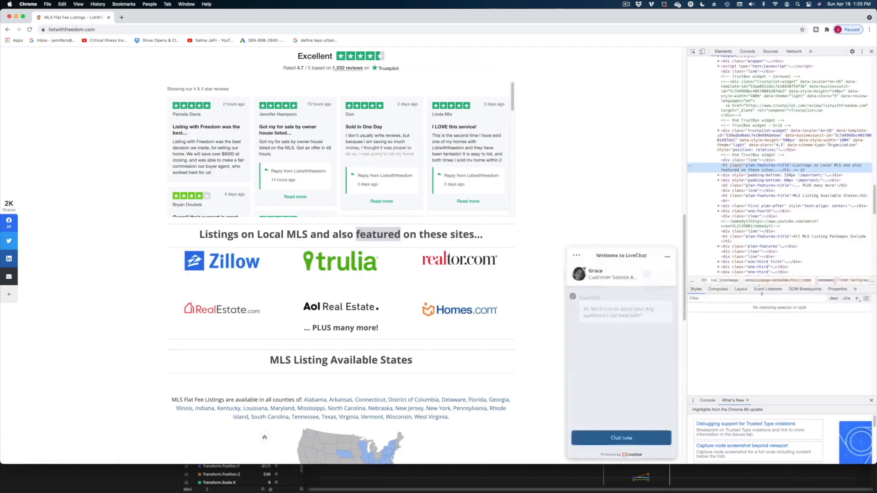
scroll(762, 368, down, 2)
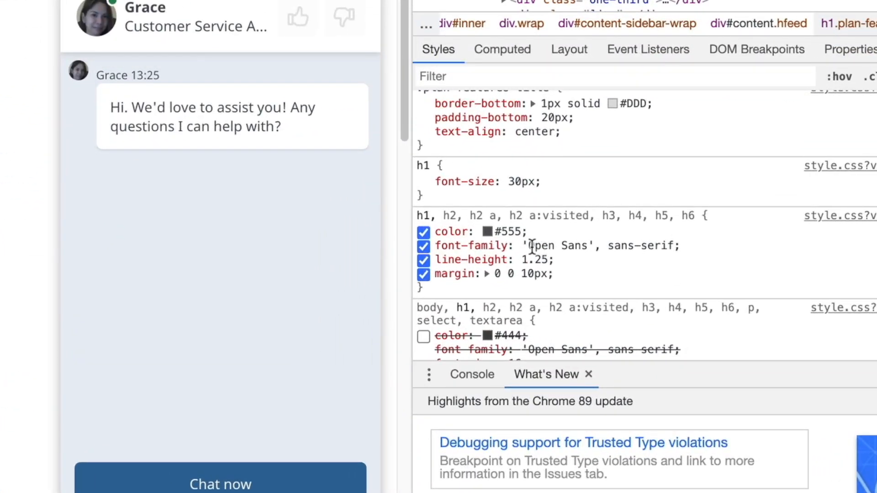
drag(533, 245, 586, 248)
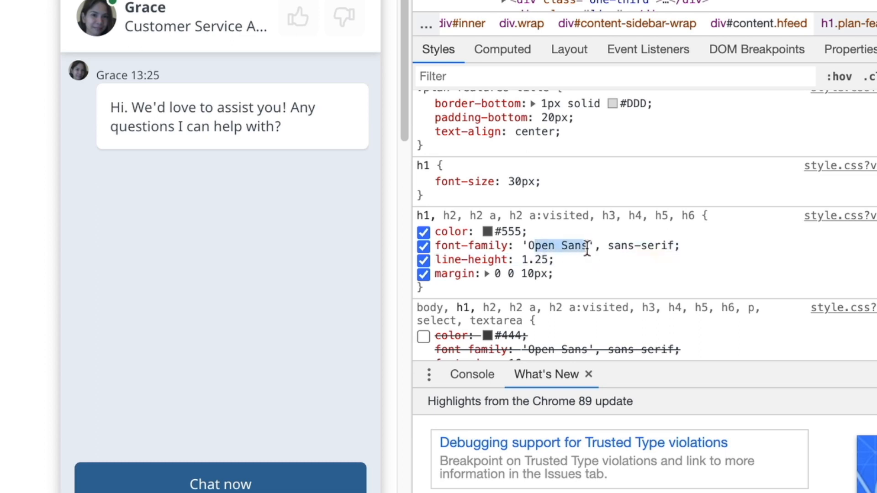
click(586, 248)
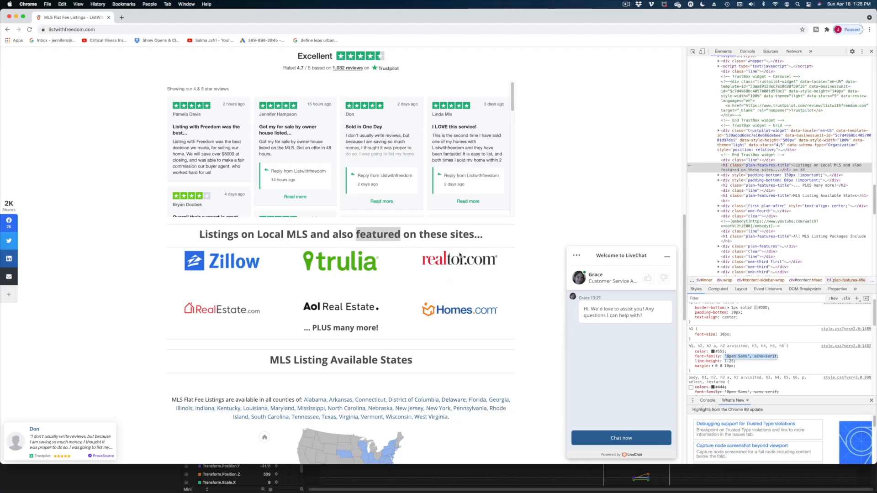
Copy the heading "Listings on Local MLS and also featured on these sites..." and paste it into a new Motion text layer in Group 1
click(467, 240)
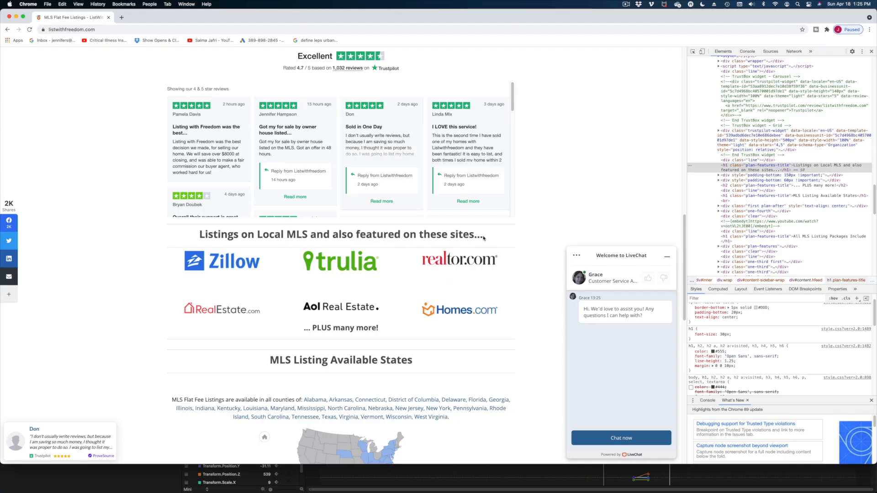
drag(483, 238, 210, 234)
key(super+c)
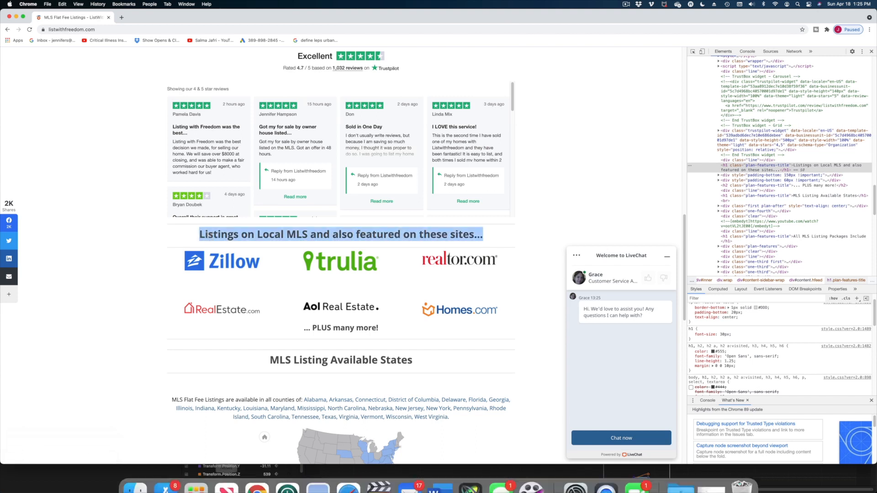
click(477, 475)
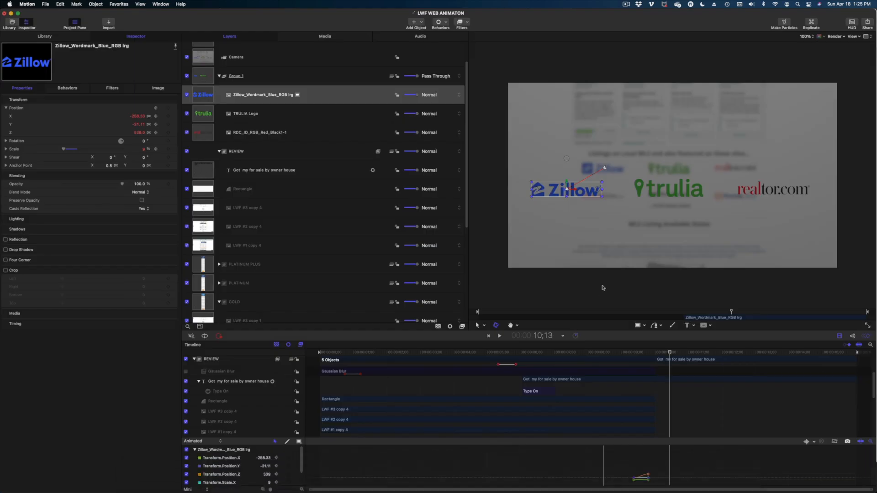
click(689, 326)
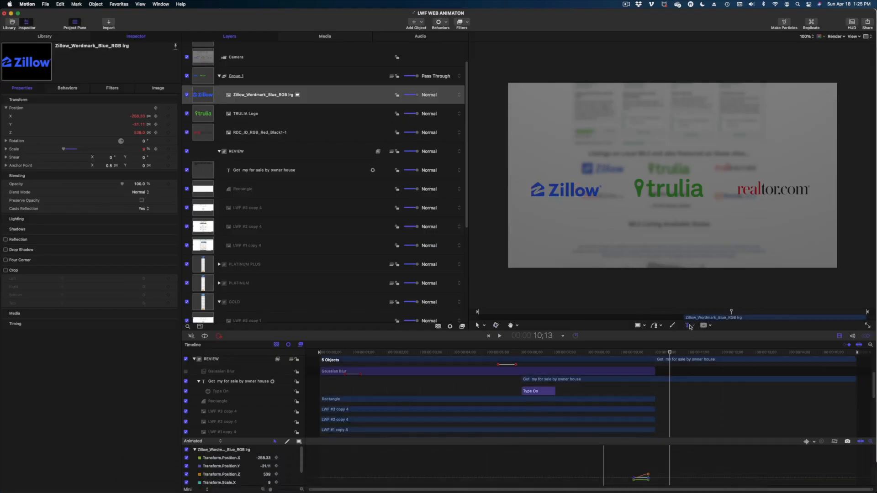
click(615, 151)
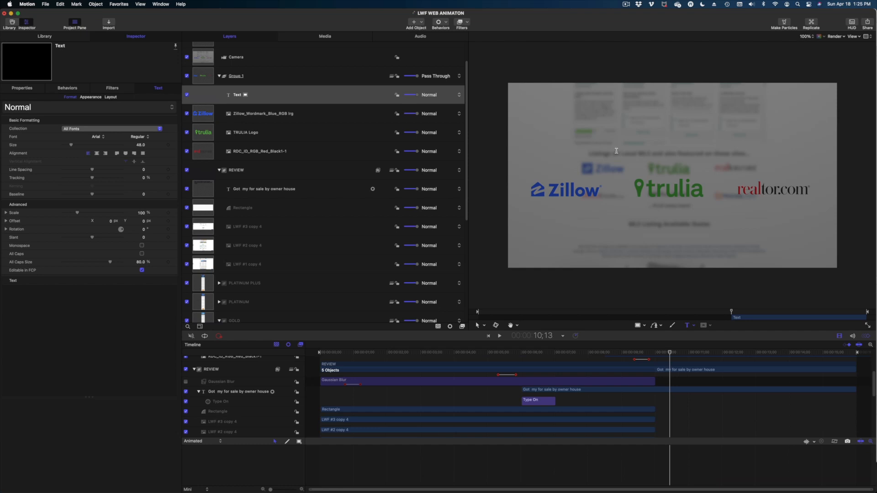
key(super+v)
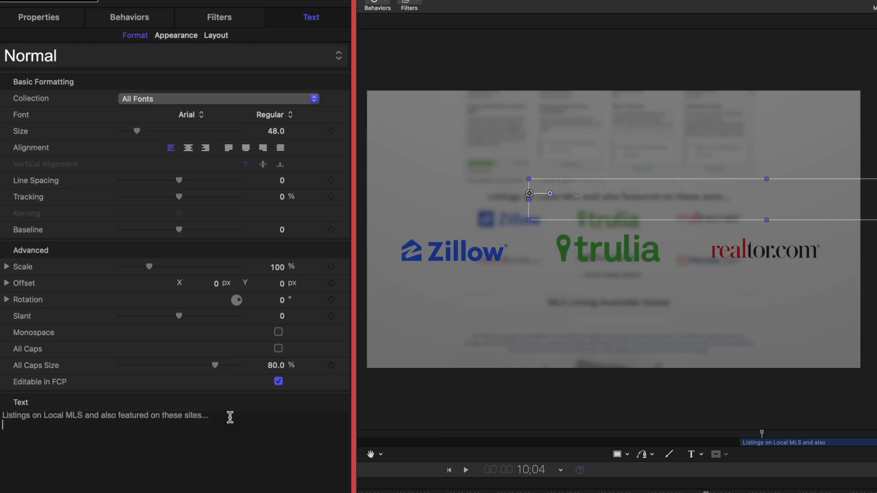
Change the heading text's face color to dark gray
drag(117, 288, 4, 287)
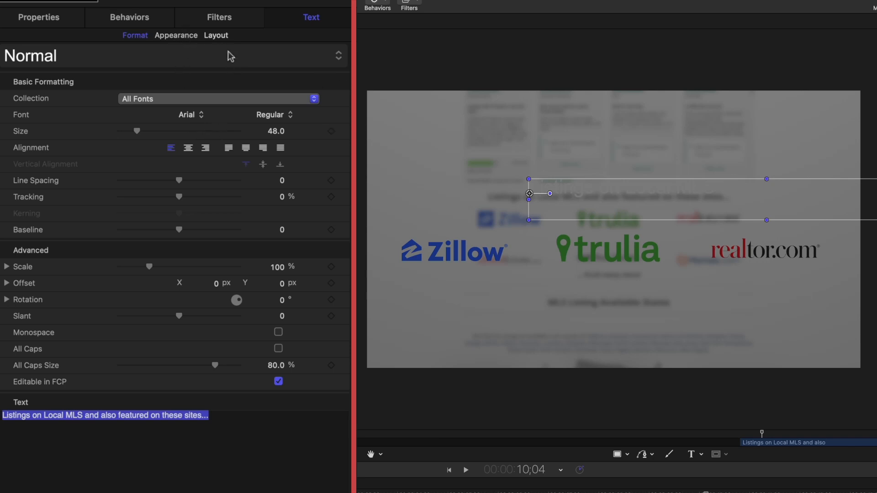
click(187, 36)
click(271, 254)
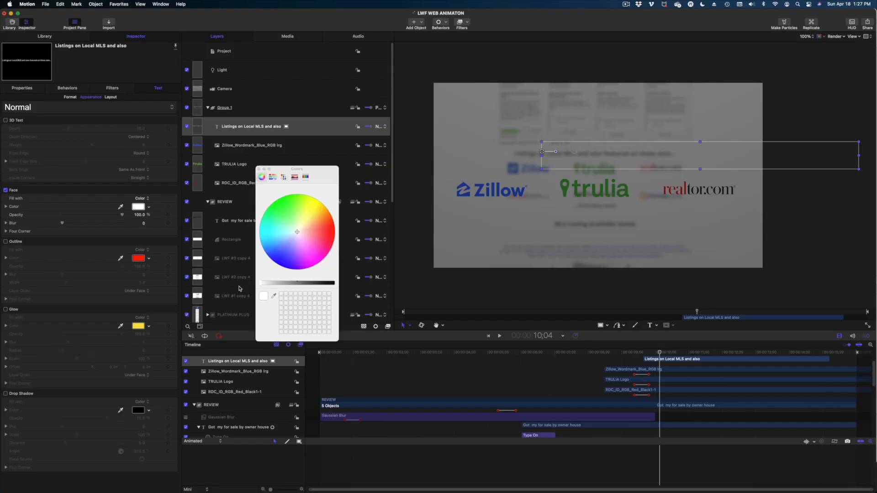
drag(272, 284, 318, 285)
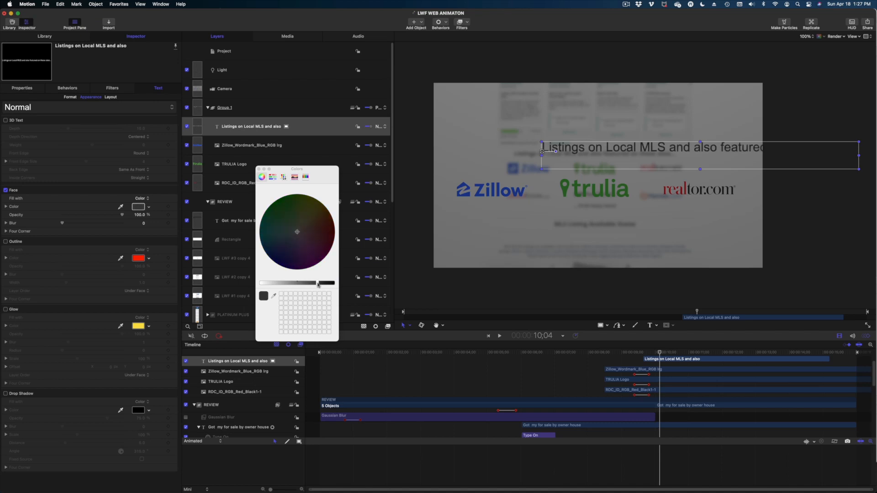
click(259, 169)
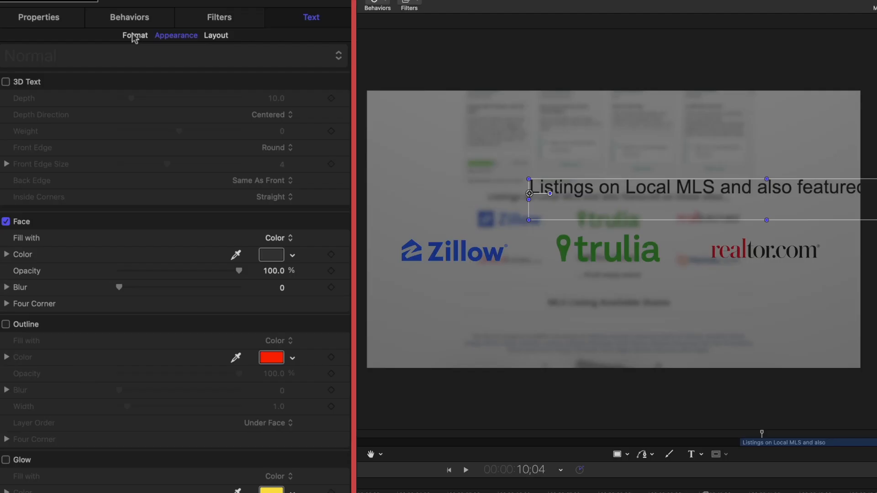
Format the heading in Open Sans Bold at size 39 with centered alignment
click(135, 37)
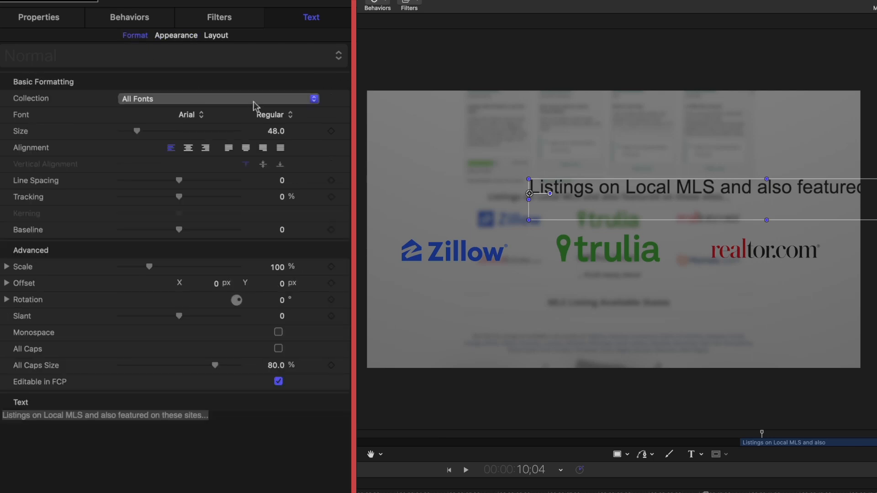
click(224, 114)
scroll(269, 315, down, 20)
click(240, 289)
click(274, 114)
click(272, 224)
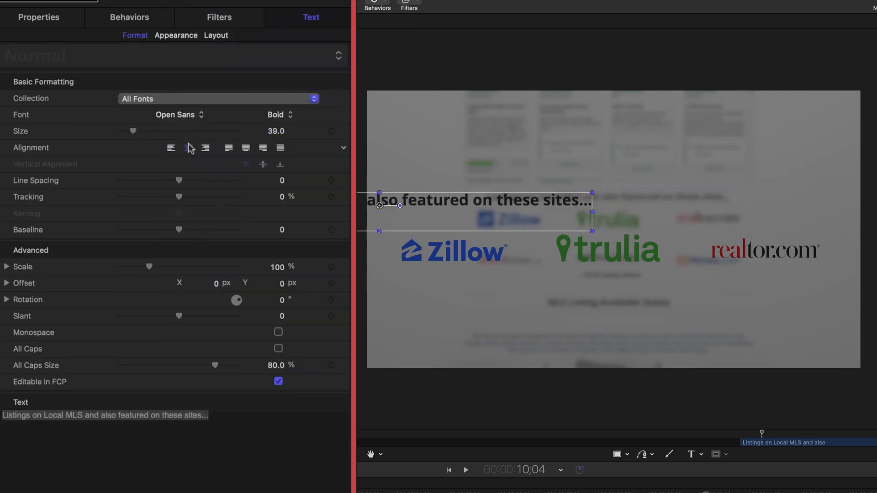
click(187, 147)
Center the heading above the three partner logos, at about X 3.65 px and Y 62.94 px
click(38, 17)
drag(271, 73, 338, 73)
drag(818, 358, 855, 357)
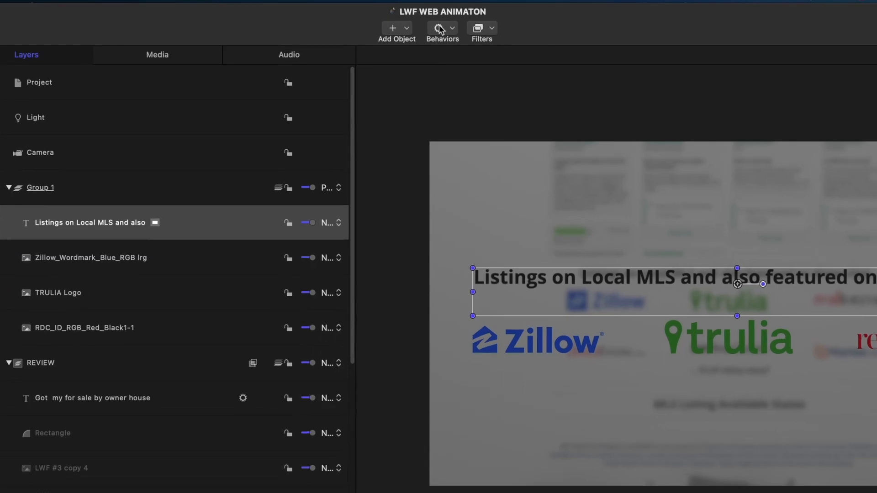
Apply the Fade In/Fade Out behavior to the heading text and preview it
click(439, 22)
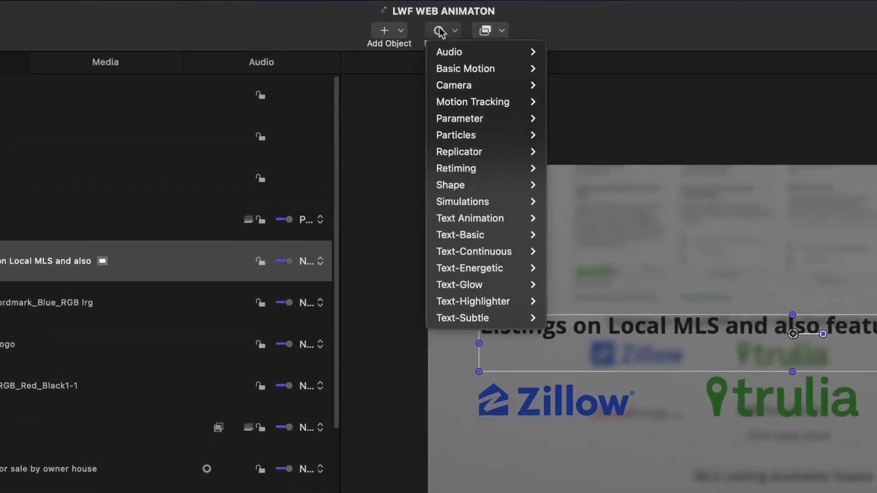
mouse_move(491, 67)
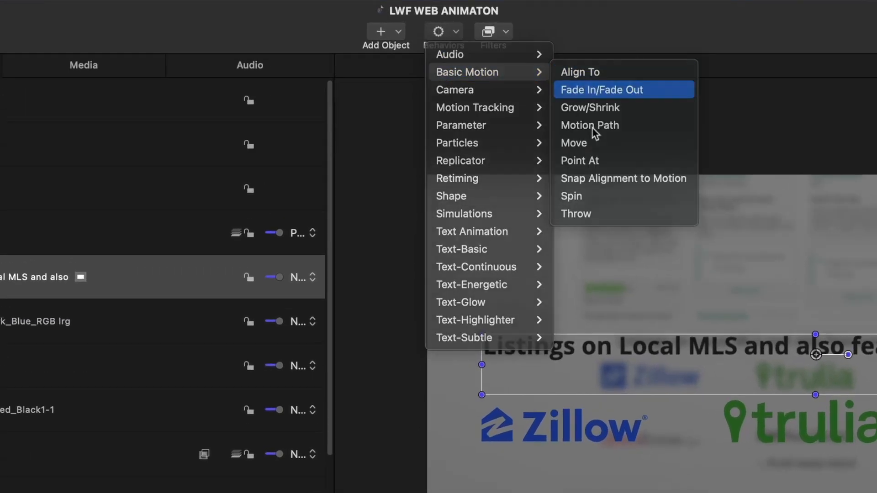
click(602, 90)
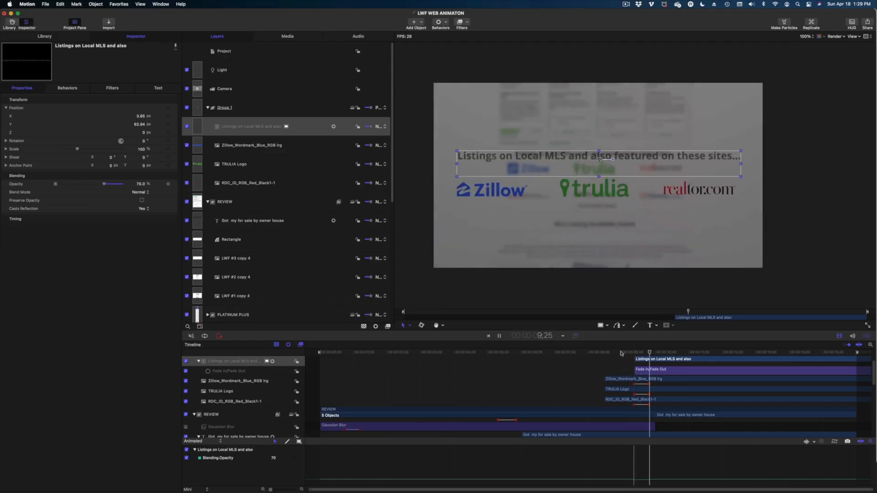
key(space)
Apply the Fade In/Fade Out behavior to the Zillow, Trulia and realtor.com logo layers together and play back the result
click(637, 379)
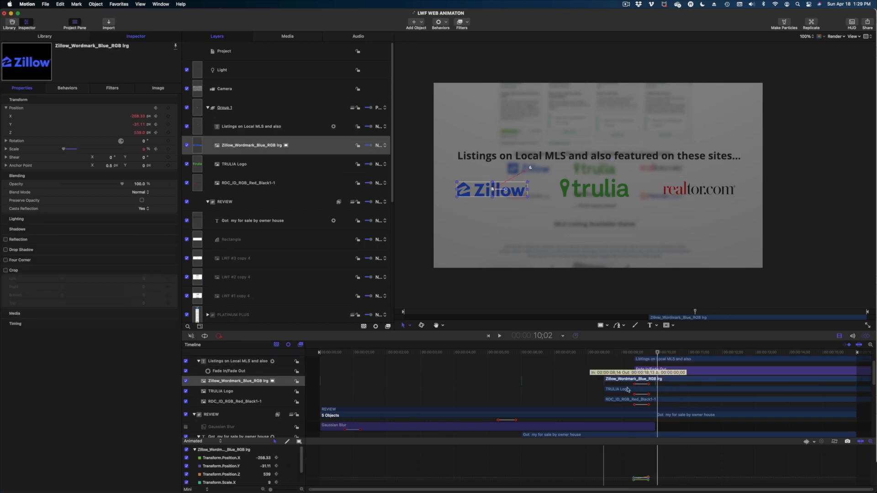
shift+click(629, 390)
shift+click(623, 400)
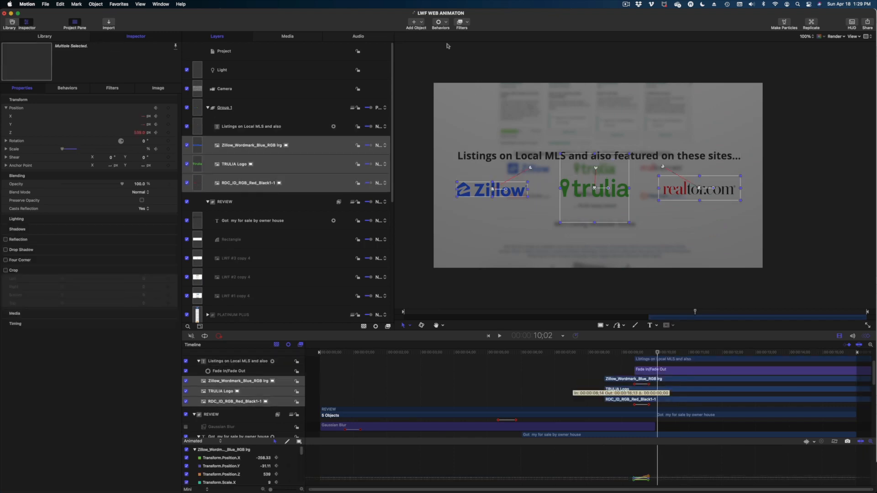
click(439, 22)
mouse_move(453, 39)
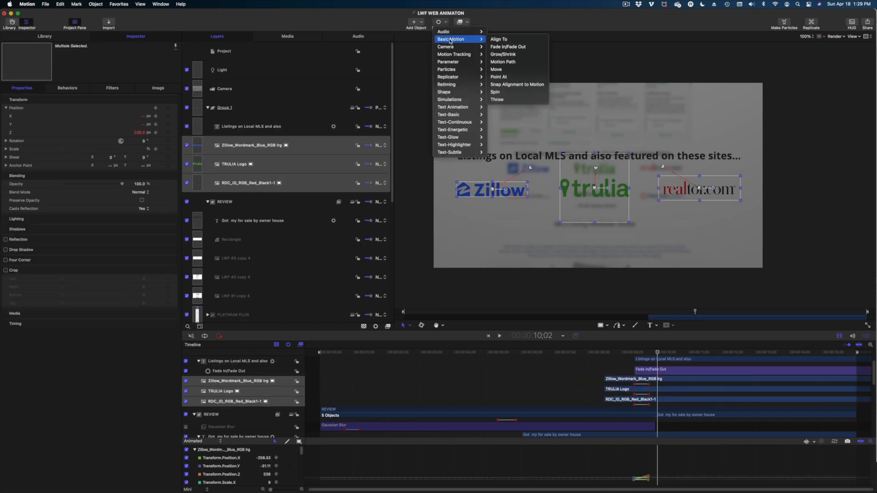
click(524, 47)
key(space)
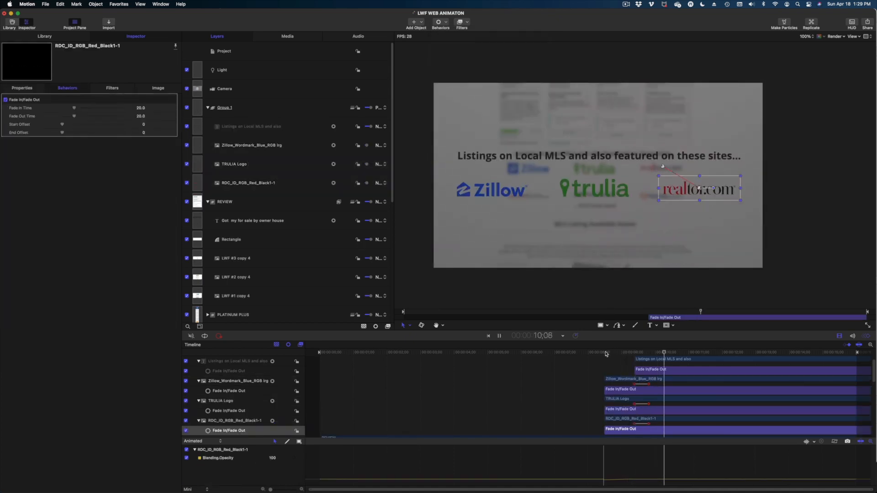
key(space)
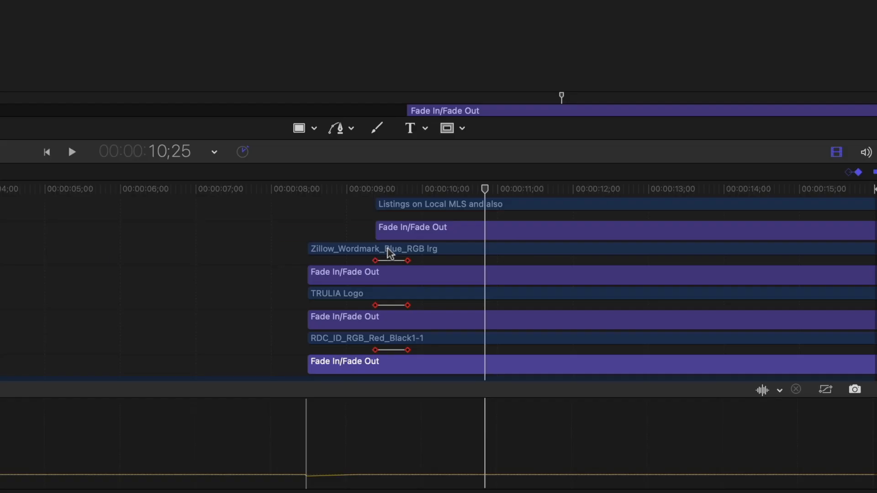
Stagger the logo layers by shifting Trulia 12 frames to start at 8;26 and realtor.com further along the timeline, and preview the sequence
click(639, 380)
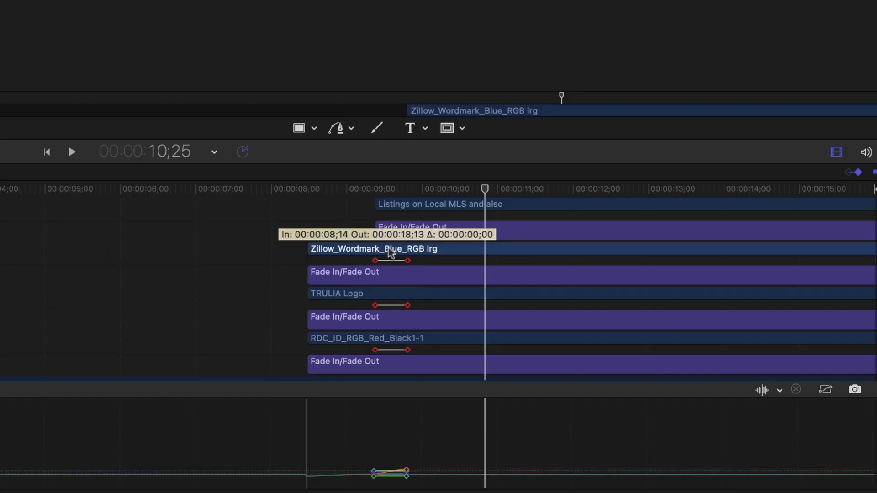
click(643, 399)
drag(397, 298, 423, 298)
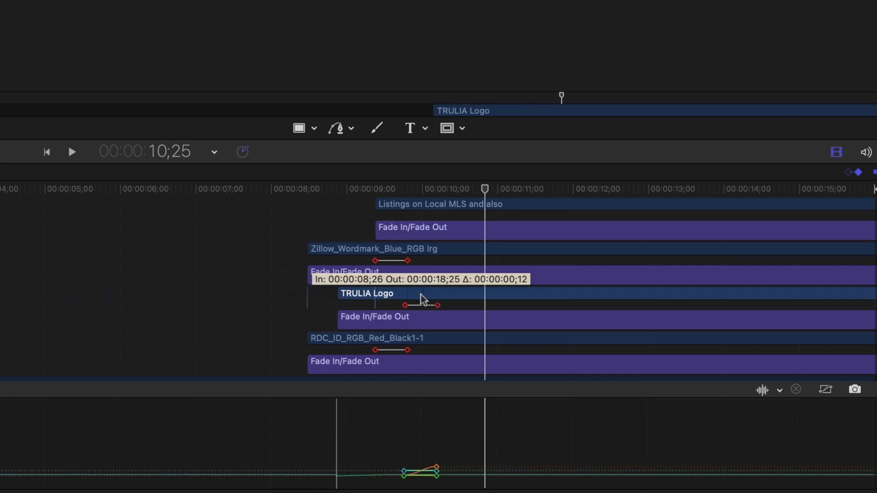
click(404, 341)
drag(404, 342, 465, 340)
click(323, 186)
key(space)
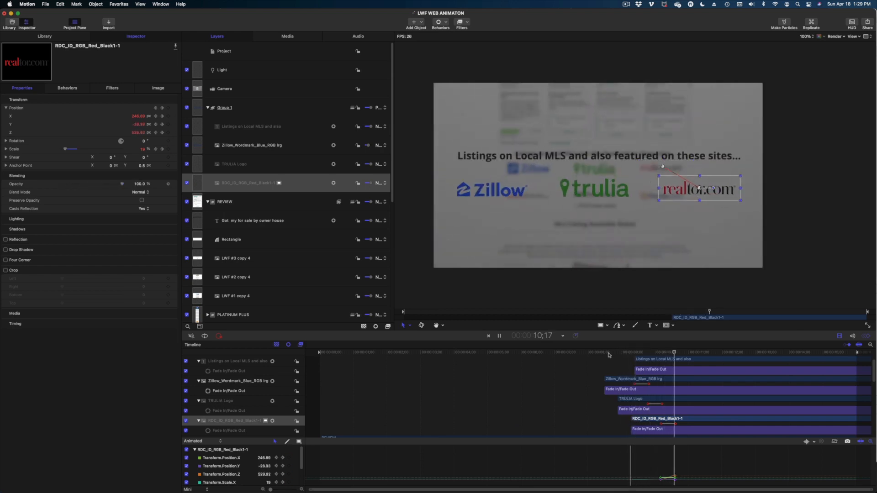
Stop the preview and add a Position Z keyframe to the Light at 9;05, in line with the camera's keyframe
click(791, 111)
key(space)
click(789, 111)
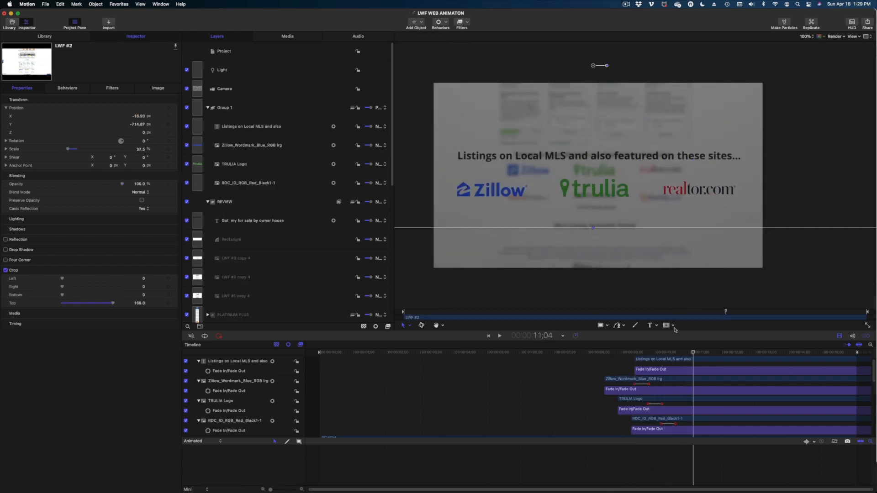
scroll(664, 378, up, 4)
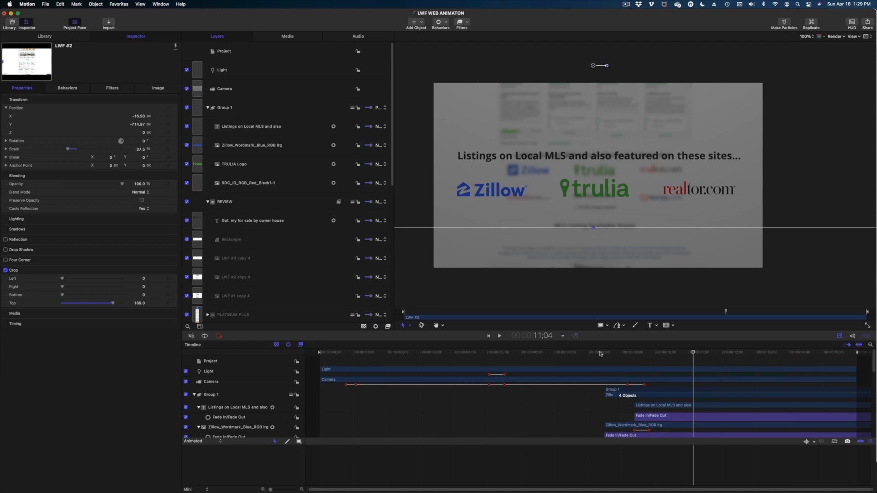
drag(610, 352, 628, 353)
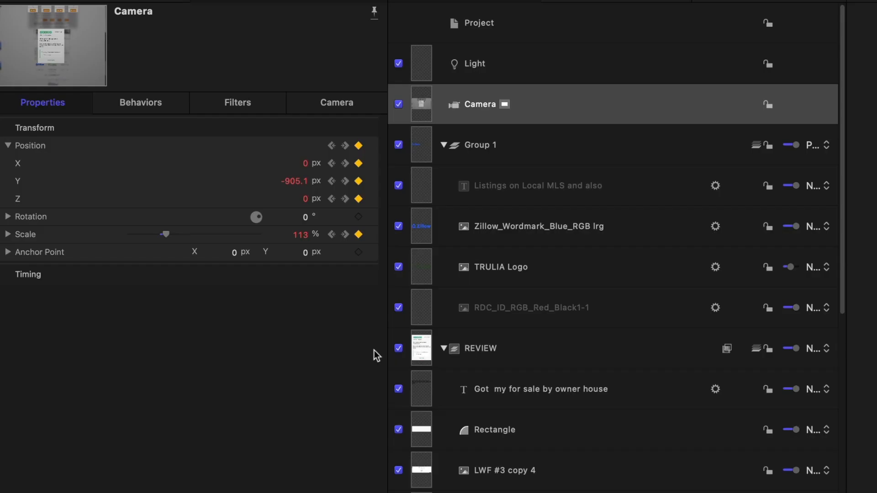
click(250, 72)
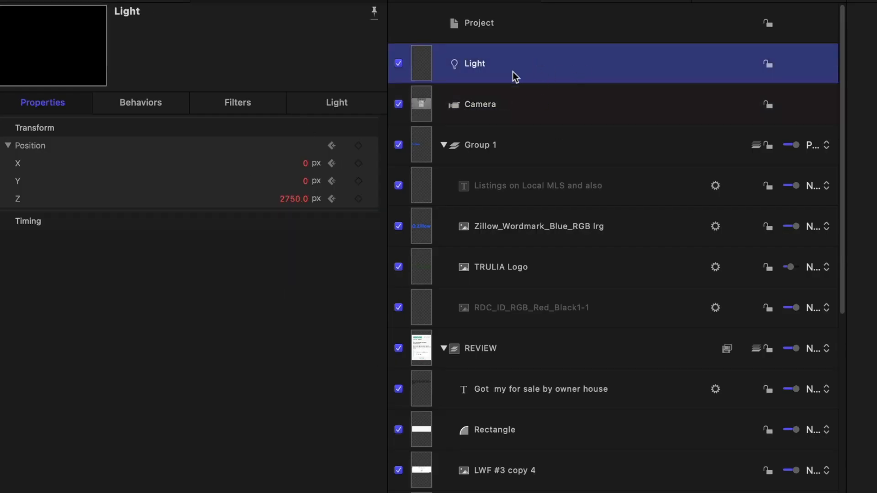
click(359, 200)
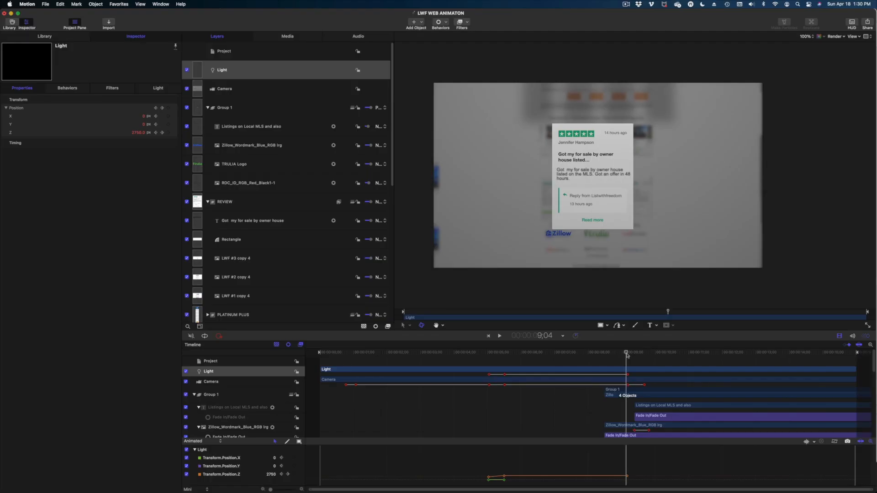
drag(627, 354, 628, 355)
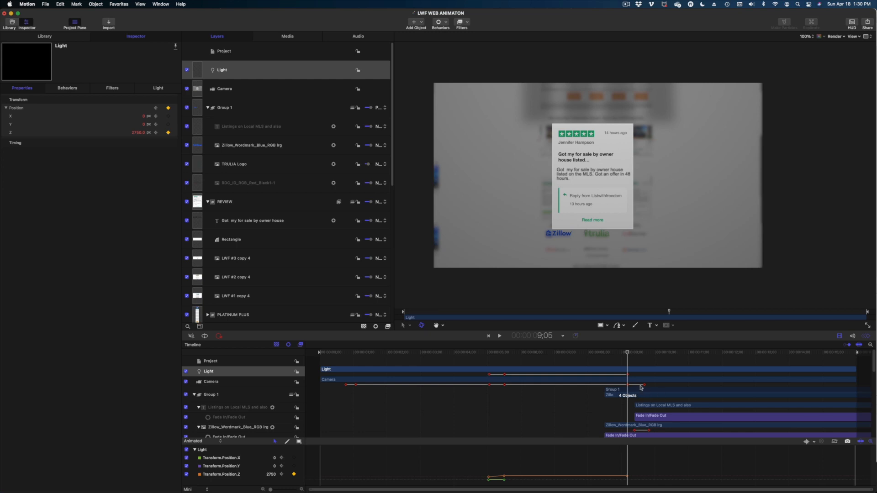
Keyframe the Light's Position at 9;20, on the camera's last keyframe, and lower its Z value there
click(644, 353)
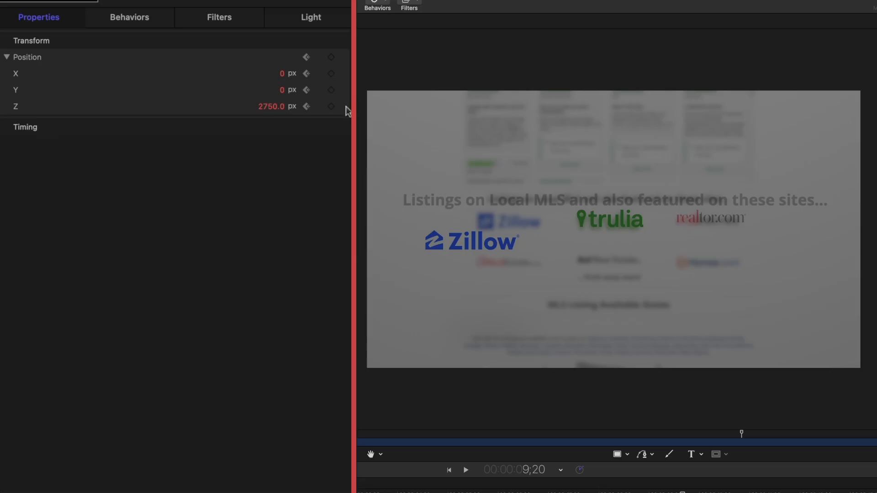
click(332, 57)
drag(266, 112, 263, 112)
drag(270, 106, 242, 106)
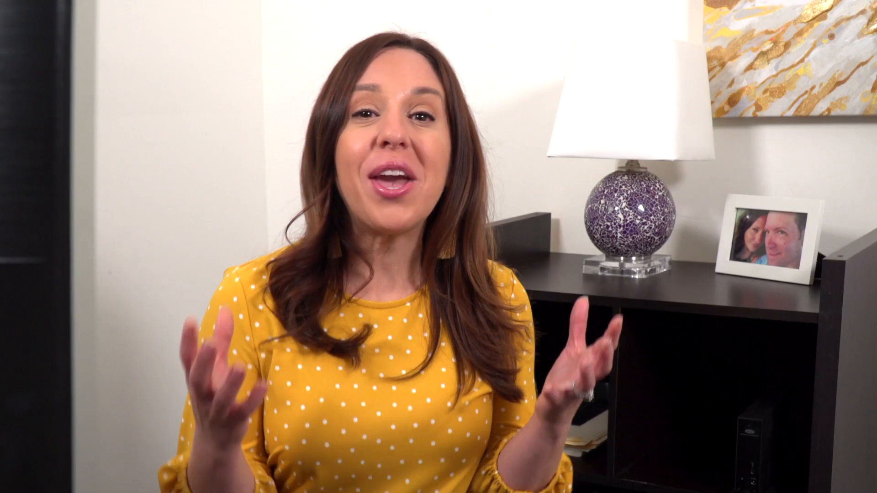